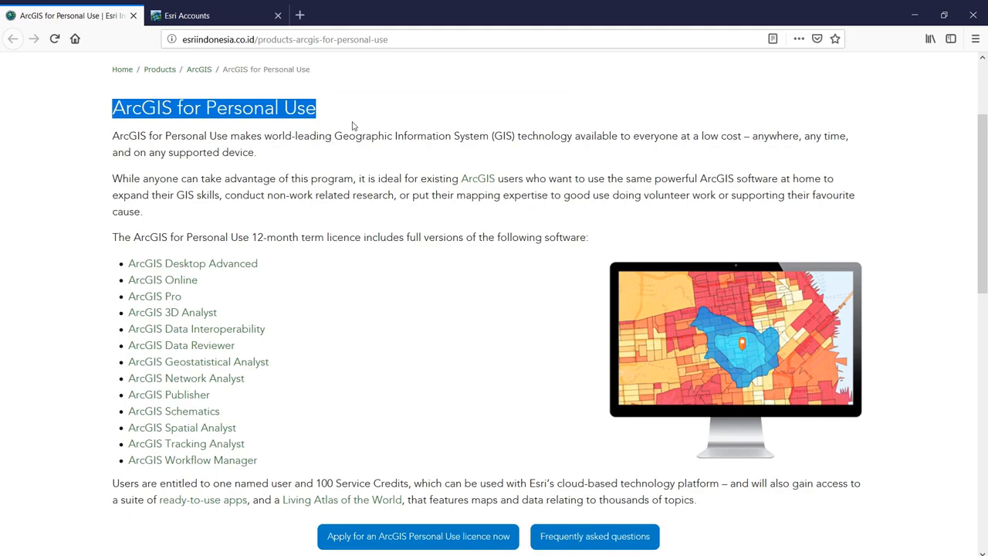
- Open a new browser tab and start entering the my.esri.com address
{"action": "key", "text": "ctrl+n"}
{"action": "type", "text": "m"}
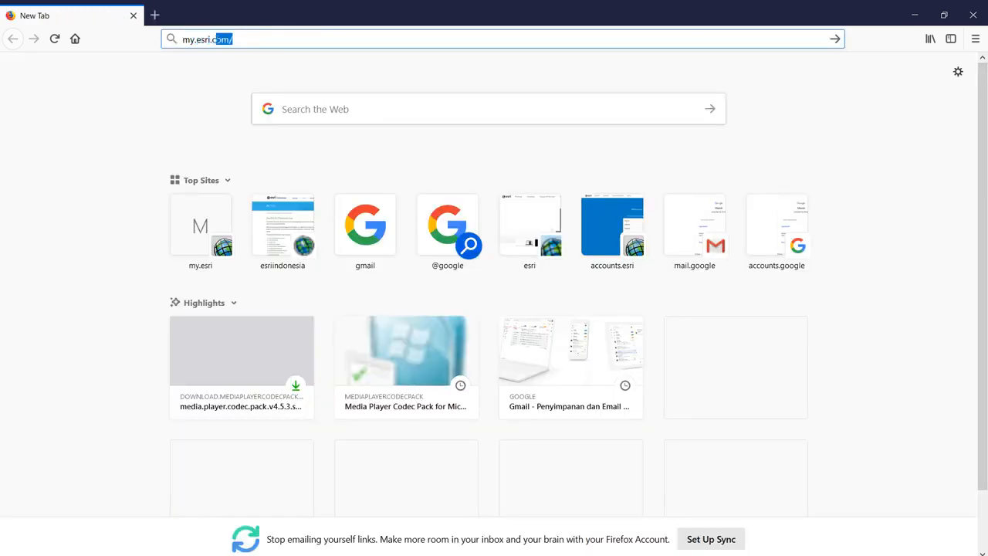
{"action": "type", "text": "y.esri."}
- Load My Esri and choose to create a new public account
{"action": "key", "text": "Return"}
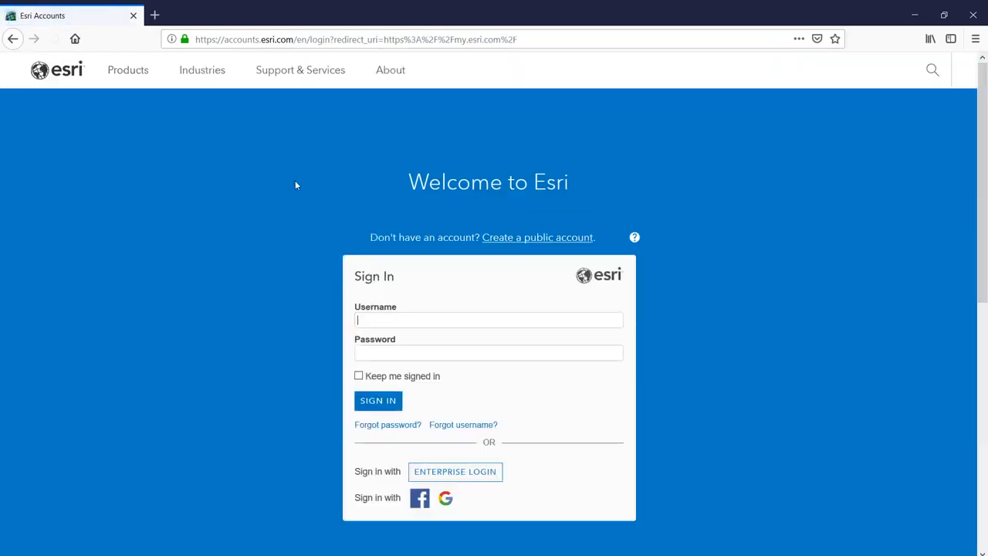
{"action": "left_click", "coordinate": [521, 241]}
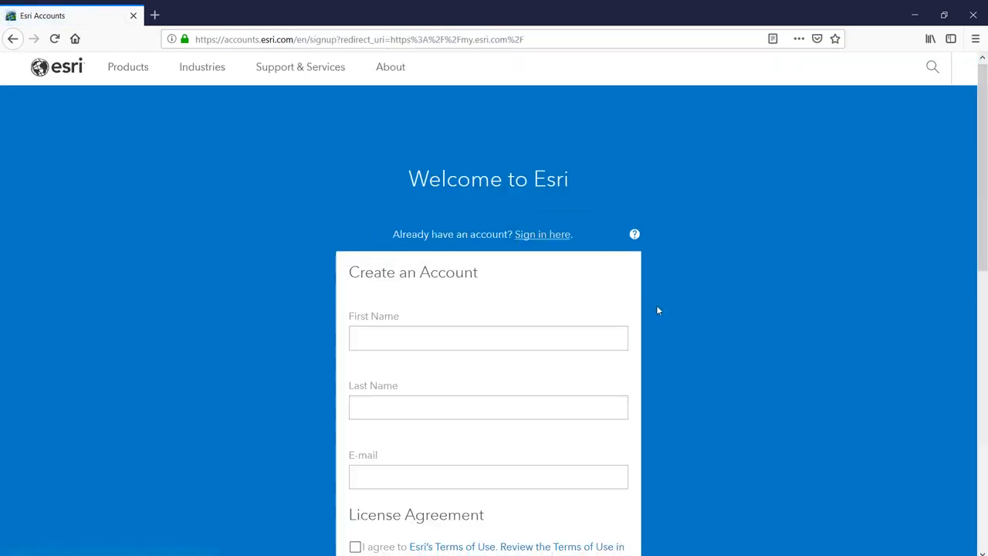
{"action": "scroll", "coordinate": [656, 305], "scroll_direction": "down", "scroll_amount": 2}
{"action": "scroll", "coordinate": [658, 310], "scroll_direction": "down", "scroll_amount": 1}
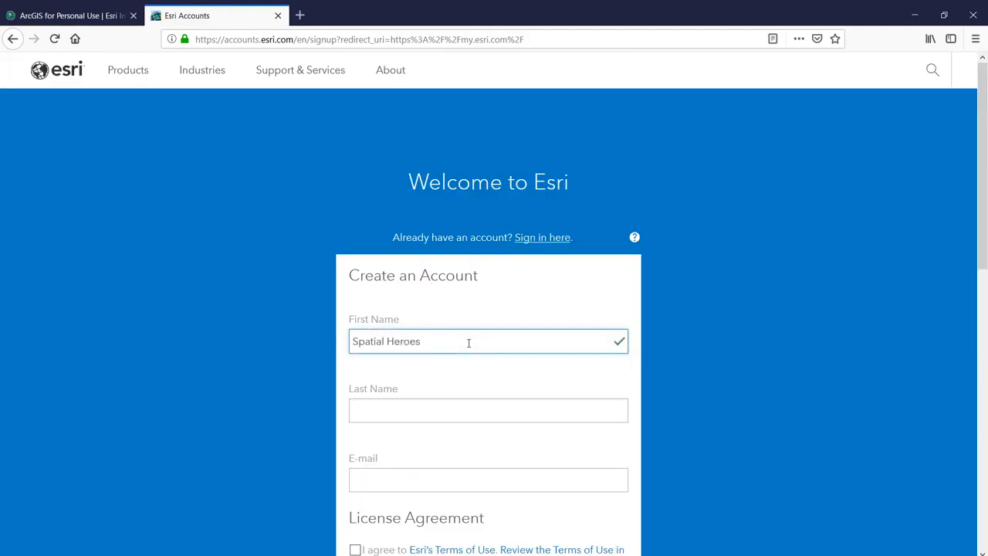
- Enter the account holder's name and e-mail, accept the Terms of Use and Privacy Statement, and register
{"action": "key", "text": "Tab"}
{"action": "type", "text": "4"}
{"action": "key", "text": "Tab"}
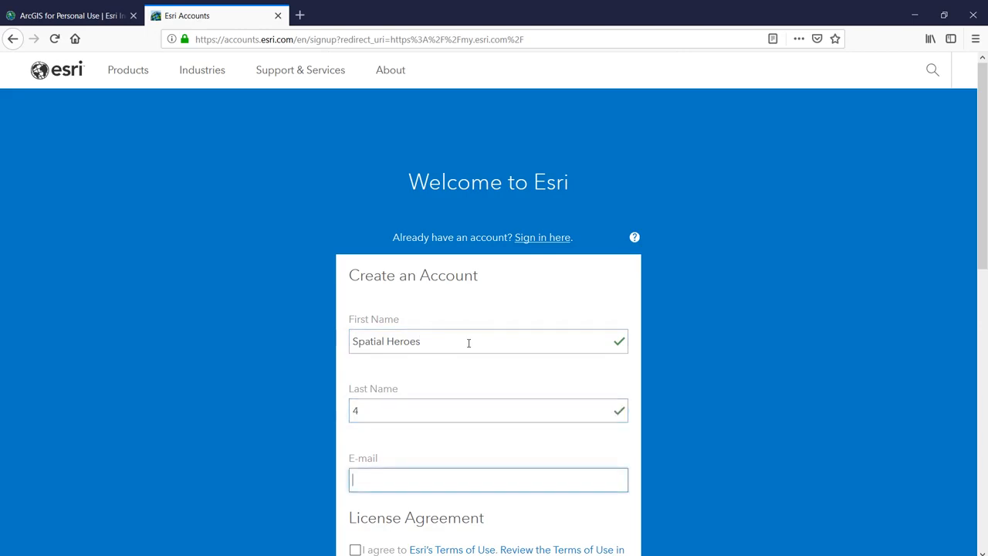
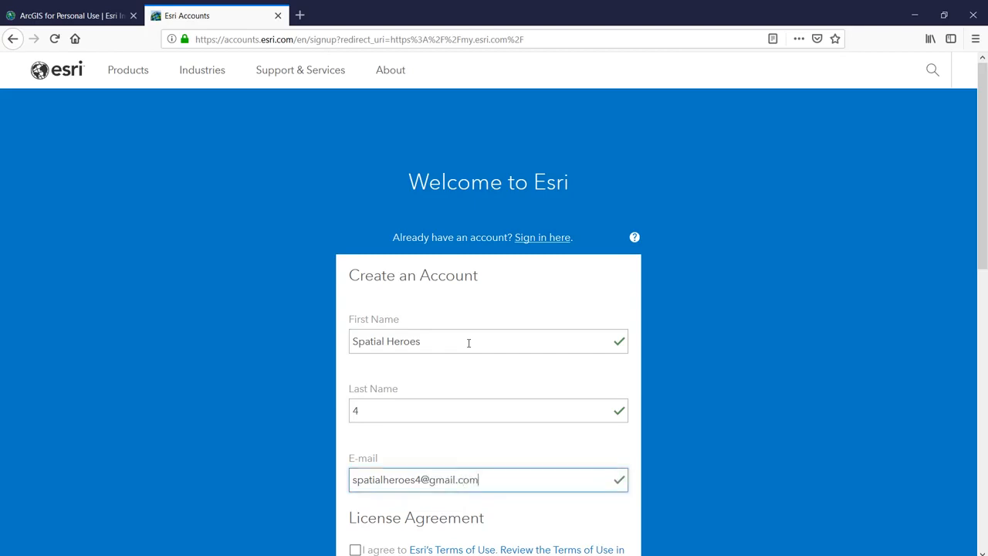
{"action": "scroll", "coordinate": [470, 375], "scroll_direction": "down", "scroll_amount": 3}
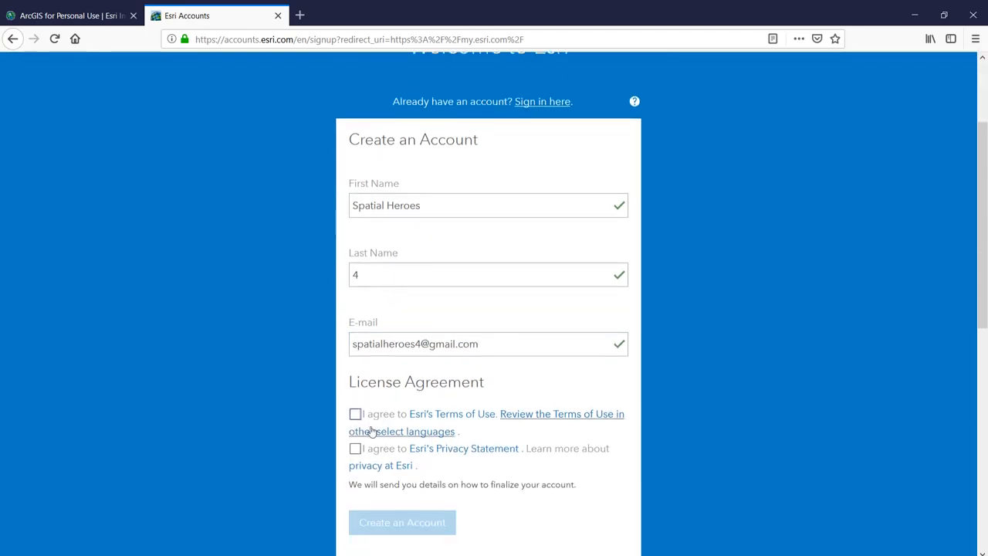
{"action": "left_click", "coordinate": [355, 414]}
{"action": "left_click", "coordinate": [355, 448]}
{"action": "left_click", "coordinate": [393, 523]}
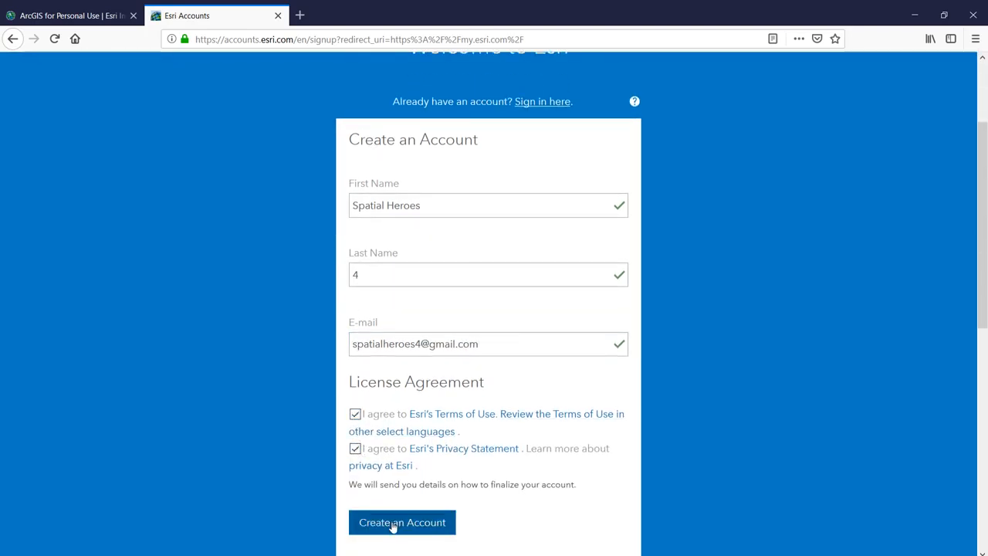
- Open Gmail in a new tab and follow the Esri e-mail's Activate Your Account link
{"action": "left_click", "coordinate": [300, 16]}
{"action": "type", "text": "gmai"}
{"action": "key", "text": "Return"}
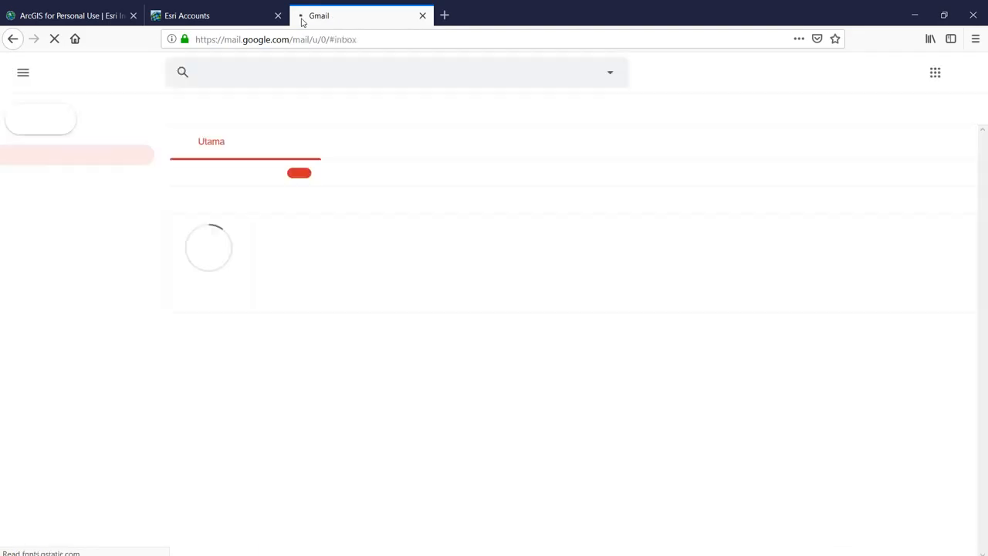
{"action": "left_click", "coordinate": [389, 178]}
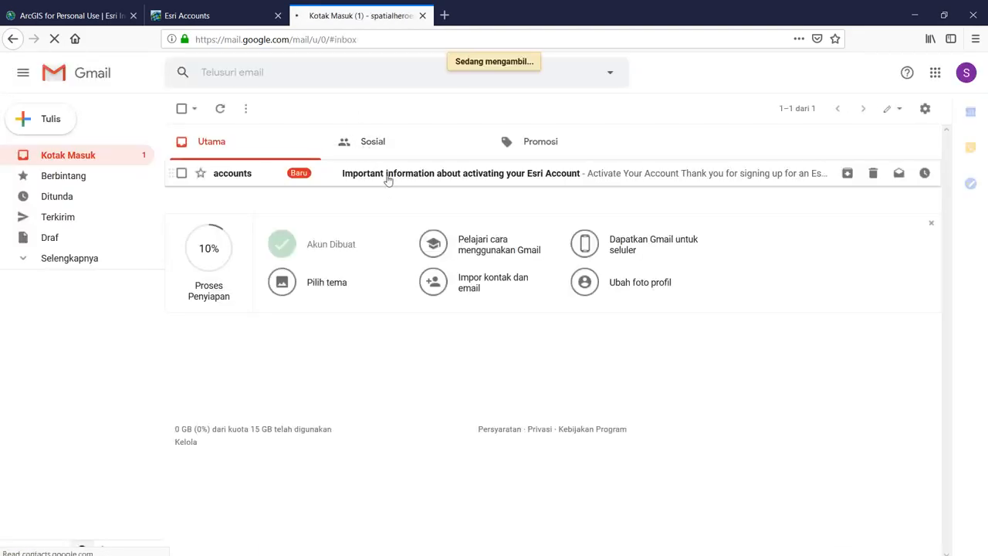
{"action": "scroll", "coordinate": [371, 380], "scroll_direction": "down", "scroll_amount": 2}
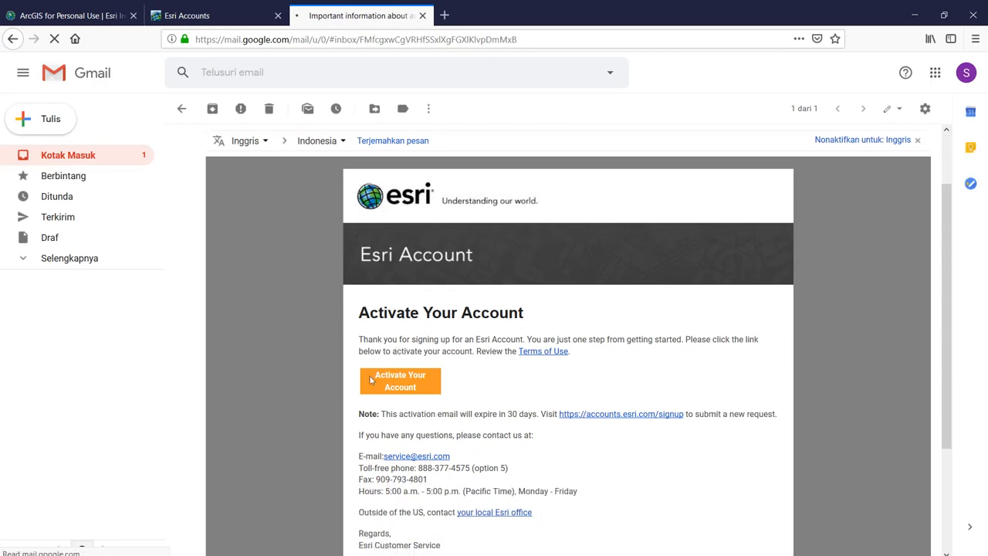
{"action": "left_click", "coordinate": [386, 388]}
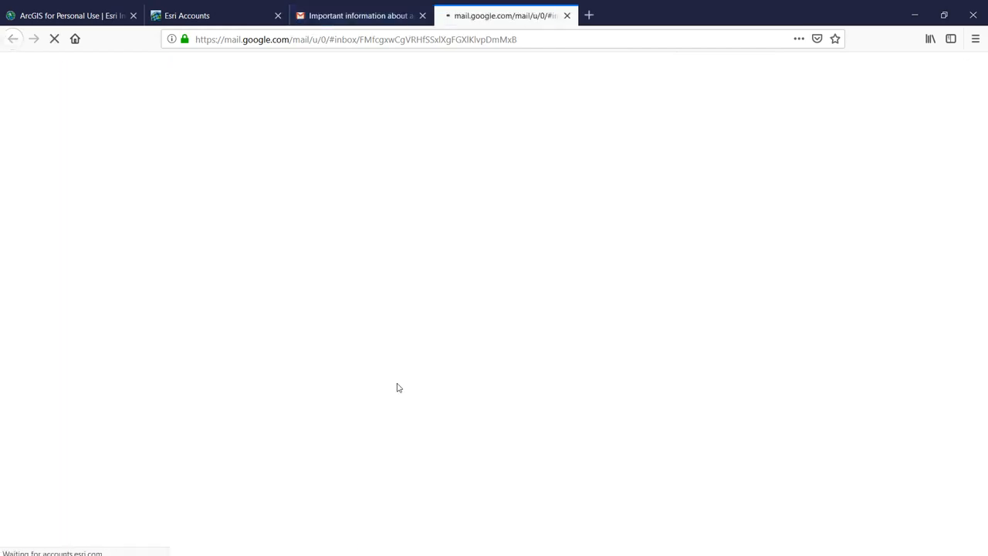
{"action": "scroll", "coordinate": [433, 340], "scroll_direction": "down", "scroll_amount": 2}
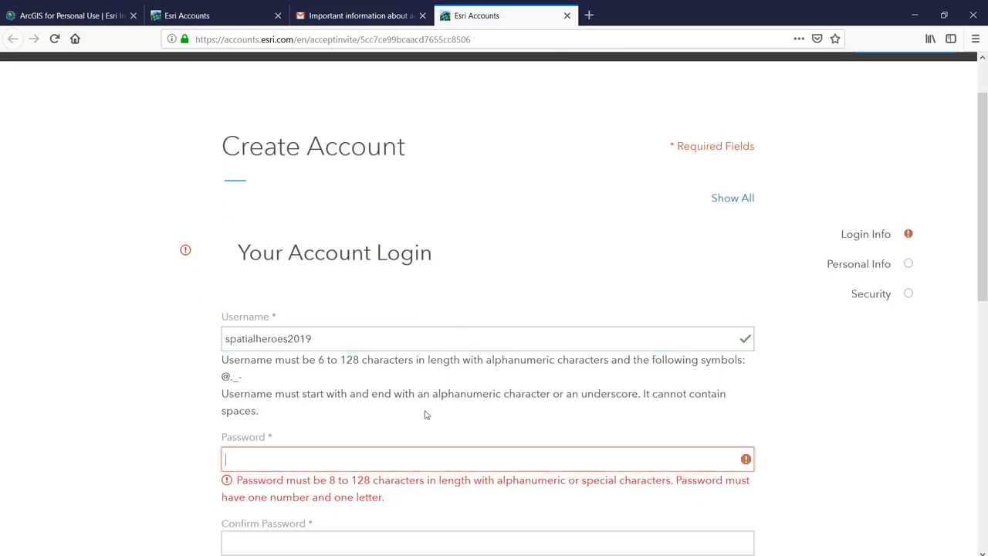
- Expand the Personal Information section of the Create Account form
{"action": "scroll", "coordinate": [418, 421], "scroll_direction": "down", "scroll_amount": 2}
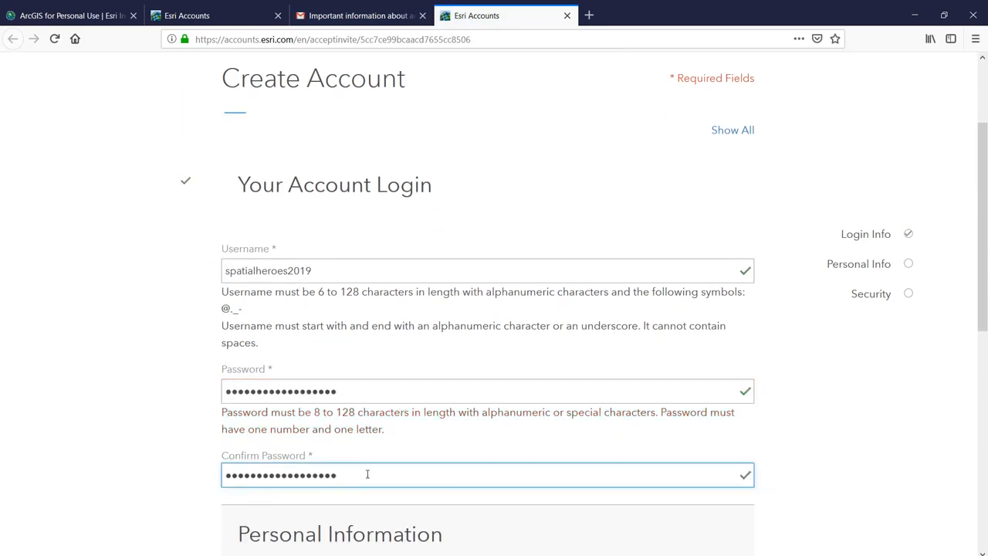
{"action": "scroll", "coordinate": [457, 440], "scroll_direction": "down", "scroll_amount": 6}
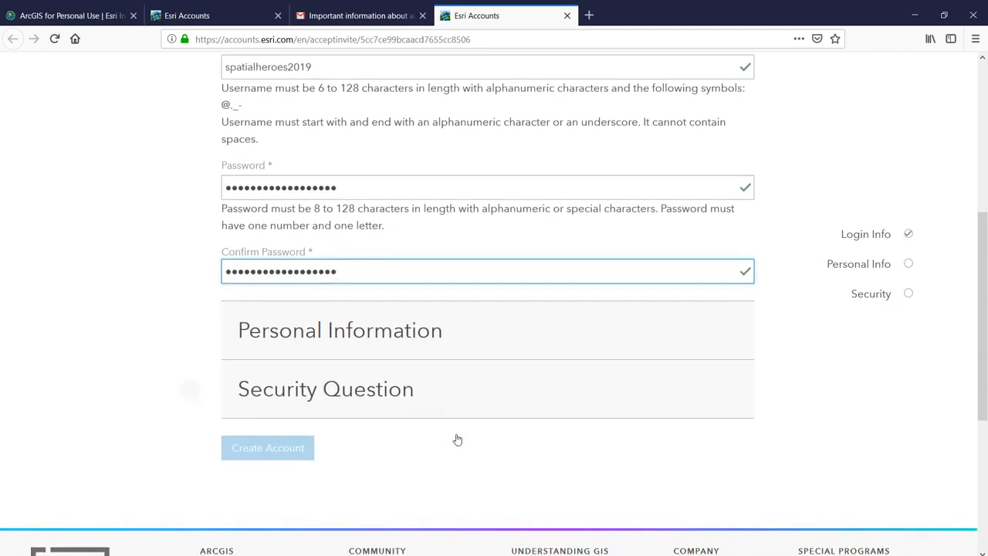
{"action": "left_click", "coordinate": [457, 346]}
{"action": "scroll", "coordinate": [455, 340], "scroll_direction": "down", "scroll_amount": 6}
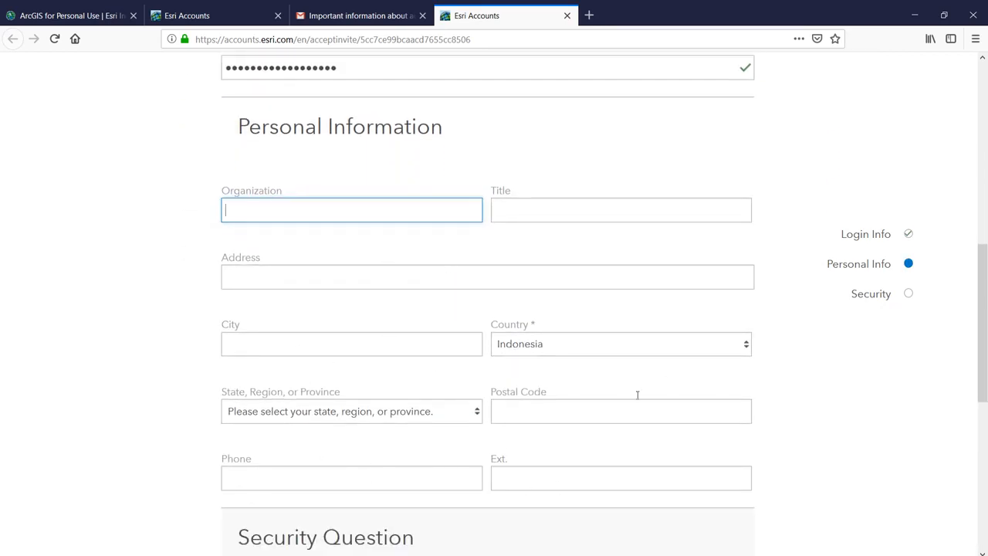
{"action": "scroll", "coordinate": [432, 464], "scroll_direction": "down", "scroll_amount": 6}
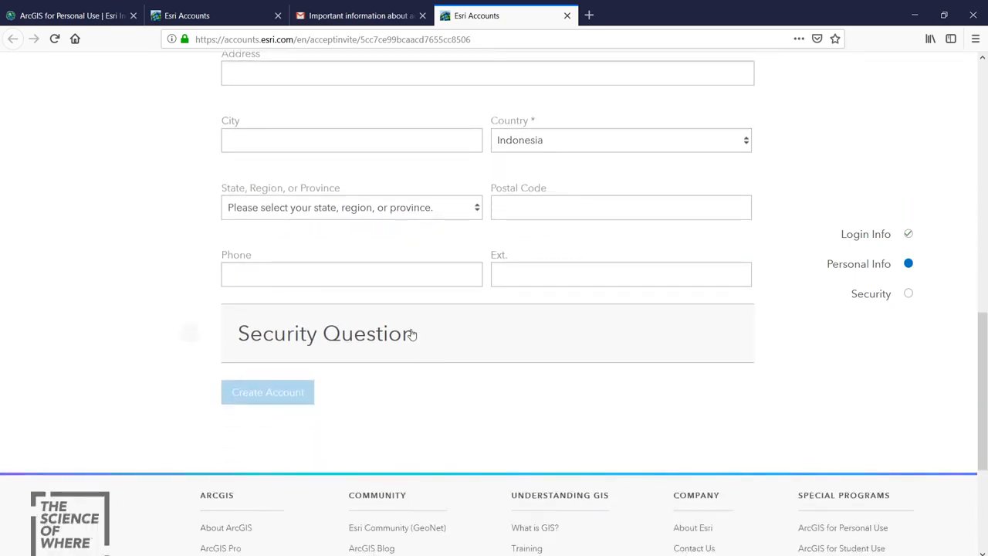
- Pick the 'What city were you born in?' security question, enter its answer, and create the account
{"action": "left_click", "coordinate": [410, 335]}
{"action": "scroll", "coordinate": [425, 320], "scroll_direction": "down", "scroll_amount": 6}
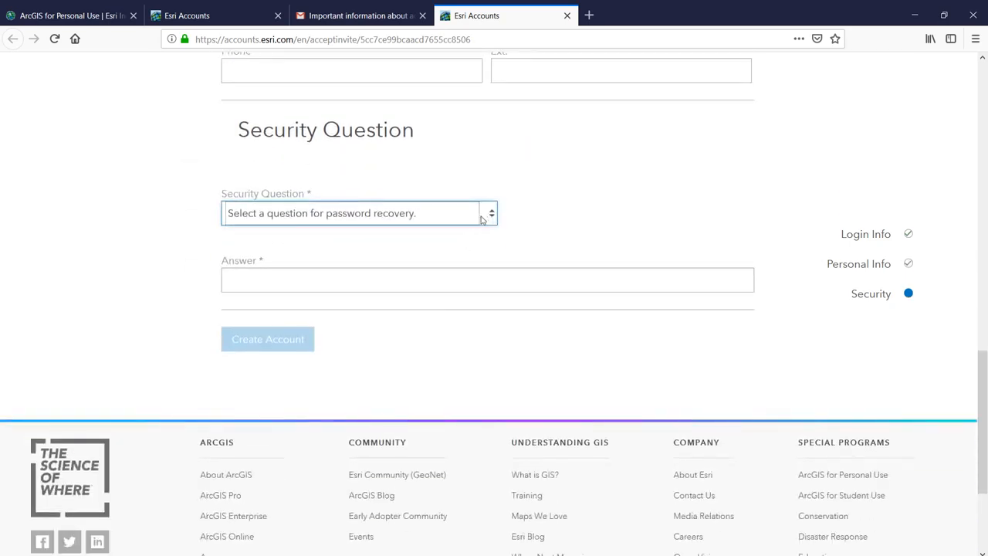
{"action": "key", "text": "Down"}
{"action": "left_click", "coordinate": [435, 285]}
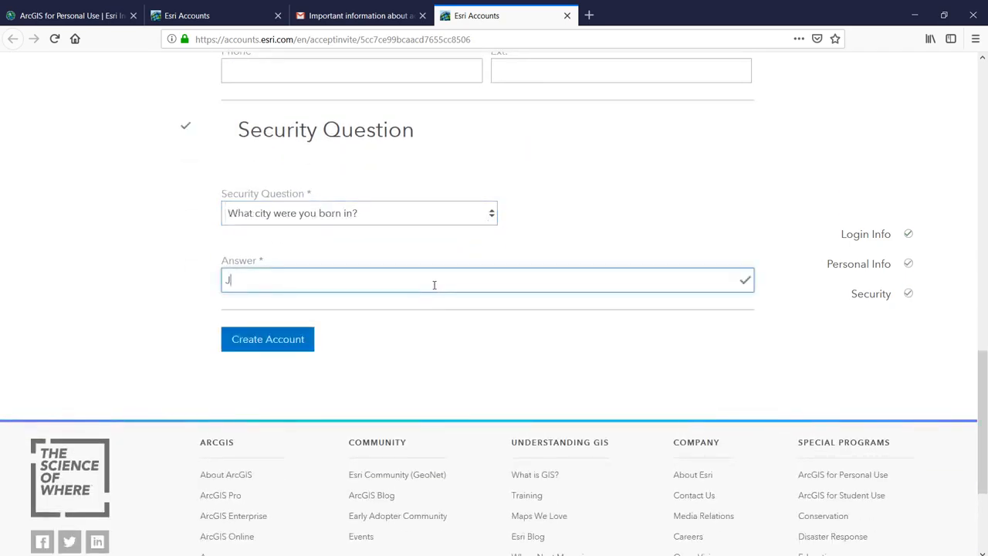
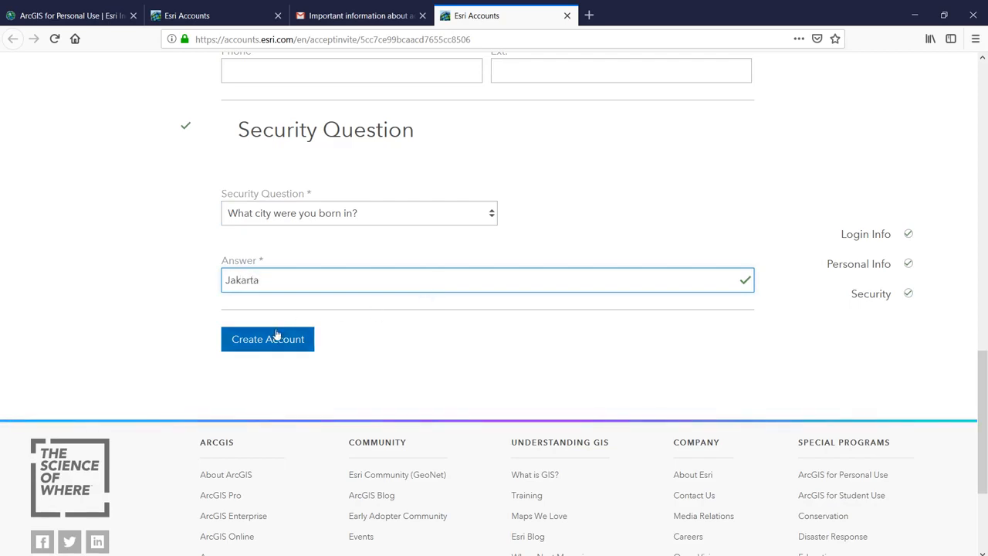
{"action": "left_click", "coordinate": [277, 333]}
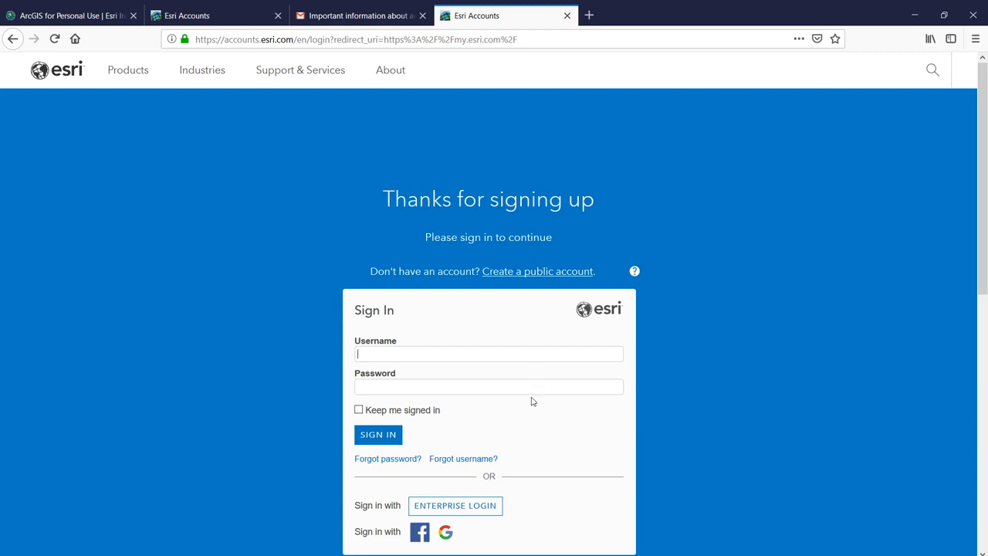
- Sign in to Esri Accounts with the new username and password
{"action": "scroll", "coordinate": [528, 355], "scroll_direction": "down", "scroll_amount": 2}
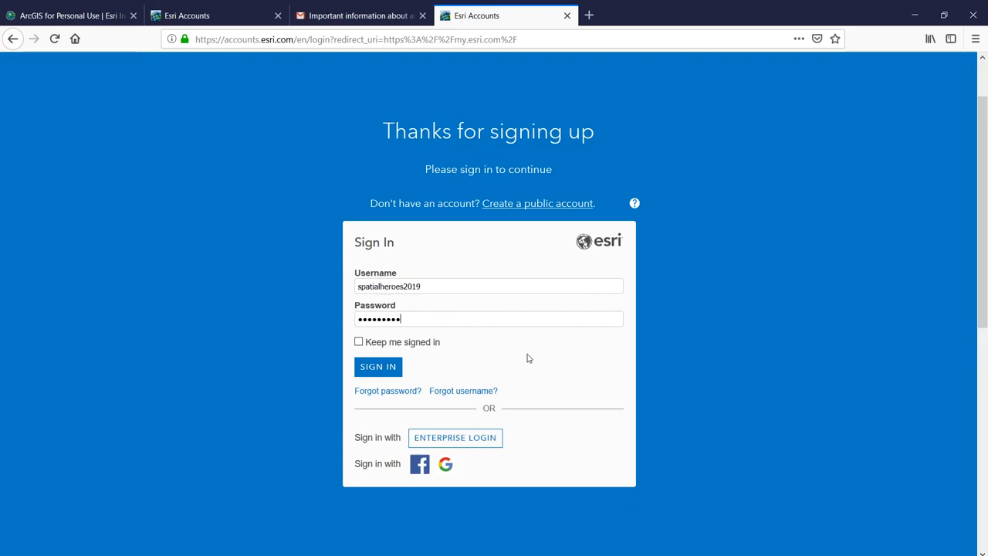
{"action": "key", "text": "Return"}
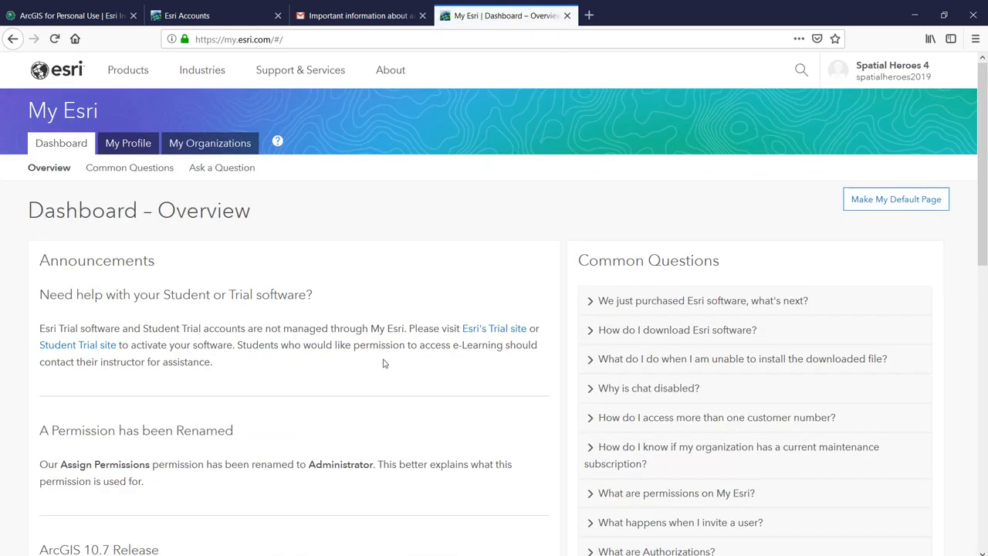
- Review the dashboard, then view the account's profile details
{"action": "scroll", "coordinate": [384, 358], "scroll_direction": "down", "scroll_amount": 5}
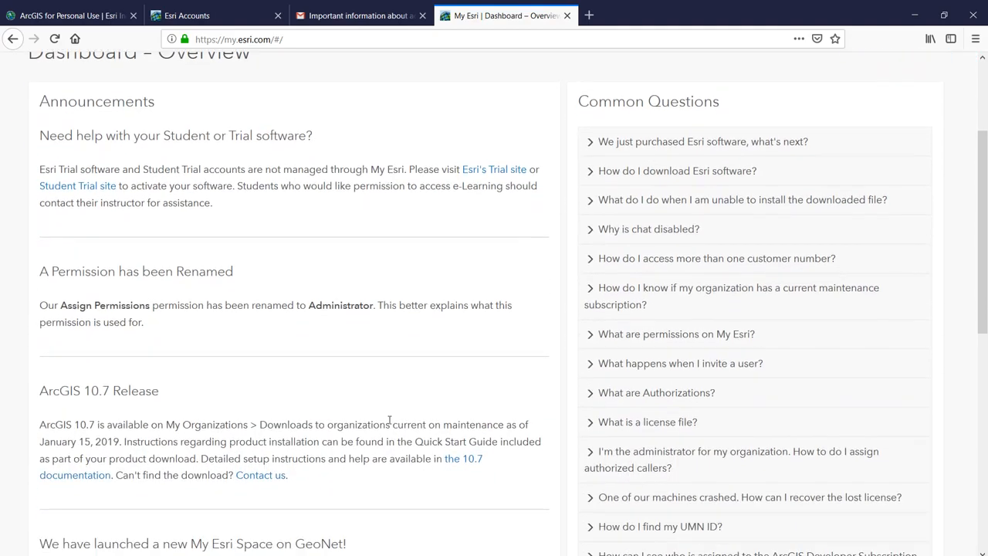
{"action": "scroll", "coordinate": [390, 419], "scroll_direction": "down", "scroll_amount": 3}
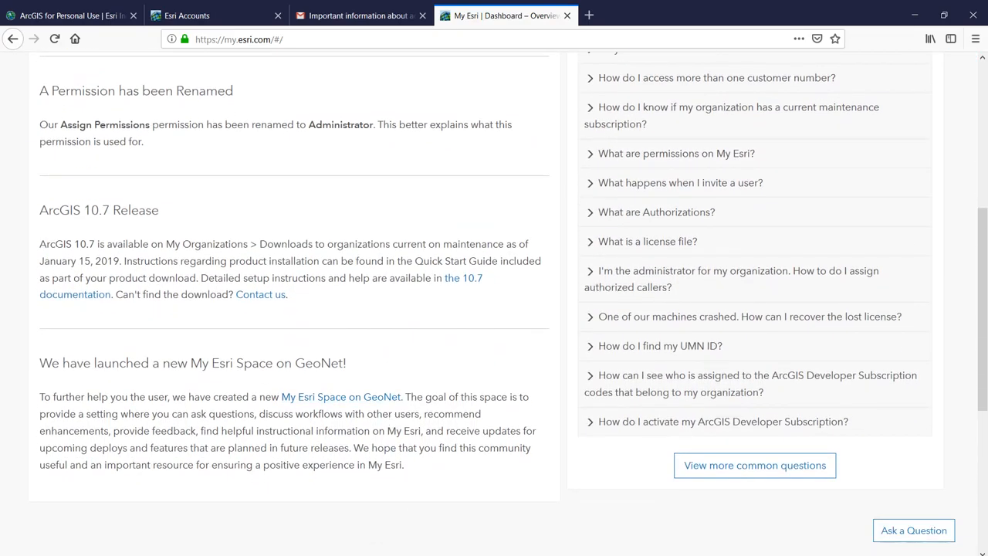
{"action": "scroll", "coordinate": [242, 254], "scroll_direction": "up", "scroll_amount": 8}
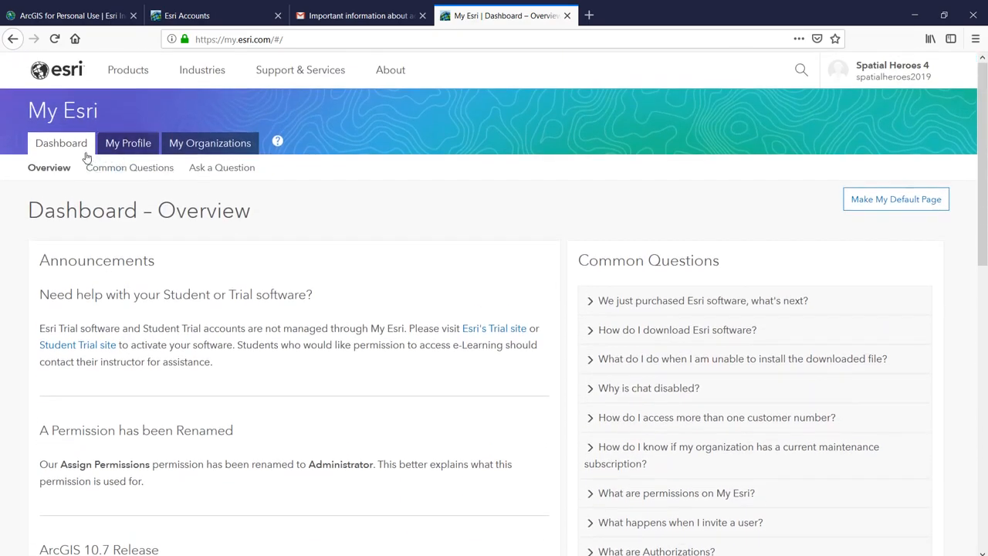
{"action": "left_click", "coordinate": [128, 151]}
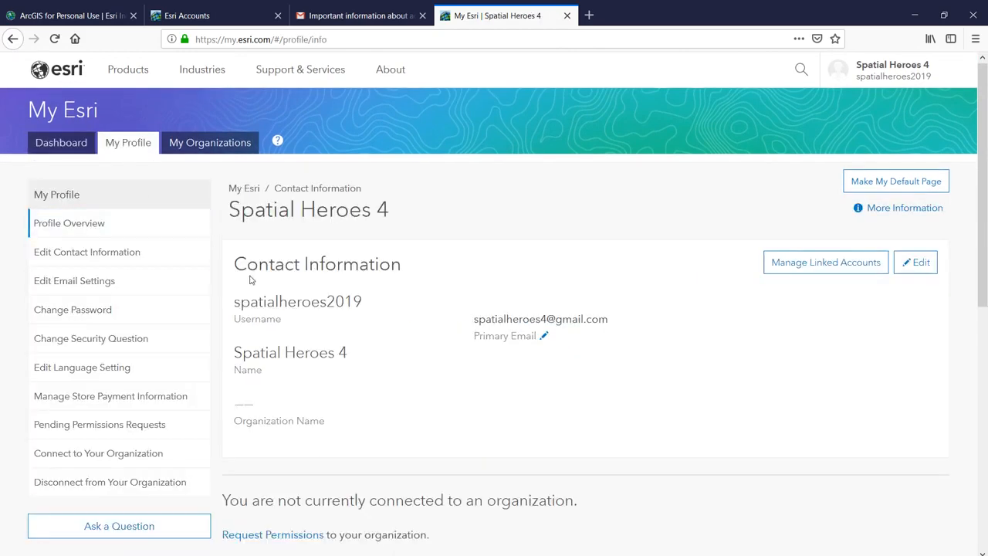
- Check the My Organizations overview to confirm no organization is connected
{"action": "scroll", "coordinate": [502, 360], "scroll_direction": "down", "scroll_amount": 2}
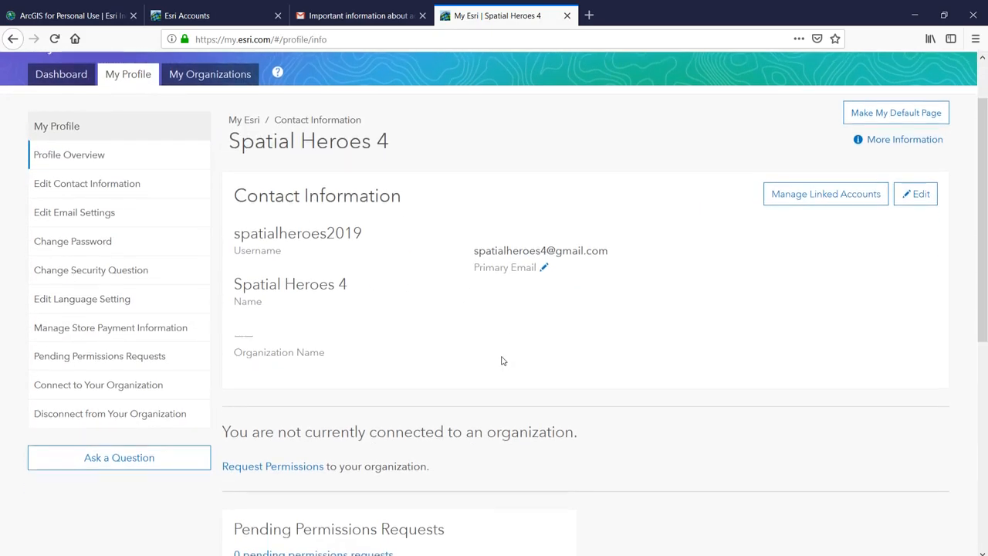
{"action": "scroll", "coordinate": [502, 361], "scroll_direction": "down", "scroll_amount": 1}
{"action": "scroll", "coordinate": [502, 354], "scroll_direction": "up", "scroll_amount": 3}
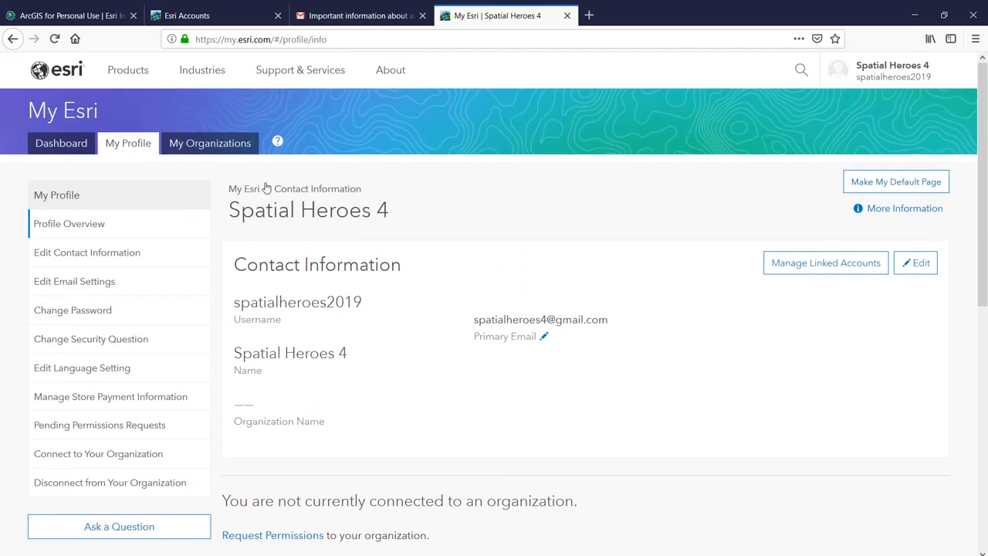
{"action": "left_click", "coordinate": [225, 149]}
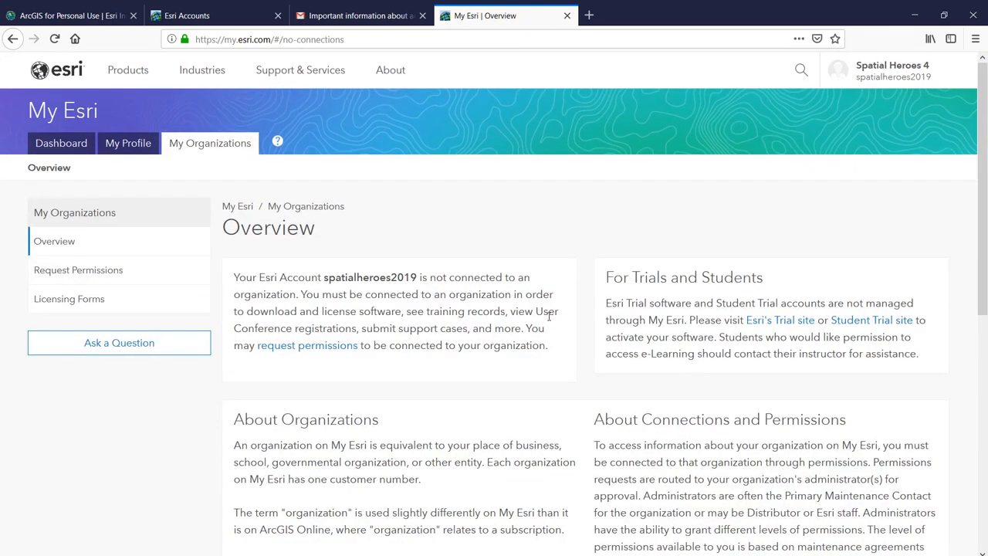
{"action": "scroll", "coordinate": [550, 320], "scroll_direction": "down", "scroll_amount": 1}
{"action": "scroll", "coordinate": [550, 321], "scroll_direction": "down", "scroll_amount": 2}
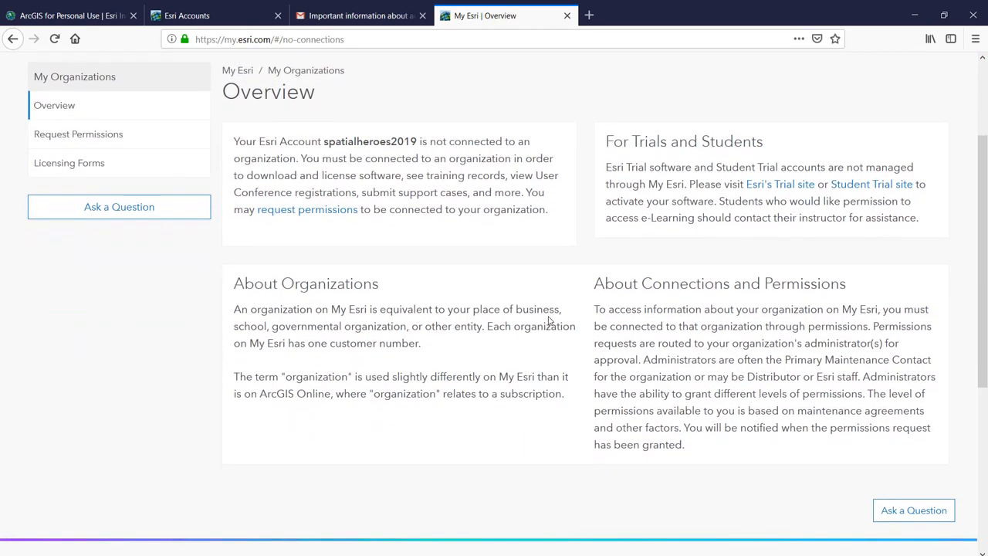
{"action": "scroll", "coordinate": [549, 321], "scroll_direction": "up", "scroll_amount": 3}
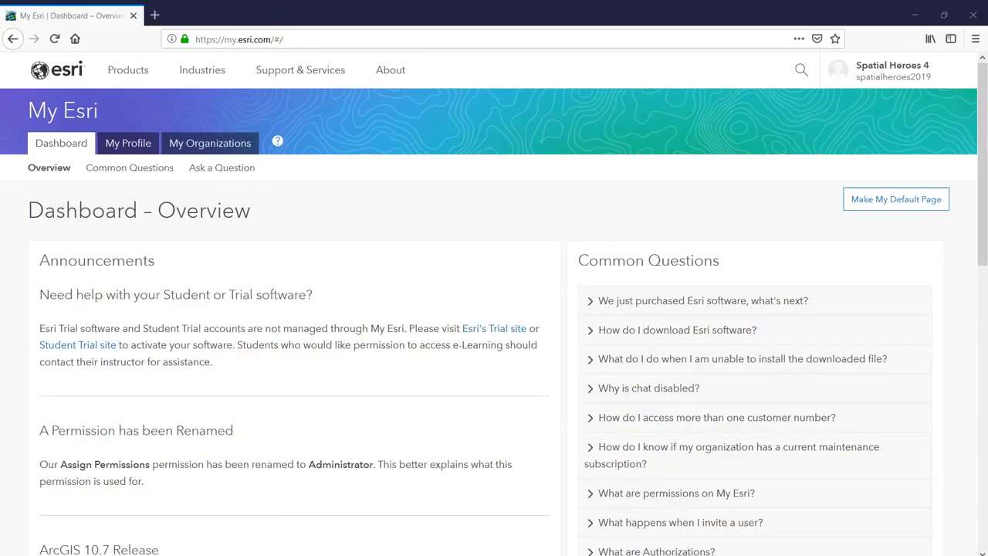
- Search the Esri site for 'personal use' and open the ArcGIS for Personal Use page
{"action": "left_click", "coordinate": [803, 71]}
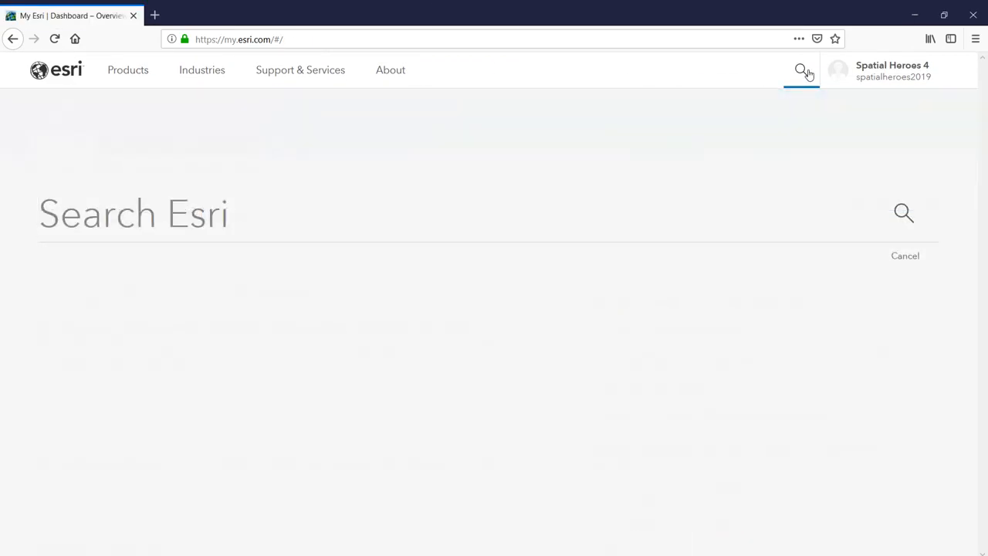
{"action": "type", "text": "personal use"}
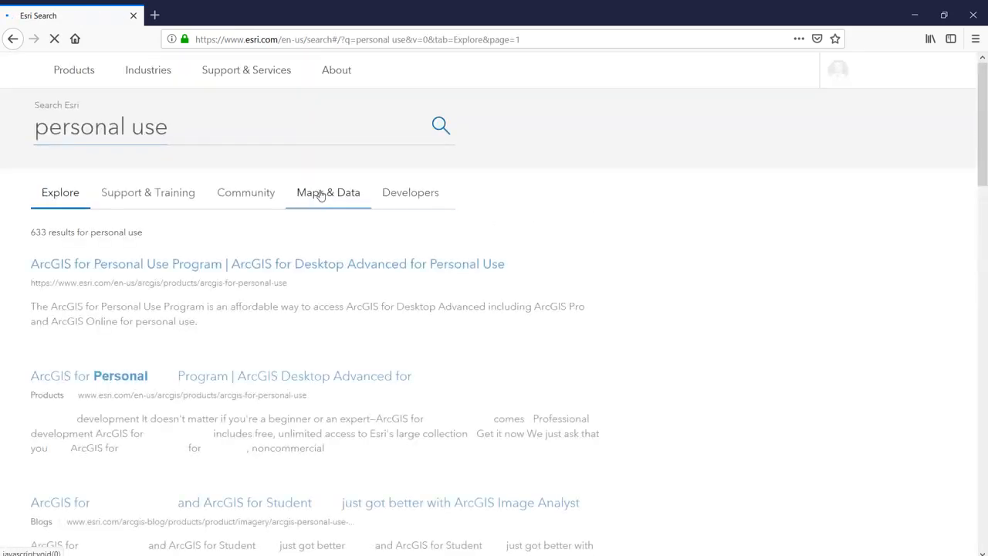
{"action": "left_click", "coordinate": [315, 267]}
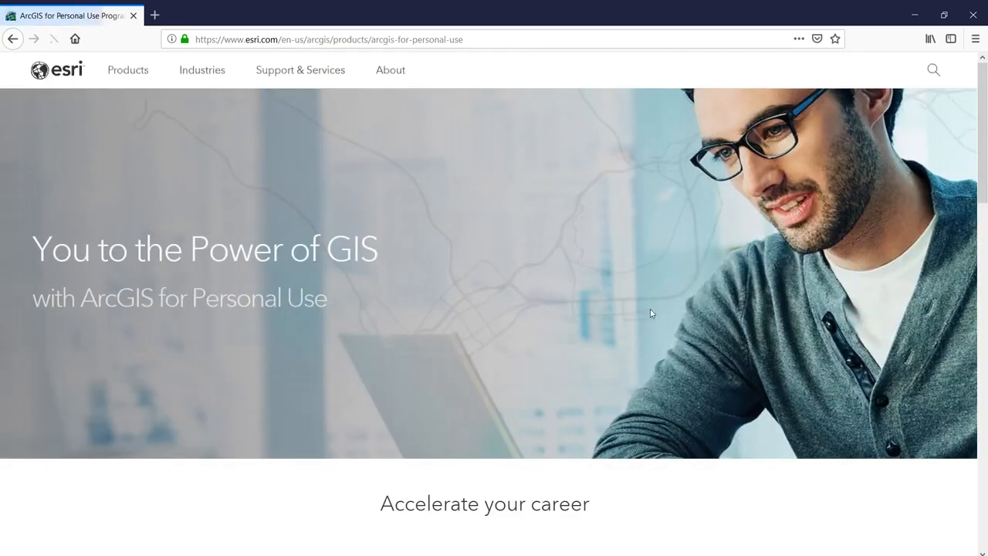
- Go to the product's store page via Get it now and choose Buy Now
{"action": "scroll", "coordinate": [652, 319], "scroll_direction": "down", "scroll_amount": 5}
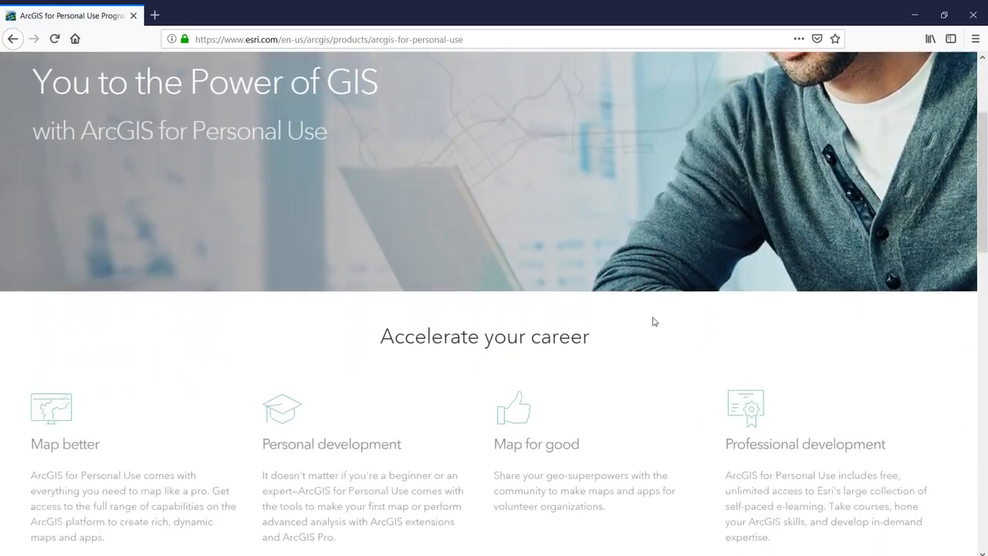
{"action": "scroll", "coordinate": [654, 328], "scroll_direction": "down", "scroll_amount": 5}
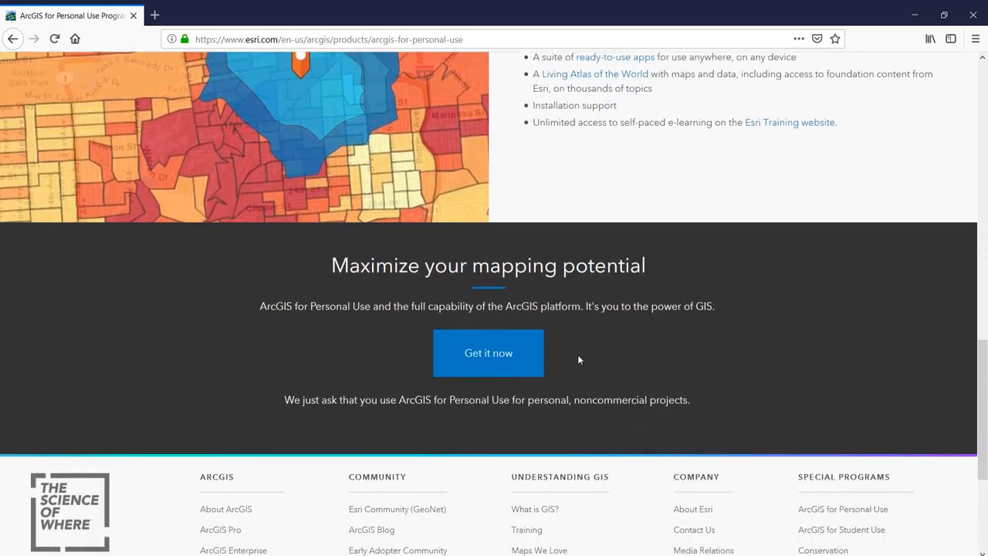
{"action": "left_click", "coordinate": [483, 342]}
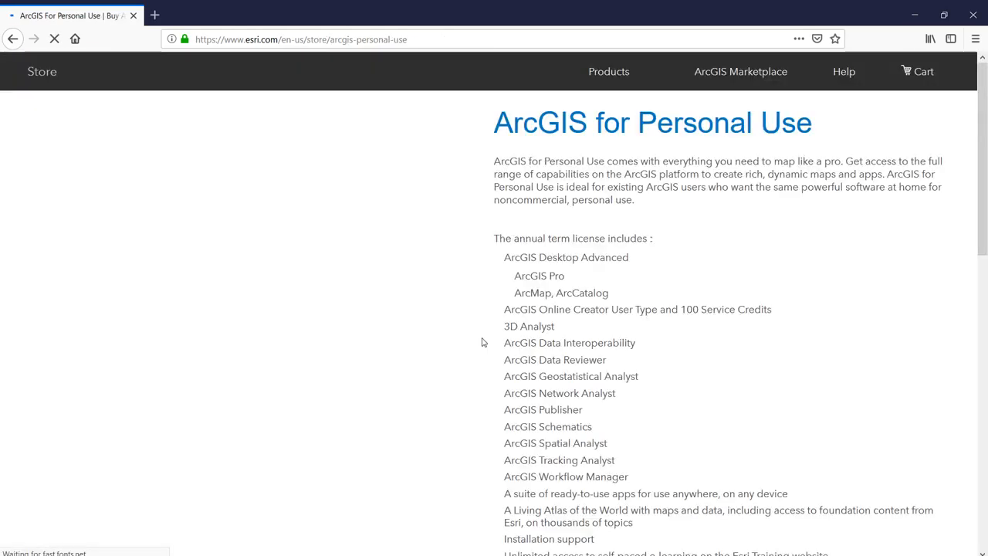
{"action": "scroll", "coordinate": [542, 333], "scroll_direction": "down", "scroll_amount": 5}
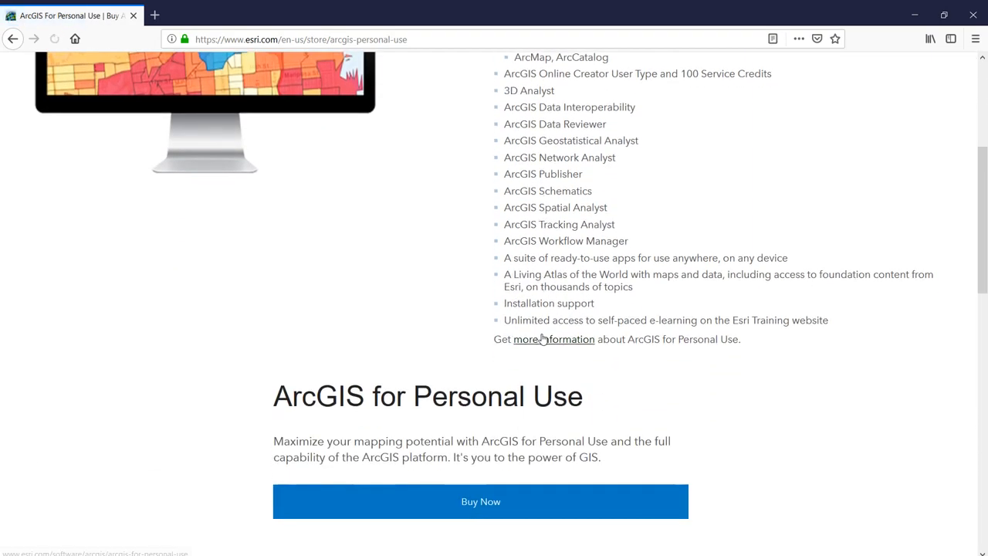
{"action": "left_click", "coordinate": [495, 365]}
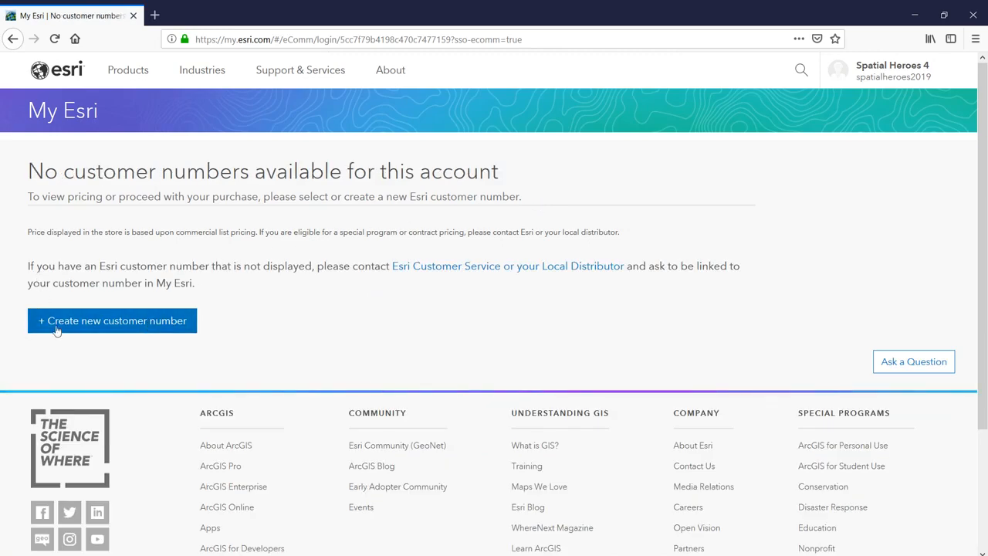
- Create an individual customer number, completing the phone and address fields and continuing
{"action": "left_click", "coordinate": [106, 333]}
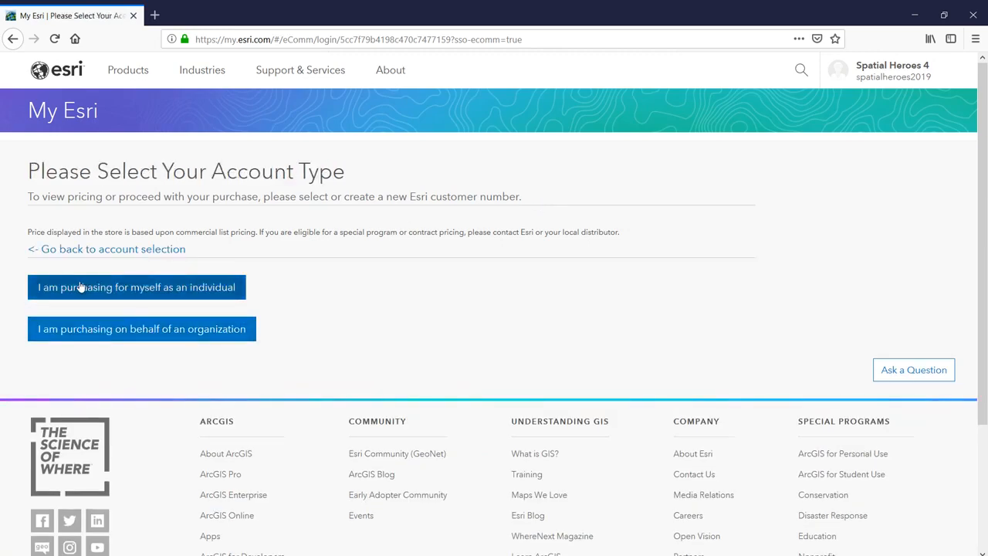
{"action": "left_click", "coordinate": [111, 290]}
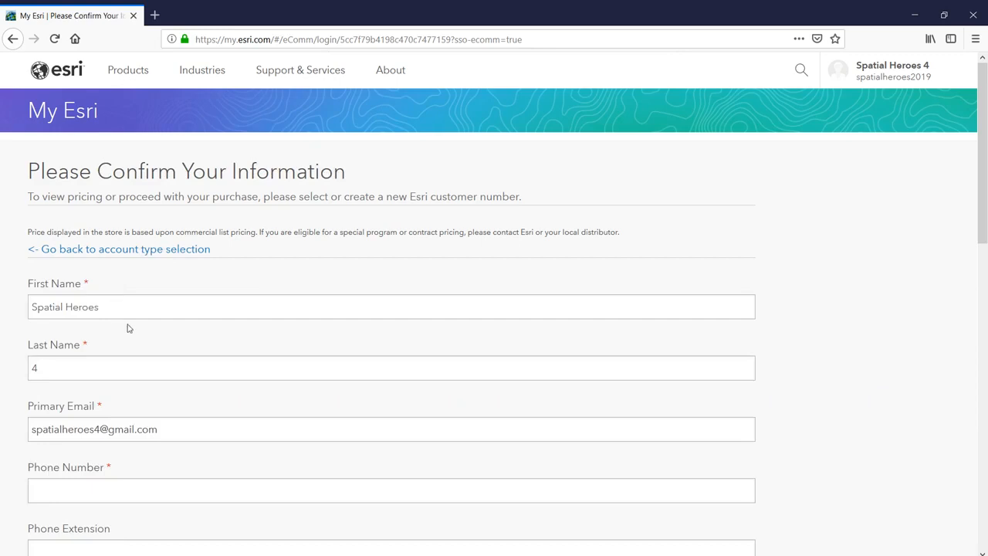
{"action": "scroll", "coordinate": [128, 329], "scroll_direction": "down", "scroll_amount": 3}
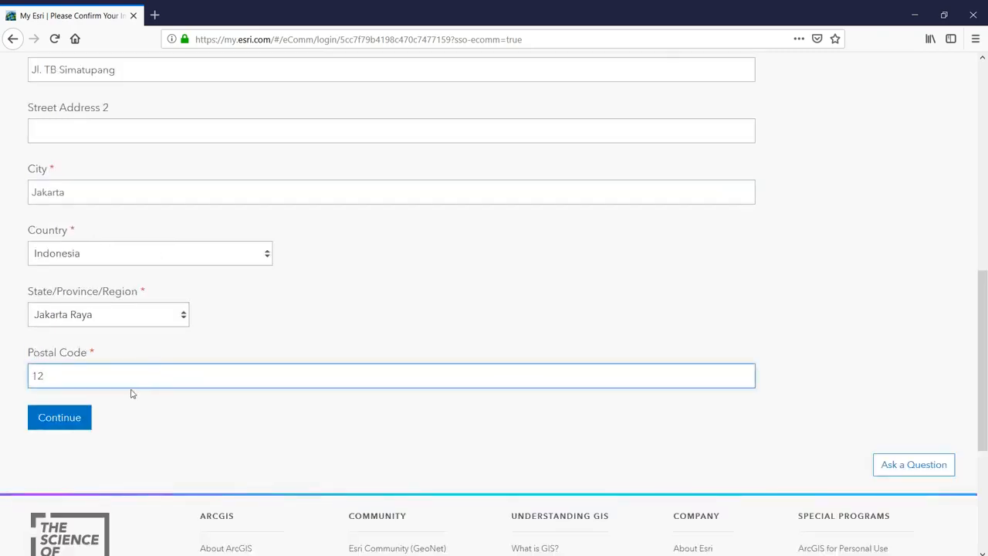
{"action": "type", "text": "560"}
{"action": "left_click", "coordinate": [79, 417]}
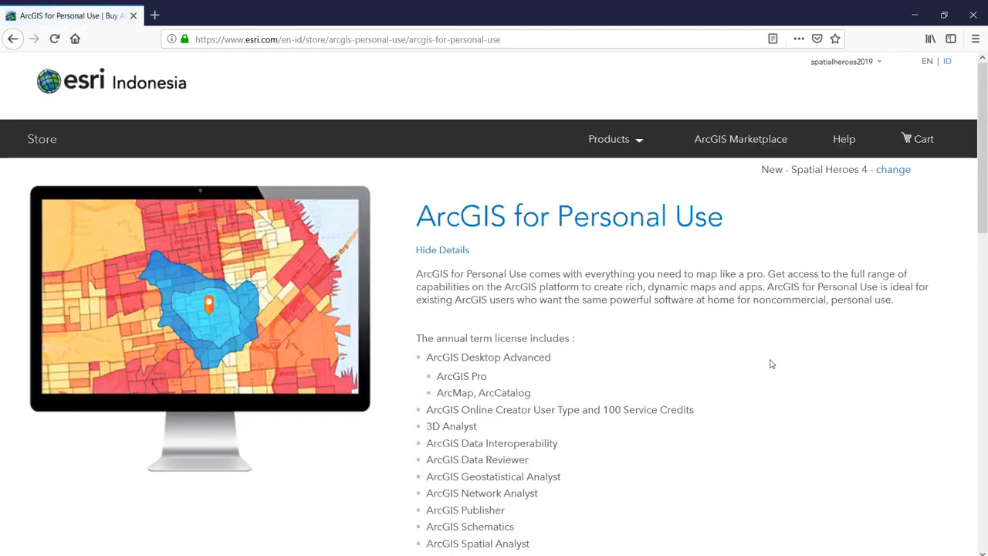
- Add ArcGIS for Personal Use with the Auto Renewal license to the cart
{"action": "scroll", "coordinate": [756, 362], "scroll_direction": "down", "scroll_amount": 10}
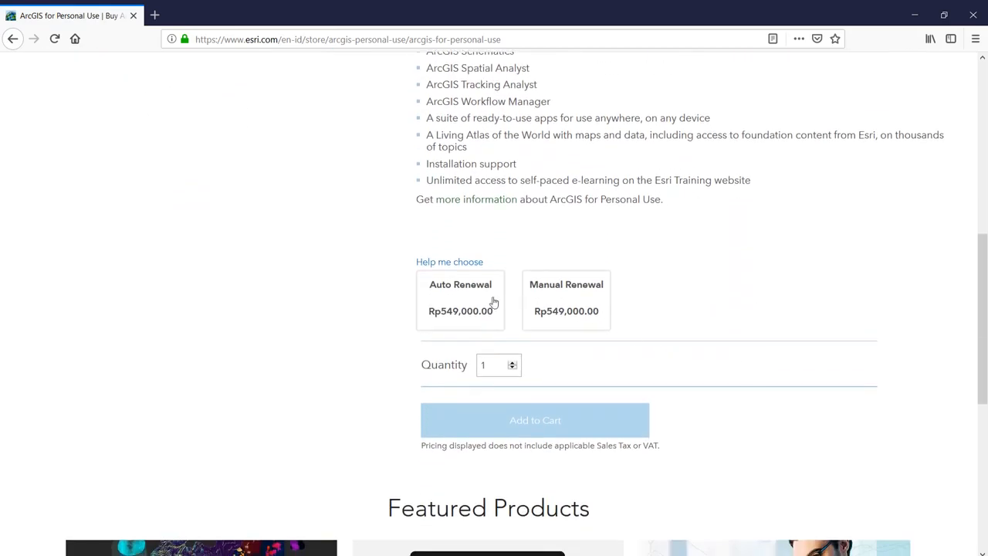
{"action": "left_click", "coordinate": [458, 300]}
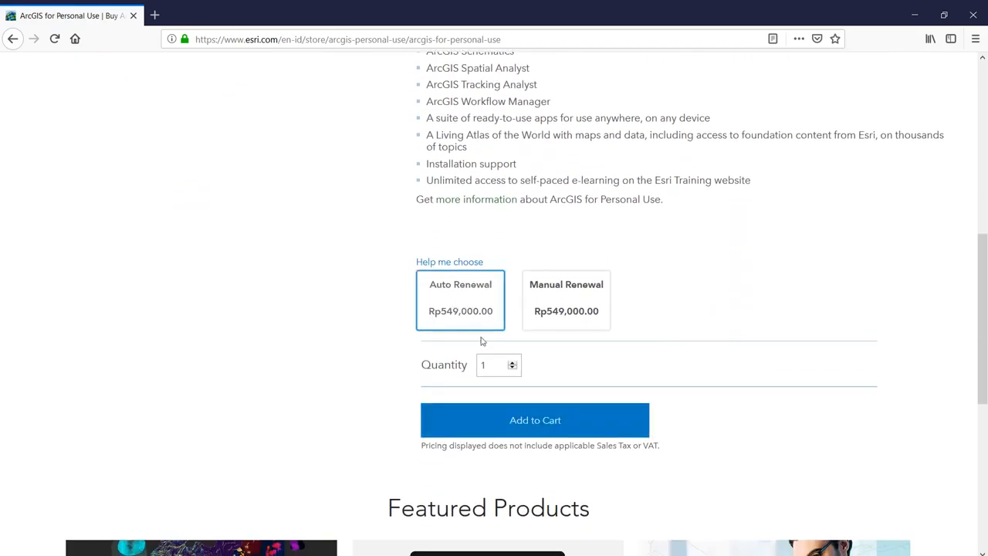
{"action": "left_click", "coordinate": [547, 319]}
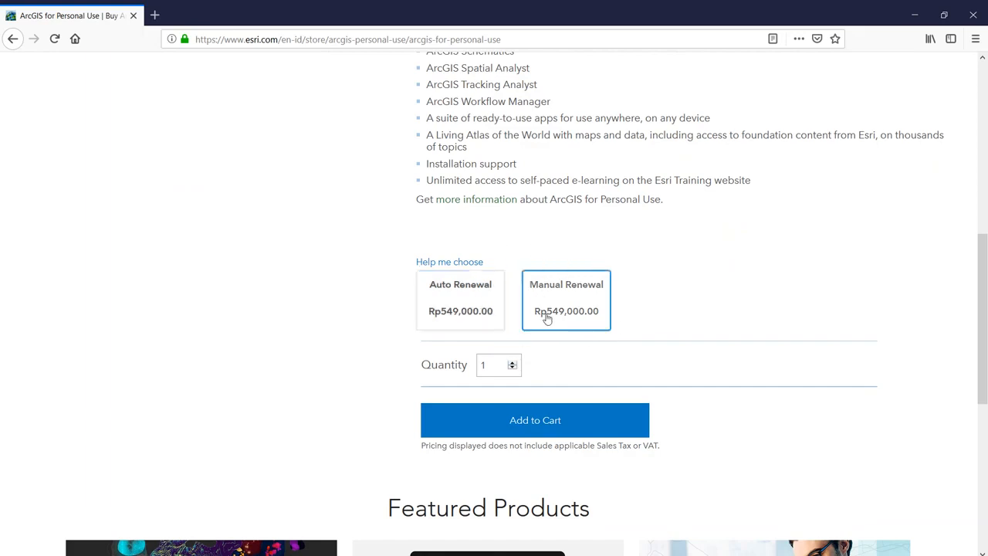
{"action": "left_click", "coordinate": [474, 311]}
{"action": "left_click", "coordinate": [505, 423]}
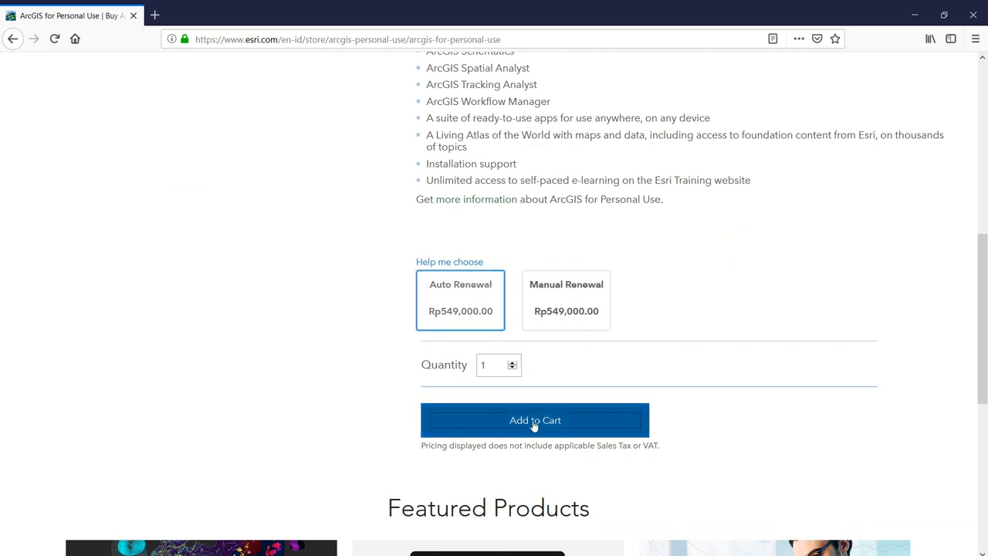
- Open the shopping cart and proceed to checkout
{"action": "scroll", "coordinate": [876, 204], "scroll_direction": "up", "scroll_amount": 2}
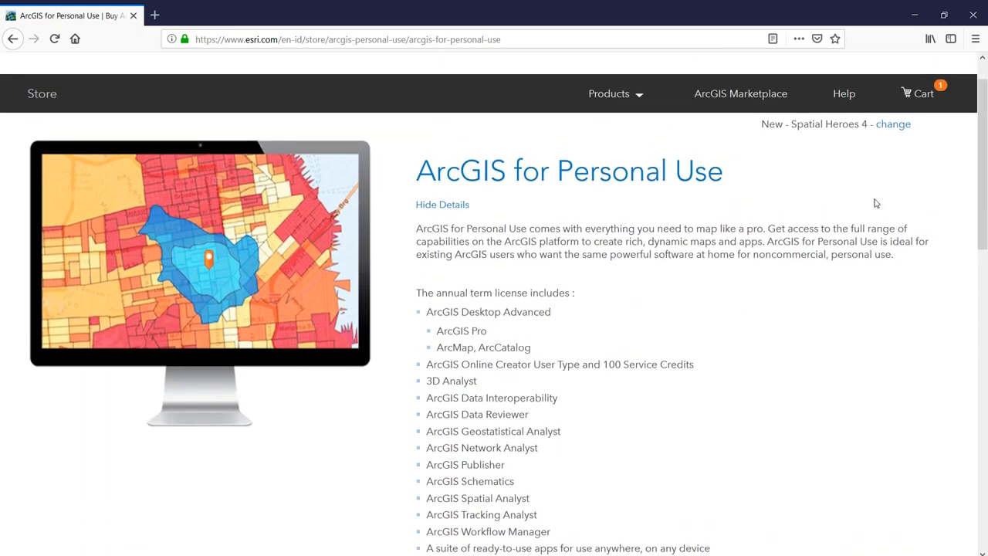
{"action": "left_click", "coordinate": [922, 142]}
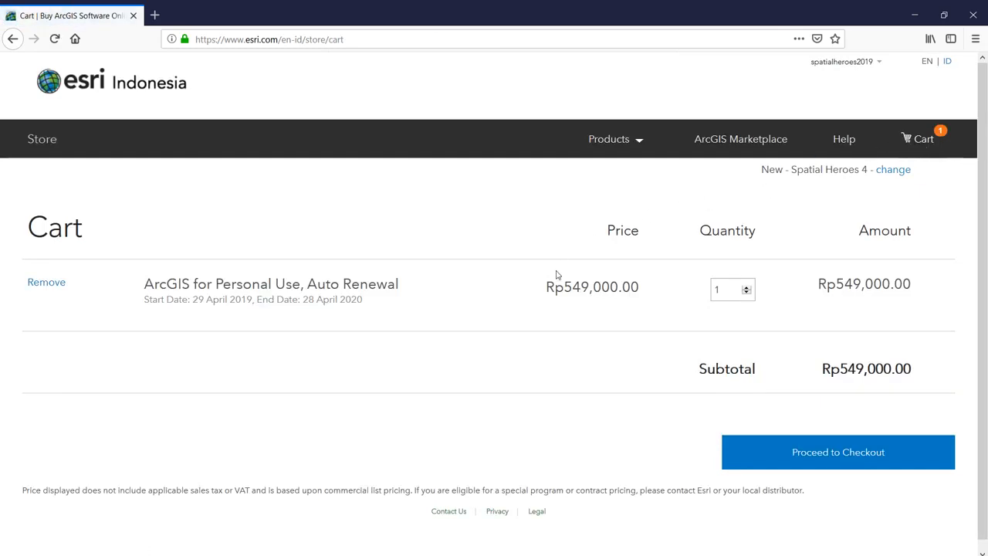
{"action": "left_click", "coordinate": [873, 457]}
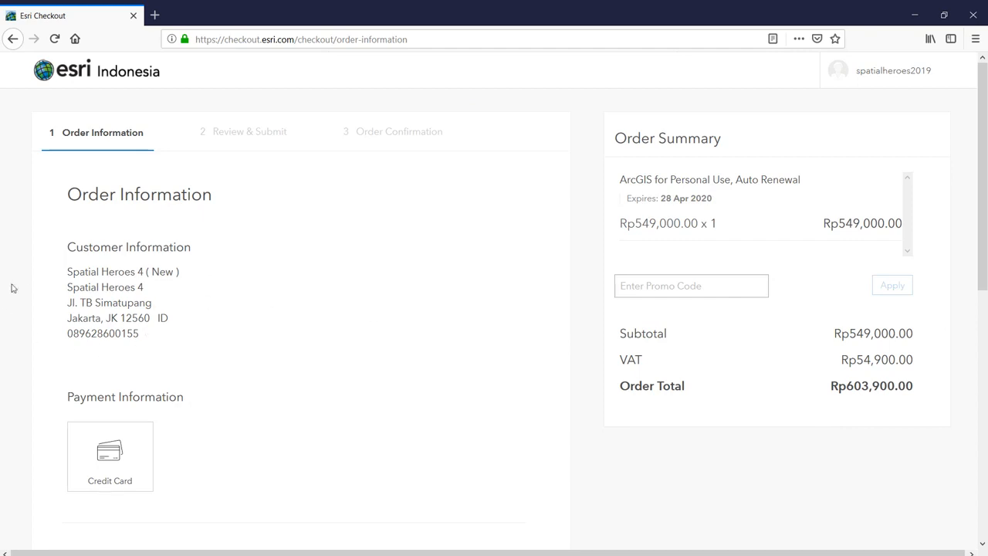
- Choose credit card as the payment method and move on to the order review
{"action": "scroll", "coordinate": [687, 305], "scroll_direction": "down", "scroll_amount": 2}
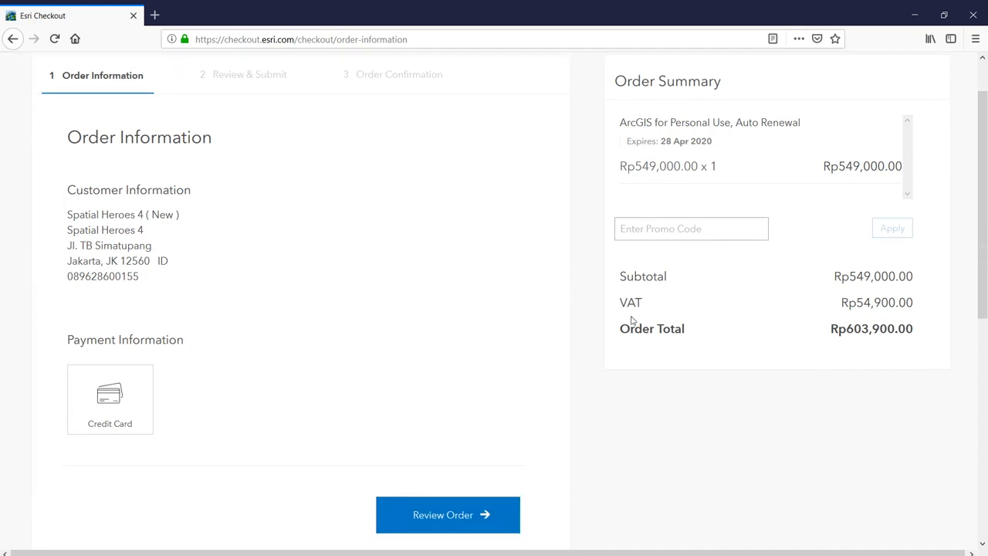
{"action": "left_click", "coordinate": [94, 400]}
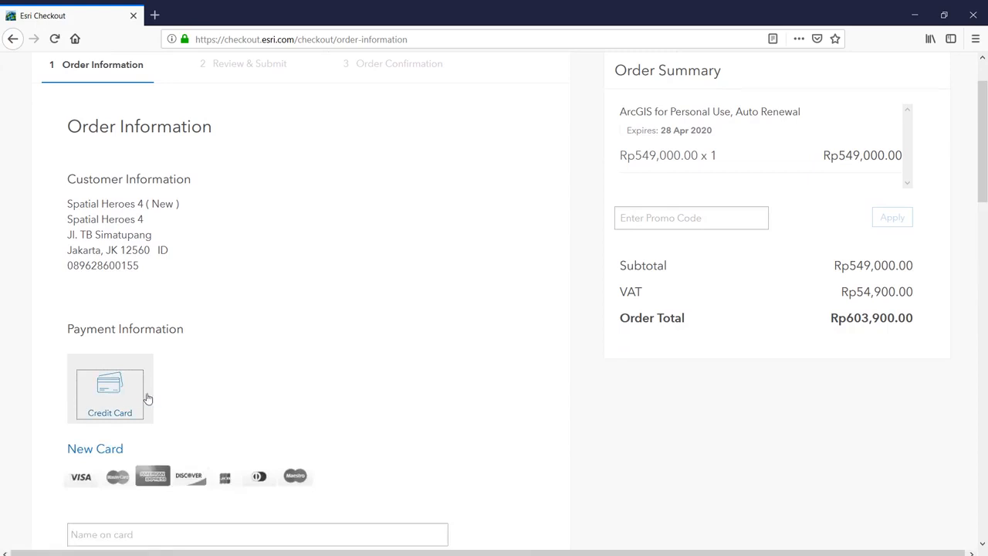
{"action": "scroll", "coordinate": [241, 397], "scroll_direction": "down", "scroll_amount": 2}
{"action": "scroll", "coordinate": [240, 397], "scroll_direction": "down", "scroll_amount": 5}
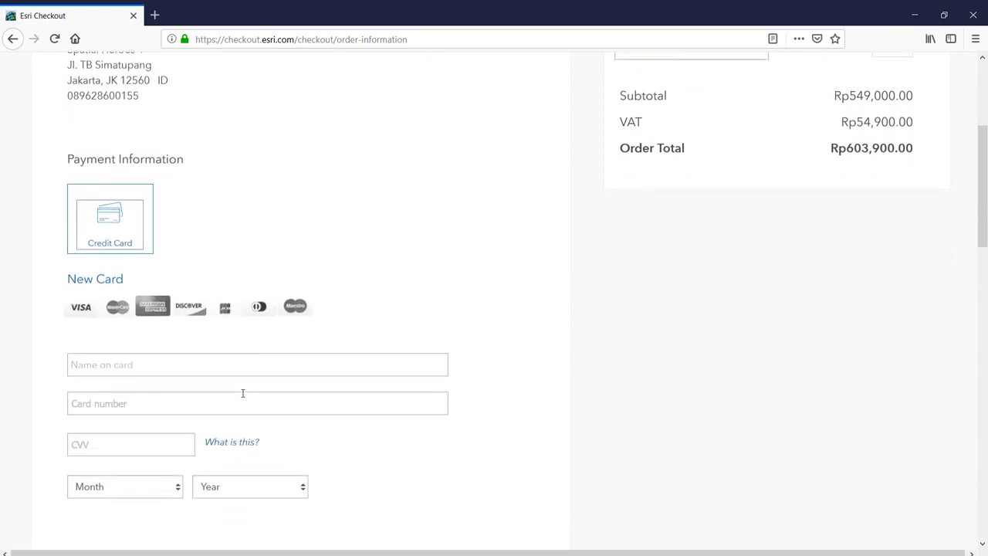
{"action": "scroll", "coordinate": [242, 397], "scroll_direction": "down", "scroll_amount": 1}
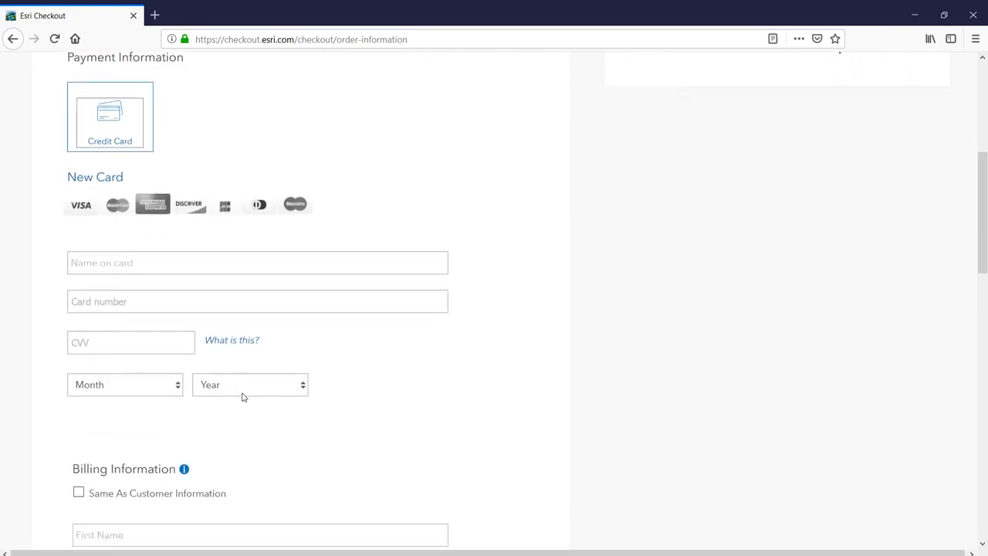
{"action": "scroll", "coordinate": [473, 407], "scroll_direction": "down", "scroll_amount": 9}
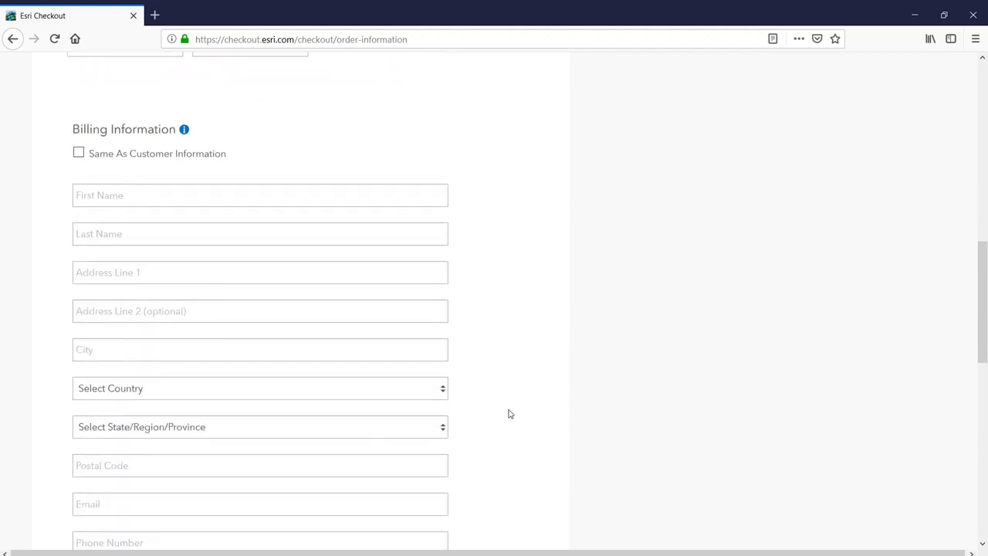
{"action": "scroll", "coordinate": [509, 413], "scroll_direction": "down", "scroll_amount": 7}
{"action": "scroll", "coordinate": [656, 425], "scroll_direction": "down", "scroll_amount": 3}
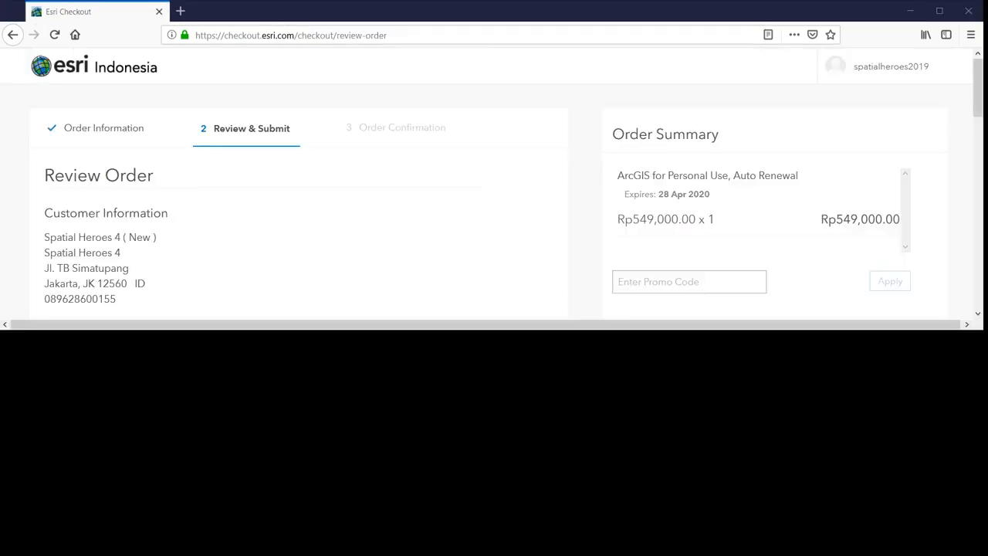
{"action": "scroll", "coordinate": [495, 182], "scroll_direction": "down", "scroll_amount": 5}
{"action": "scroll", "coordinate": [494, 182], "scroll_direction": "down", "scroll_amount": 2}
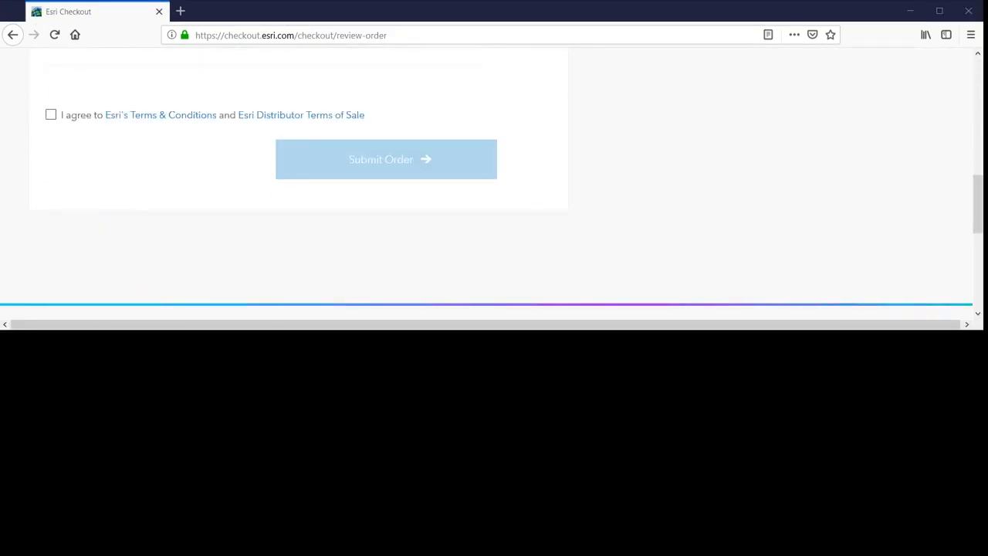
- Agree to Esri's Terms & Conditions, submit the order, and maximize the browser window
{"action": "left_click", "coordinate": [50, 114]}
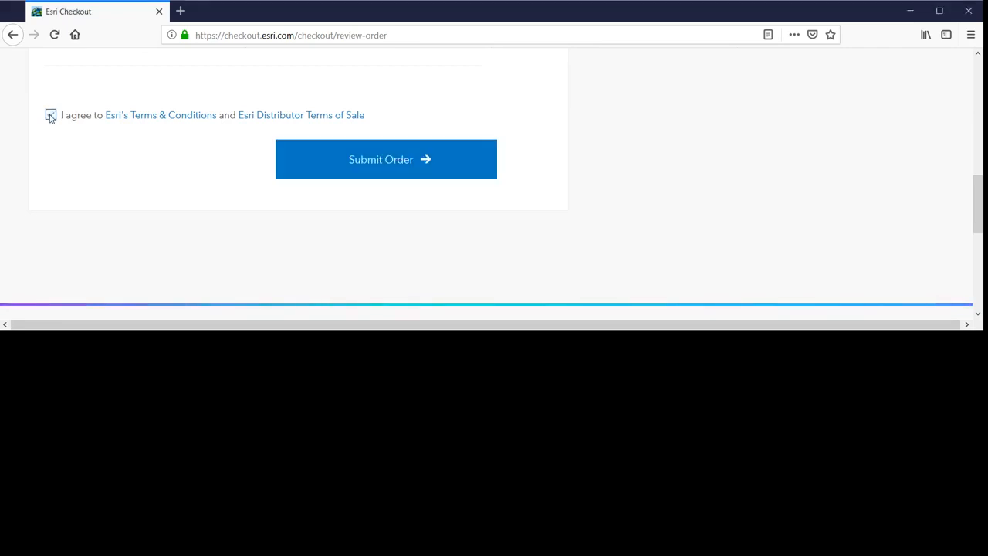
{"action": "left_click", "coordinate": [315, 160]}
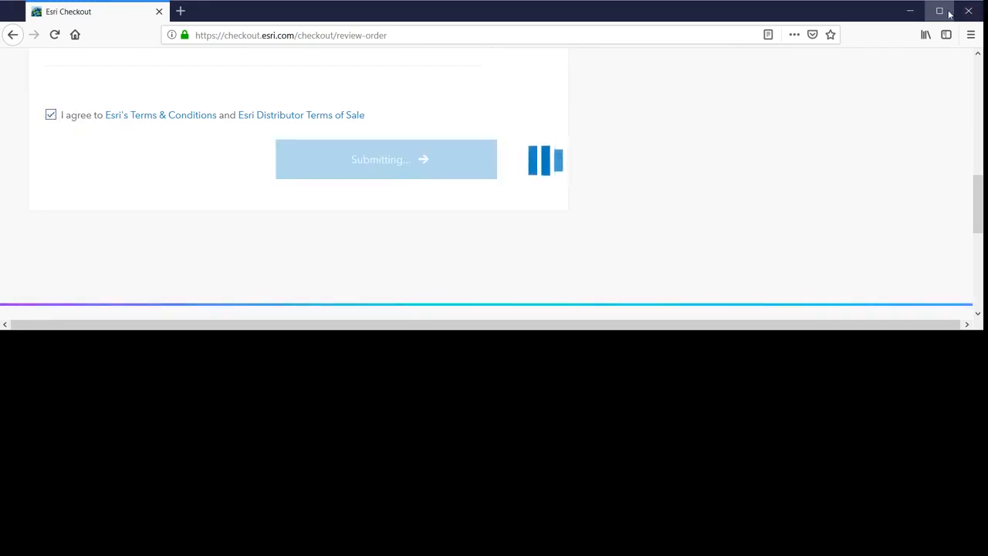
{"action": "left_click", "coordinate": [939, 10]}
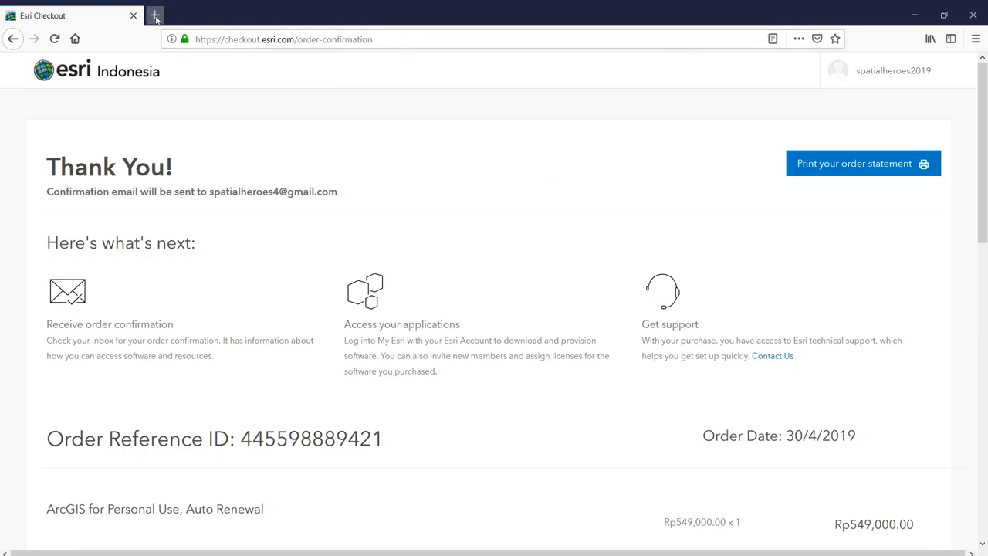
- In Gmail, open the Order Fulfillment Confirmation email and follow its My Esri fulfillment link
{"action": "left_click", "coordinate": [155, 16]}
{"action": "type", "text": "gm"}
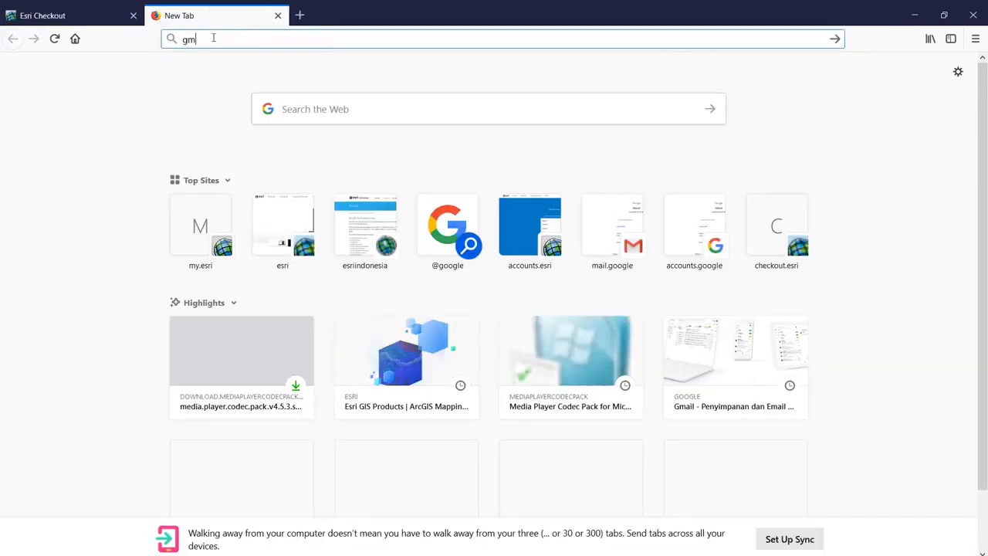
{"action": "type", "text": "ail.com"}
{"action": "key", "text": "Return"}
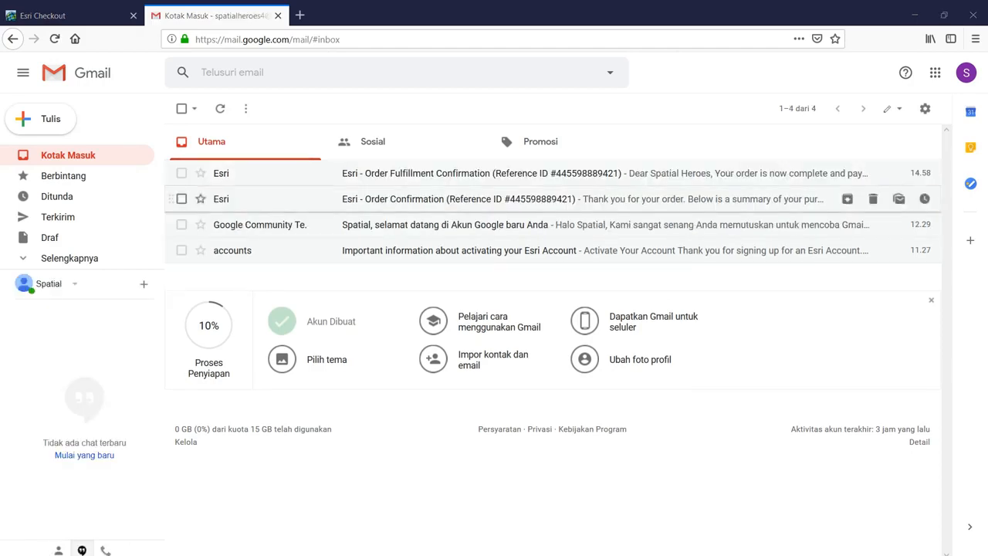
{"action": "left_click", "coordinate": [580, 180]}
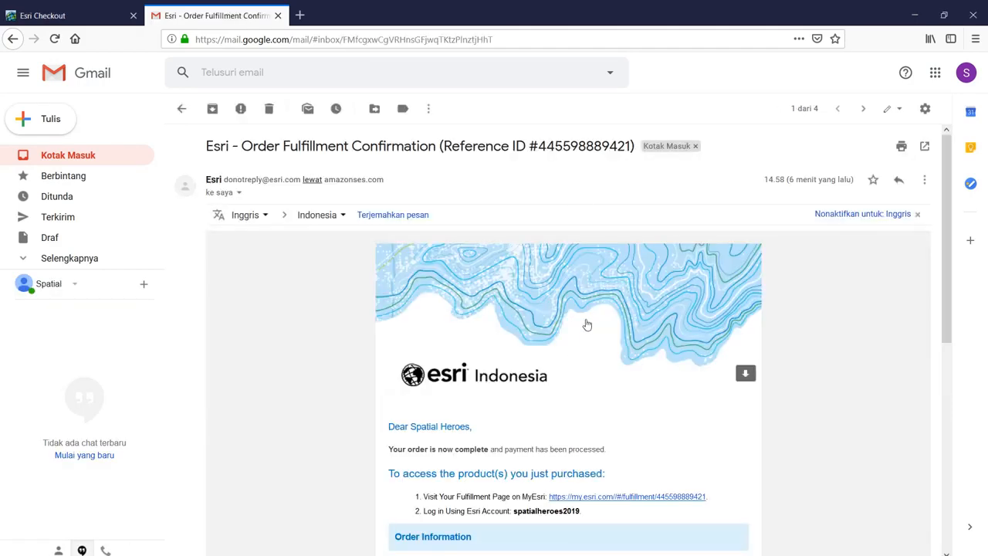
{"action": "scroll", "coordinate": [601, 374], "scroll_direction": "down", "scroll_amount": 1}
{"action": "scroll", "coordinate": [601, 374], "scroll_direction": "down", "scroll_amount": 1}
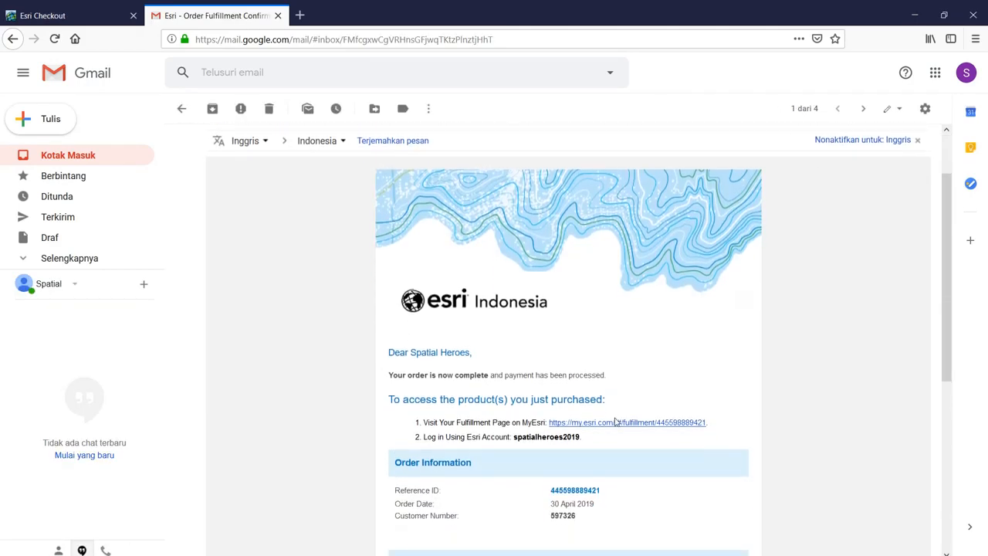
{"action": "left_click", "coordinate": [616, 424]}
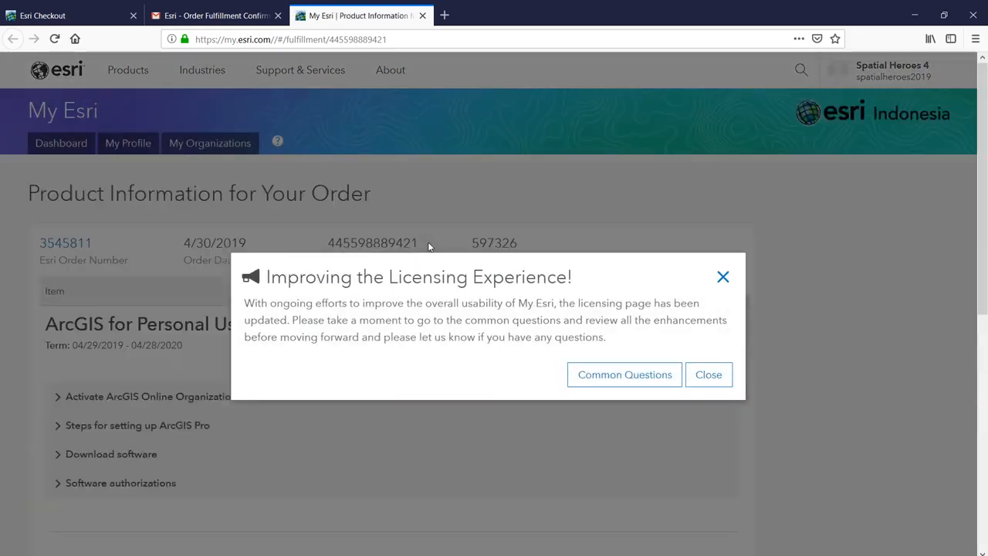
- Dismiss the licensing notice and choose Activate Subscription under 'Activate ArcGIS Online Organization'
{"action": "left_click", "coordinate": [718, 384]}
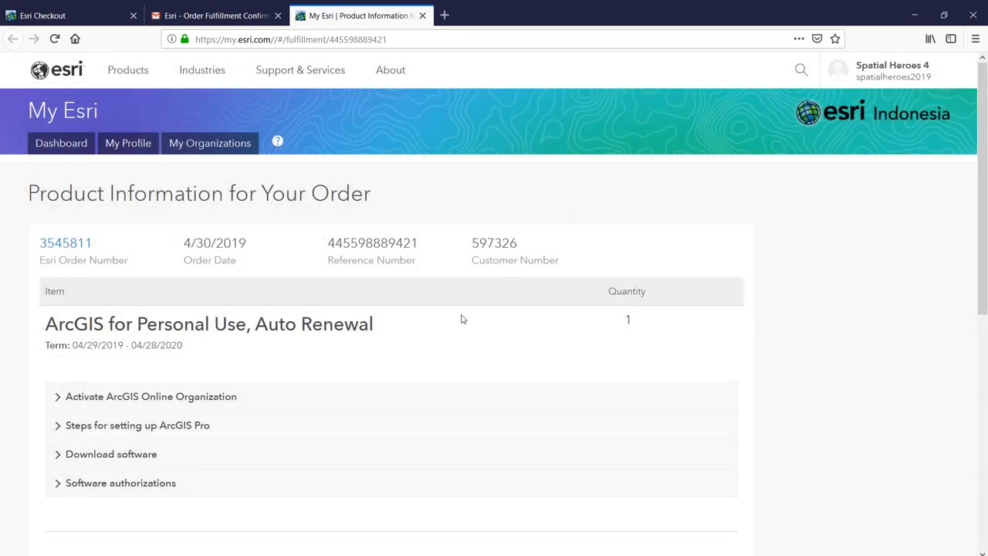
{"action": "left_click", "coordinate": [372, 400]}
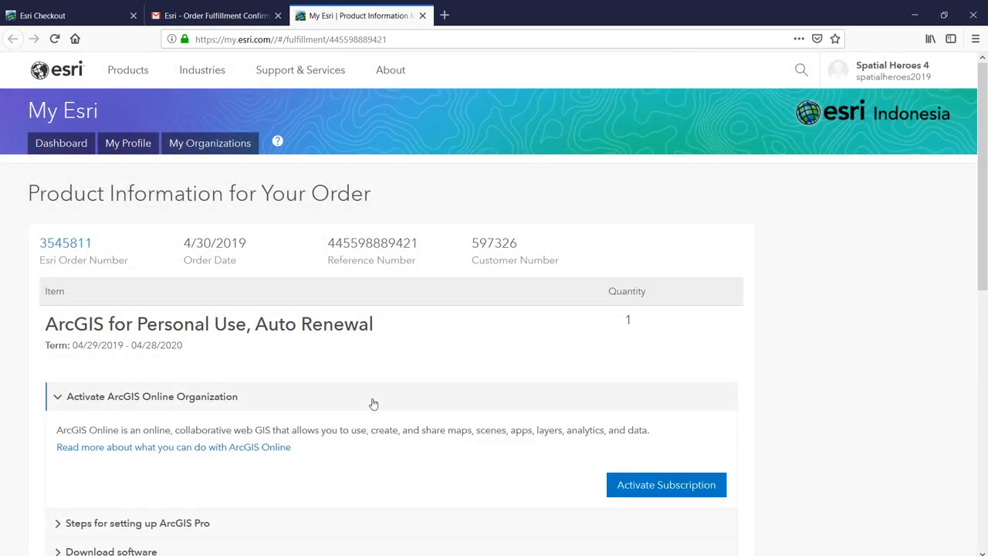
{"action": "left_click", "coordinate": [633, 486]}
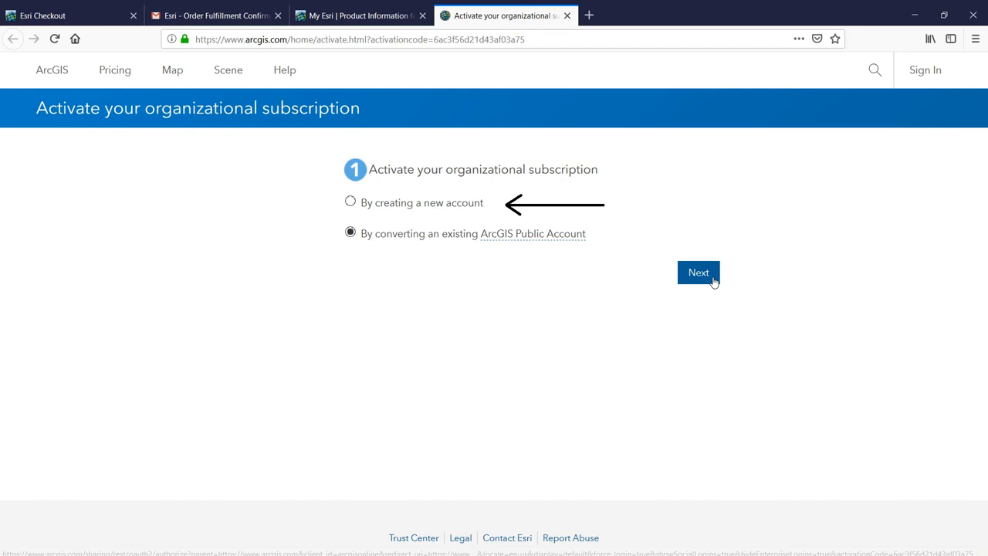
- Choose converting an existing ArcGIS Public Account, then sign in with the account username and password
{"action": "left_click", "coordinate": [714, 282]}
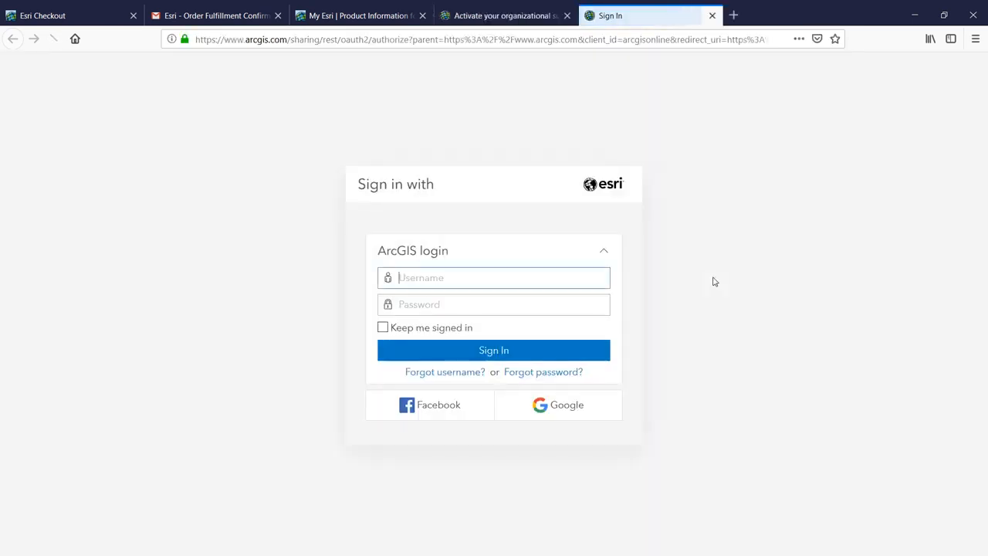
{"action": "type", "text": "spatial"}
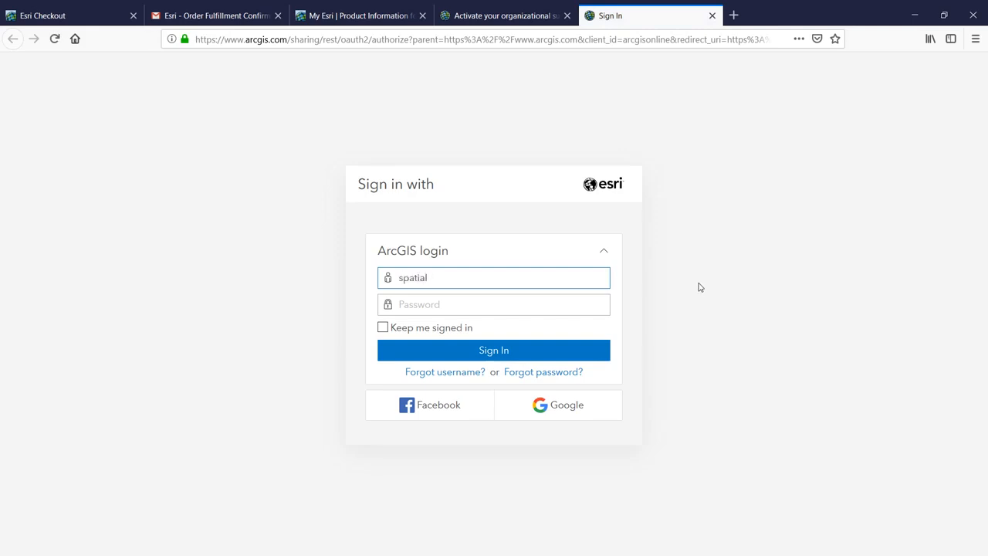
{"action": "type", "text": "heroes2019"}
{"action": "key", "text": "Tab"}
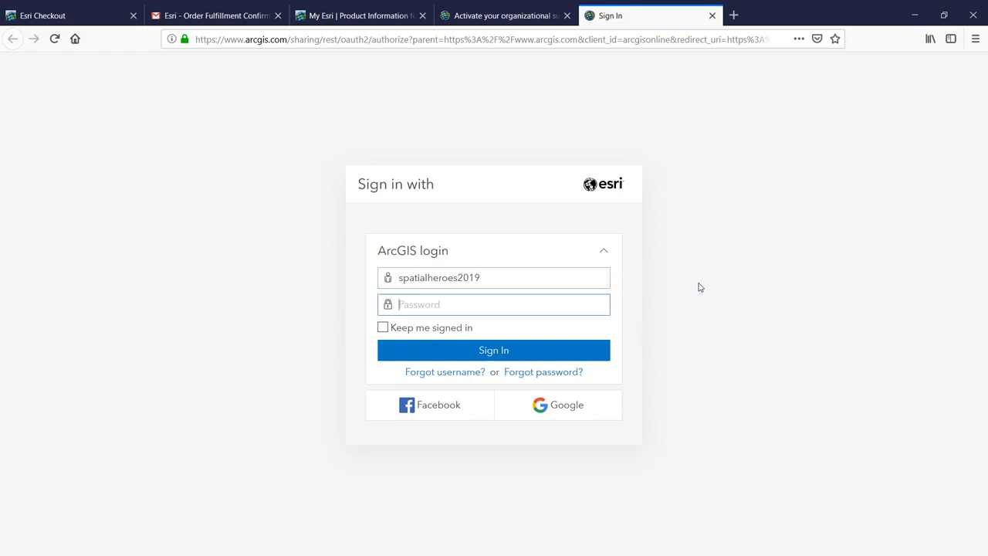
{"action": "type", "text": "••••••••••••••••••"}
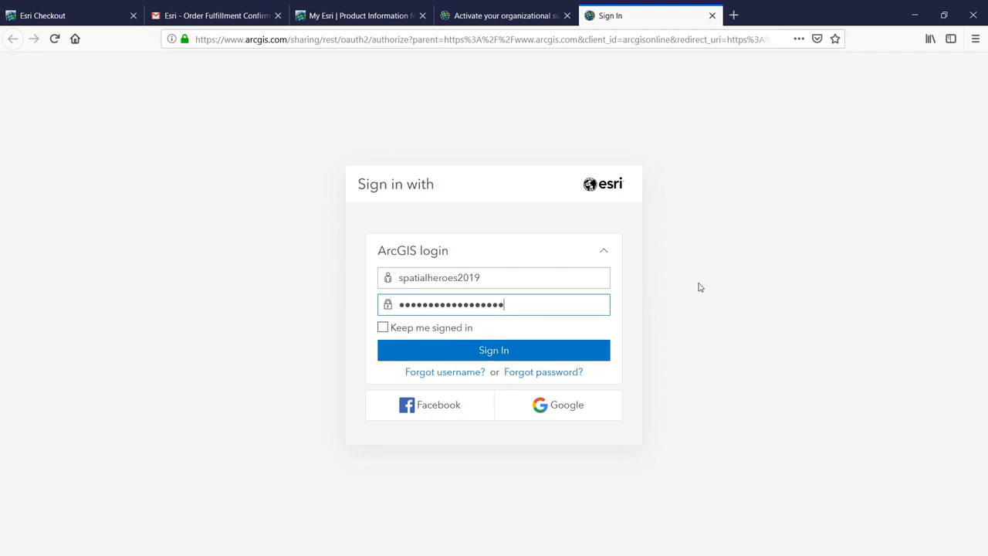
{"action": "key", "text": "Return"}
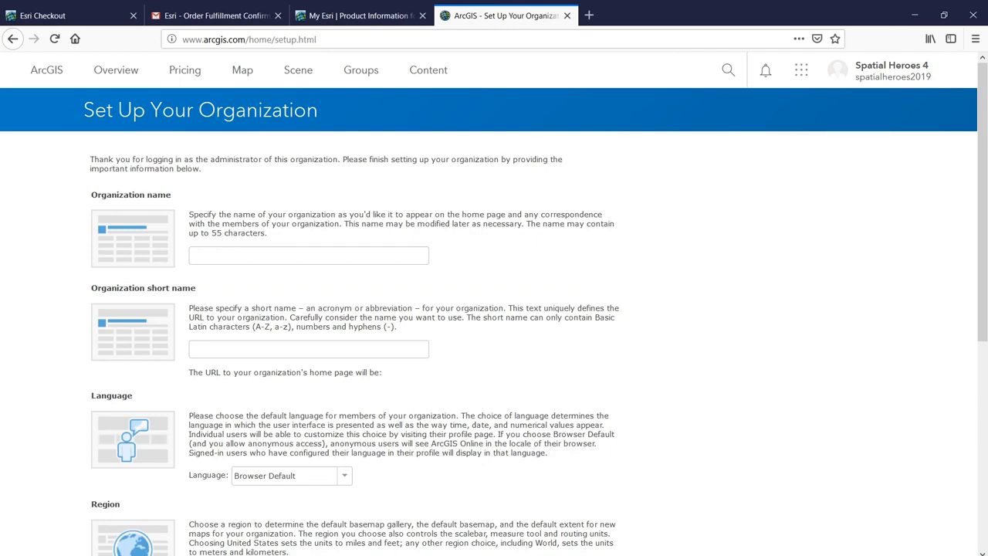
- Enter the organization name 'Spatial Heroes 4' and short name 'spatialheroes'
{"action": "left_click", "coordinate": [353, 259]}
{"action": "type", "text": "Spatial"}
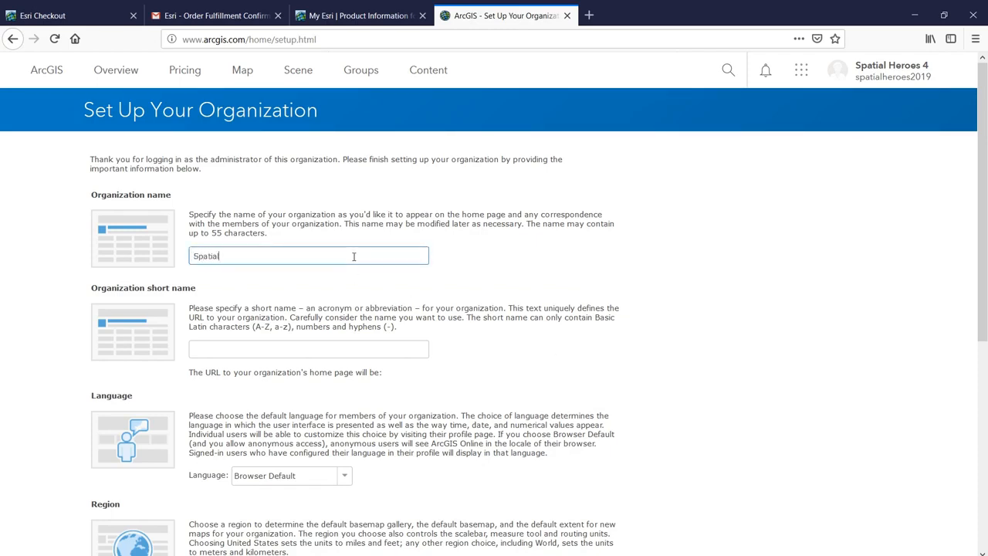
{"action": "type", "text": " Heroes 4"}
{"action": "key", "text": "Tab"}
{"action": "type", "text": "spat"}
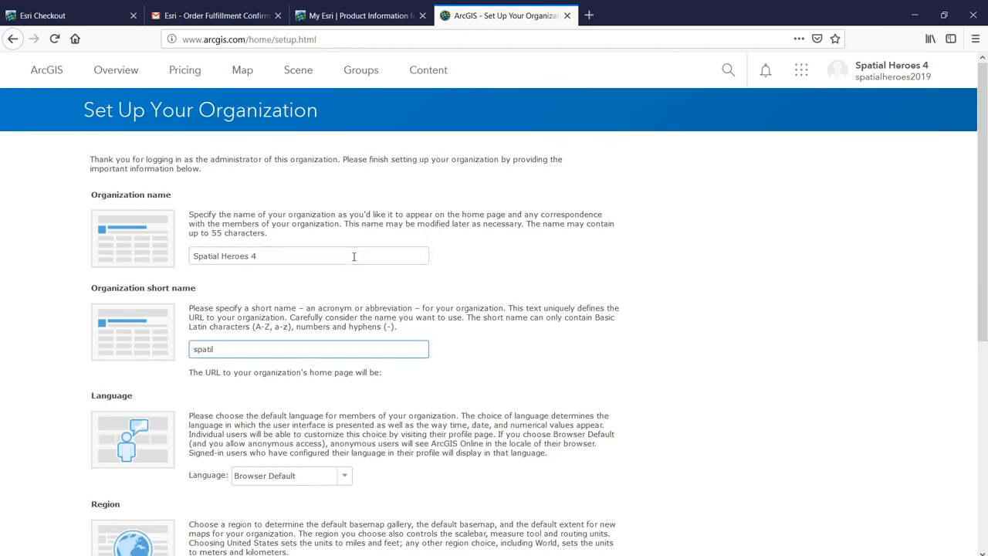
{"action": "type", "text": "ialheroes"}
{"action": "key", "text": "Tab"}
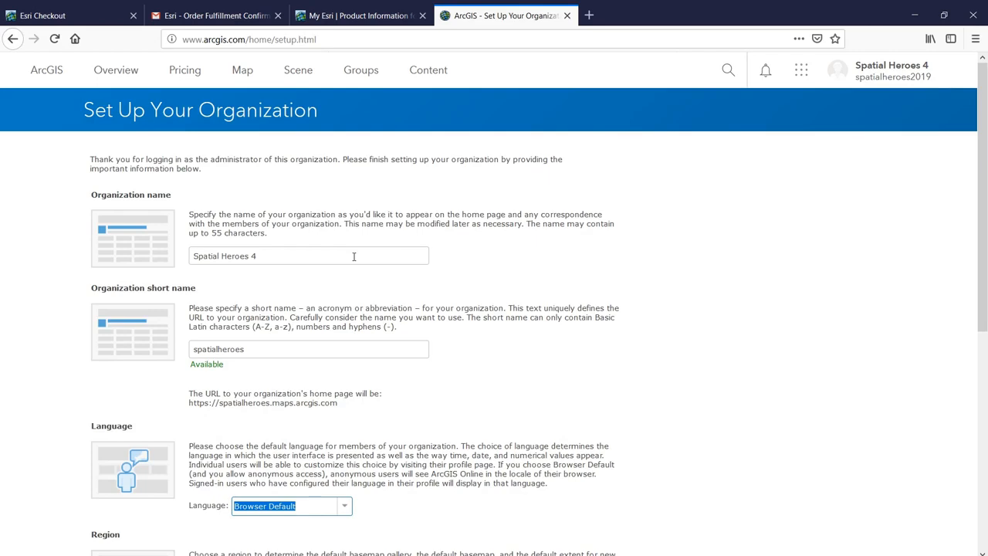
- Set language to Bahasa Indonesia and region to Indonesia, and allow usage information collection
{"action": "scroll", "coordinate": [412, 371], "scroll_direction": "down", "scroll_amount": 3}
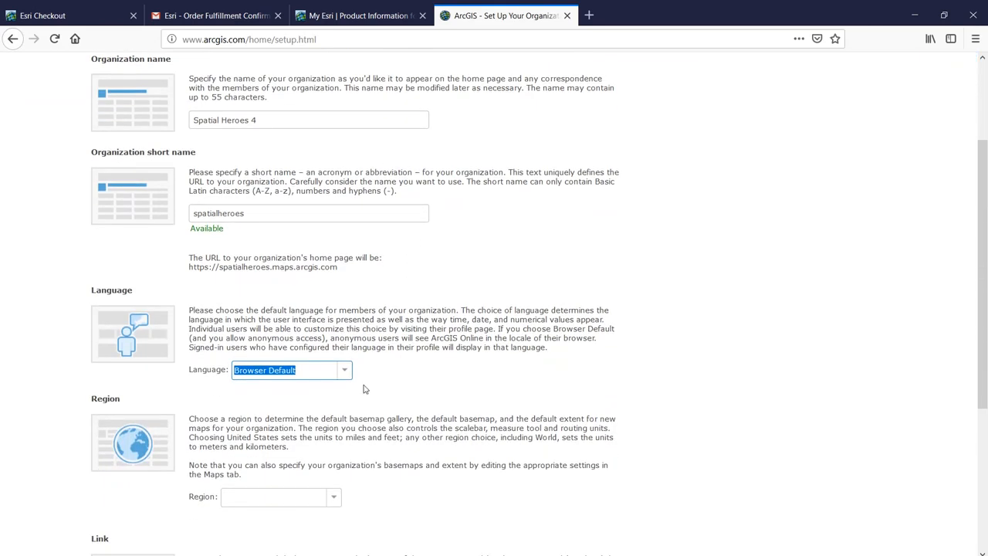
{"action": "left_click", "coordinate": [346, 378]}
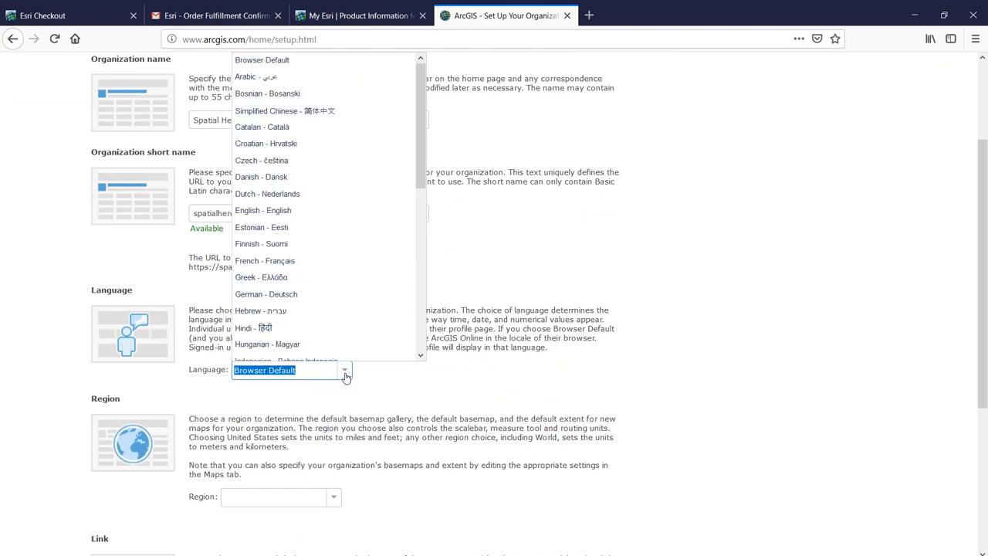
{"action": "scroll", "coordinate": [335, 315], "scroll_direction": "down", "scroll_amount": 3}
{"action": "left_click", "coordinate": [308, 254]}
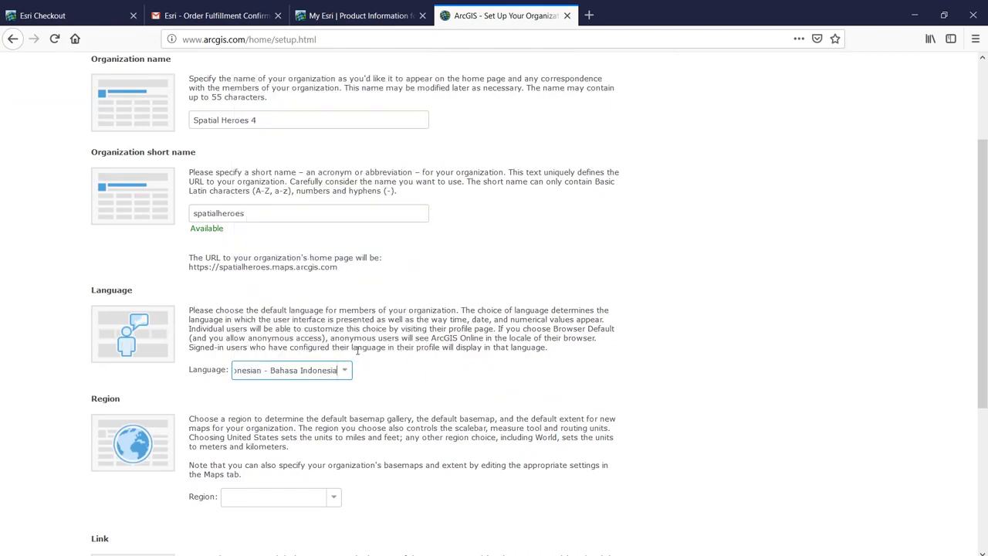
{"action": "scroll", "coordinate": [313, 324], "scroll_direction": "down", "scroll_amount": 3}
{"action": "left_click", "coordinate": [318, 362]}
{"action": "left_click", "coordinate": [334, 362]}
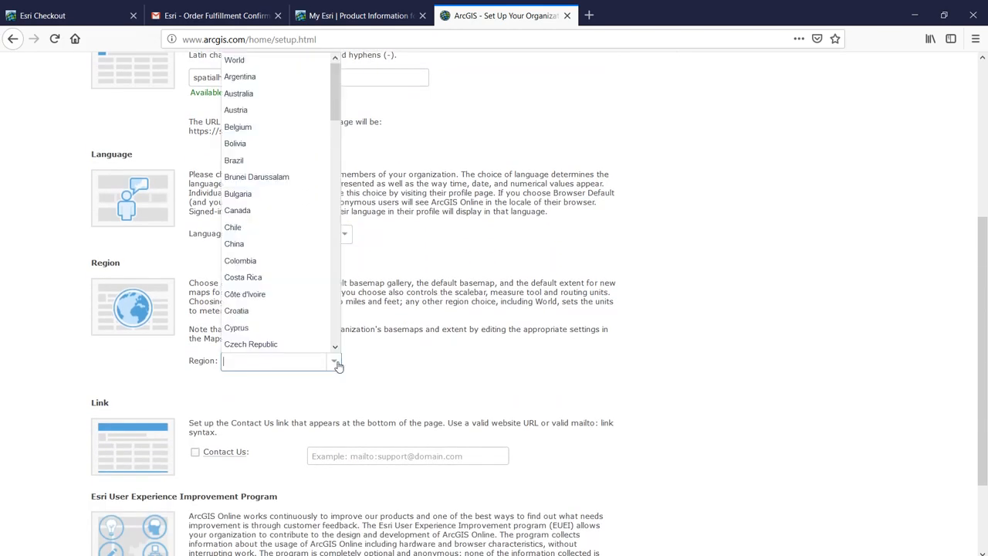
{"action": "type", "text": "indo"}
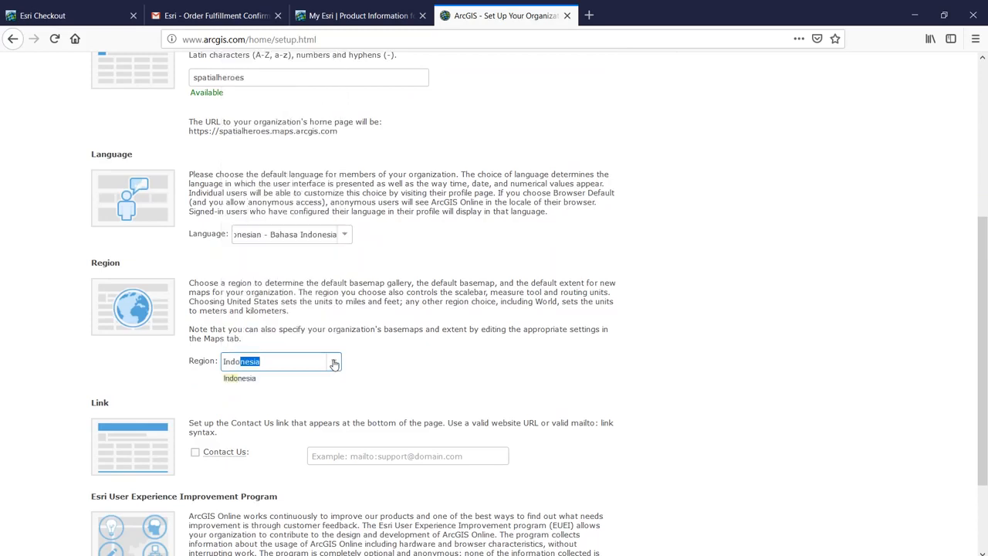
{"action": "left_click", "coordinate": [414, 371]}
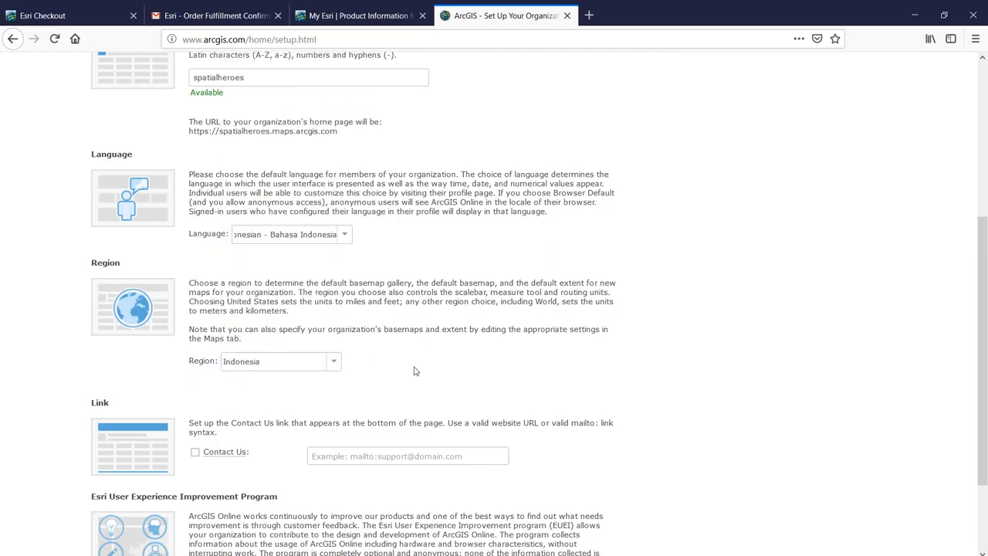
{"action": "scroll", "coordinate": [414, 371], "scroll_direction": "down", "scroll_amount": 3}
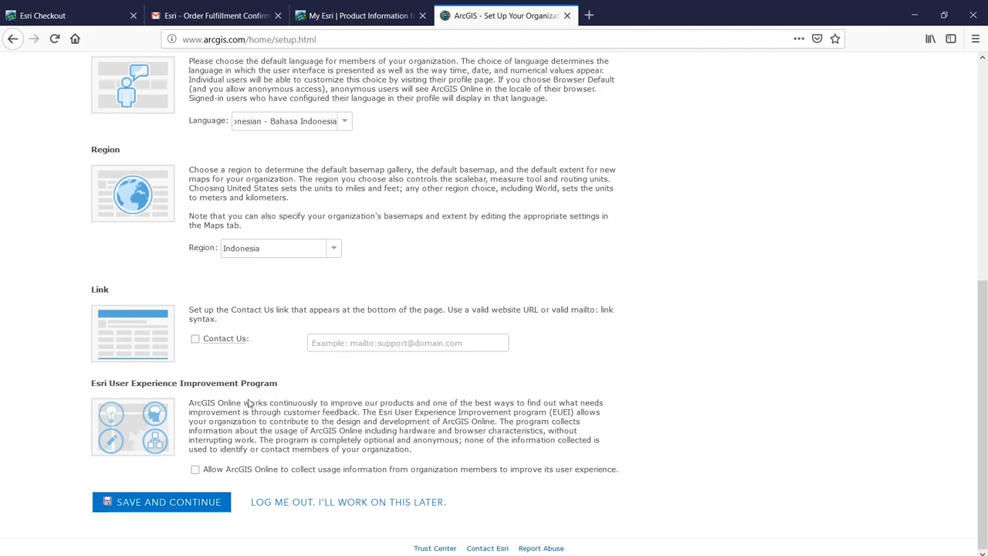
{"action": "left_click", "coordinate": [196, 470]}
- Save and continue the Spatial Heroes 4 organization setup
{"action": "left_click", "coordinate": [194, 501]}
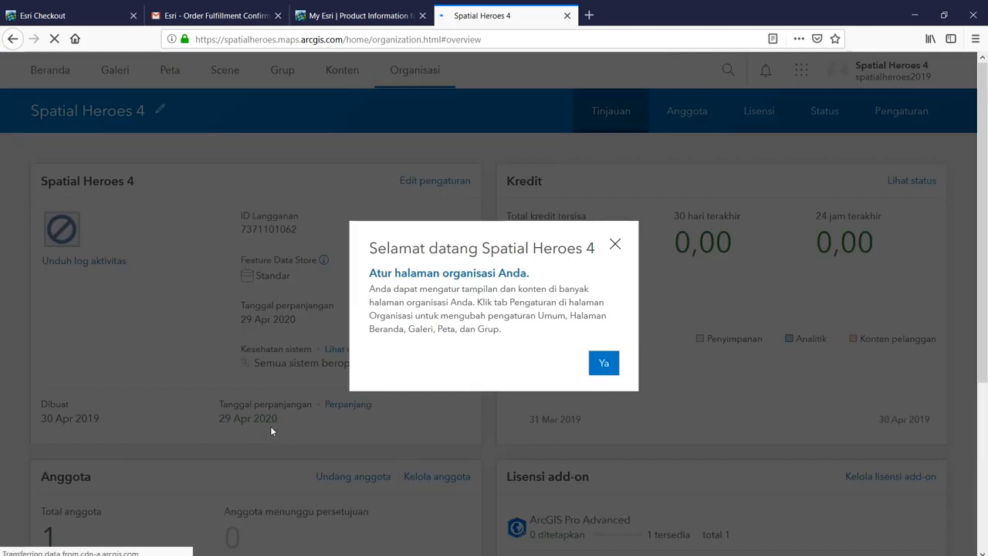
- Dismiss the welcome message and open the Understand credits help article
{"action": "left_click", "coordinate": [603, 363]}
{"action": "left_click", "coordinate": [571, 276]}
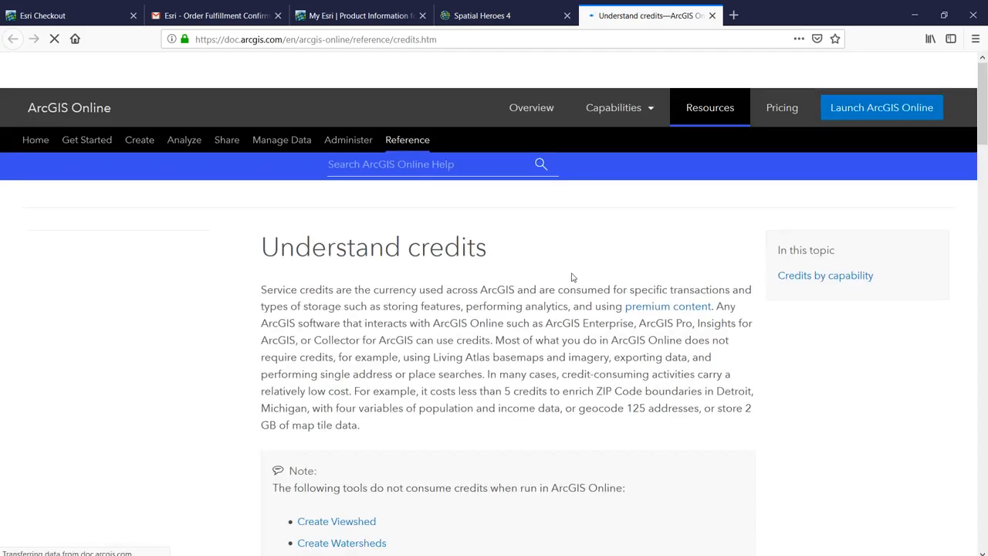
{"action": "scroll", "coordinate": [564, 314], "scroll_direction": "down", "scroll_amount": 1}
{"action": "scroll", "coordinate": [564, 314], "scroll_direction": "down", "scroll_amount": 3}
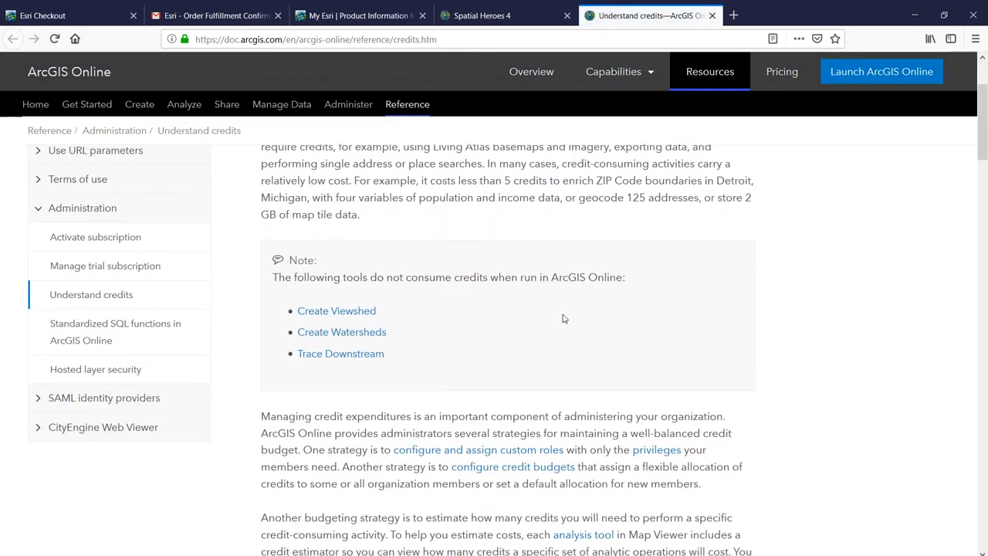
- Read through the credit costs table, then close the credits help tab with Ctrl+W
{"action": "scroll", "coordinate": [564, 317], "scroll_direction": "down", "scroll_amount": 2}
{"action": "scroll", "coordinate": [564, 320], "scroll_direction": "down", "scroll_amount": 9}
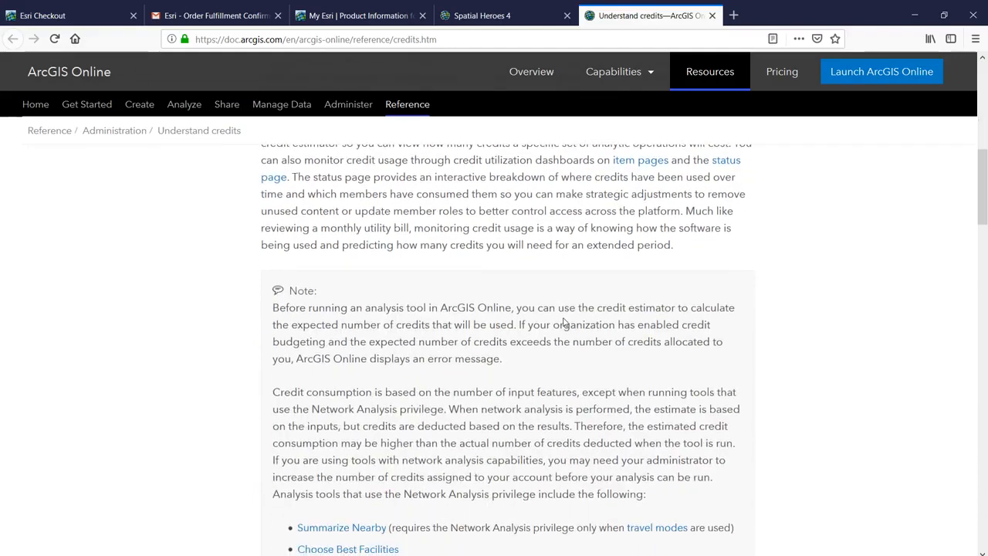
{"action": "scroll", "coordinate": [555, 326], "scroll_direction": "down", "scroll_amount": 5}
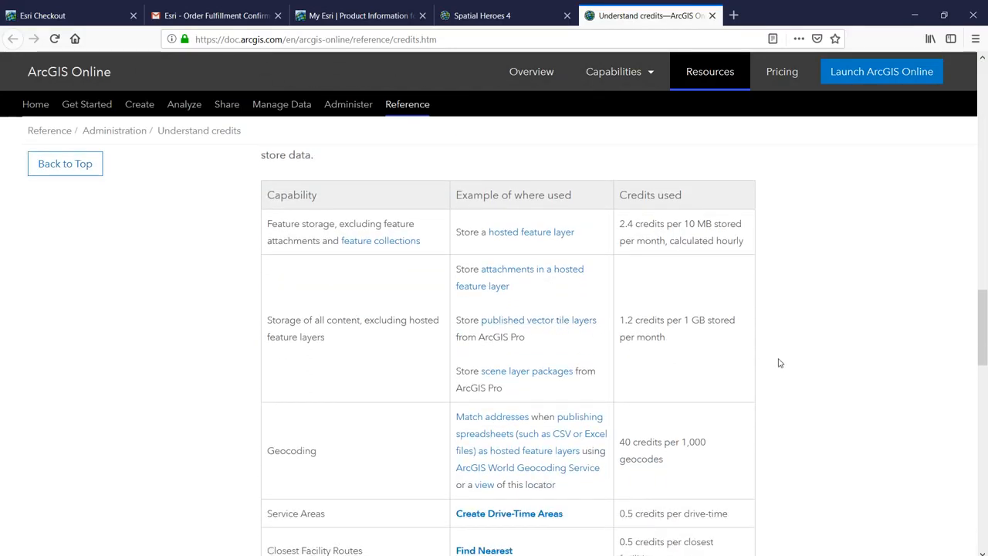
{"action": "scroll", "coordinate": [780, 366], "scroll_direction": "down", "scroll_amount": 1}
{"action": "scroll", "coordinate": [780, 366], "scroll_direction": "down", "scroll_amount": 1}
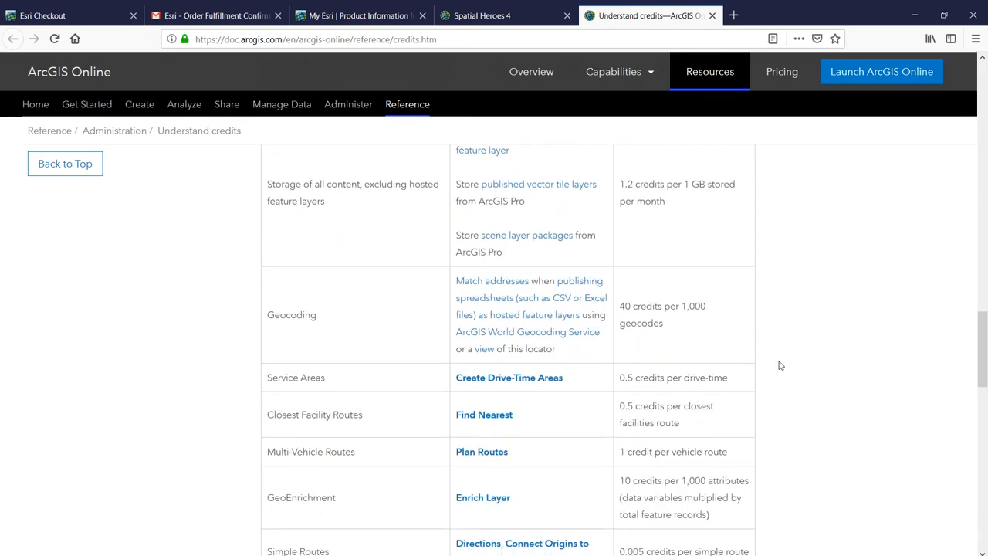
{"action": "scroll", "coordinate": [780, 366], "scroll_direction": "down", "scroll_amount": 1}
{"action": "scroll", "coordinate": [780, 365], "scroll_direction": "down", "scroll_amount": 1}
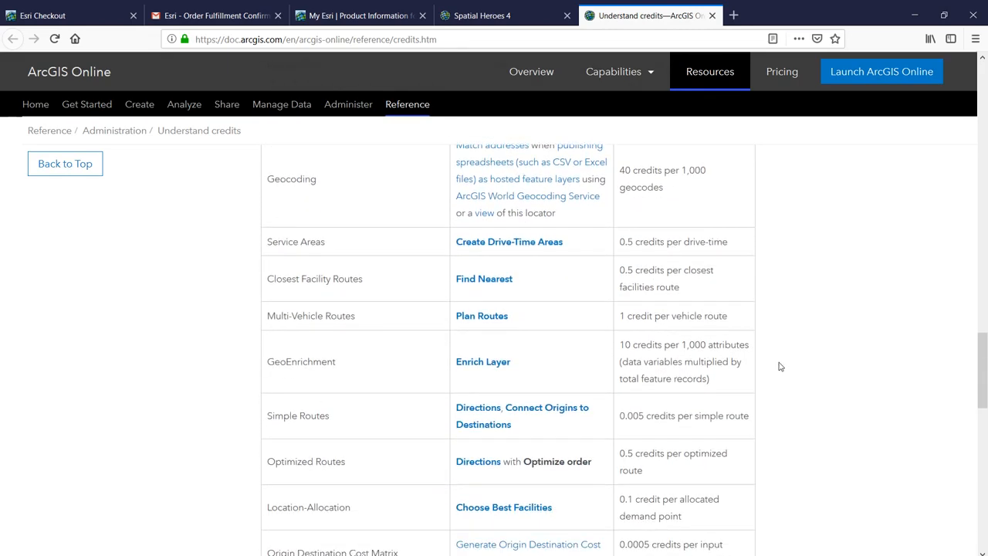
{"action": "scroll", "coordinate": [780, 367], "scroll_direction": "down", "scroll_amount": 1}
{"action": "scroll", "coordinate": [780, 367], "scroll_direction": "down", "scroll_amount": 1}
{"action": "scroll", "coordinate": [780, 367], "scroll_direction": "down", "scroll_amount": 1}
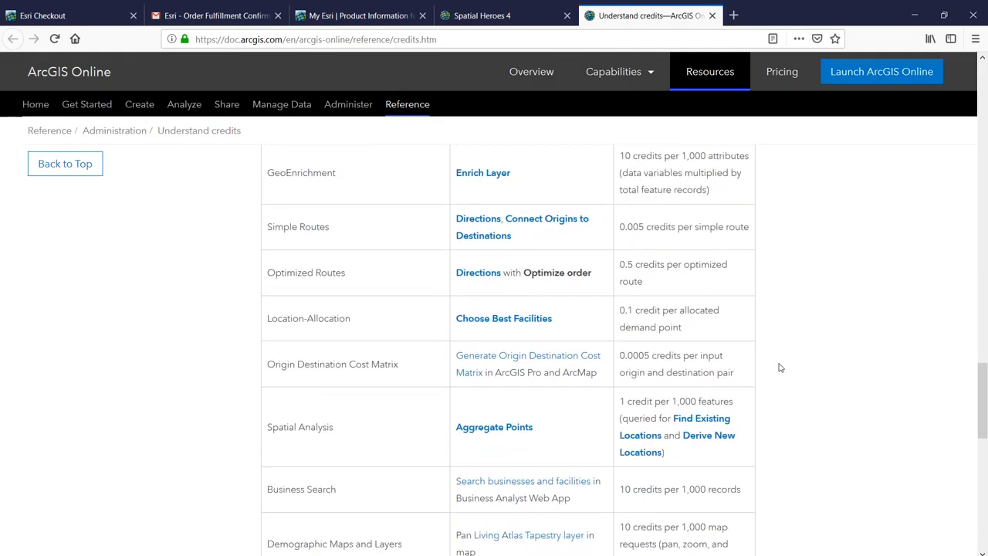
{"action": "scroll", "coordinate": [780, 368], "scroll_direction": "down", "scroll_amount": 3}
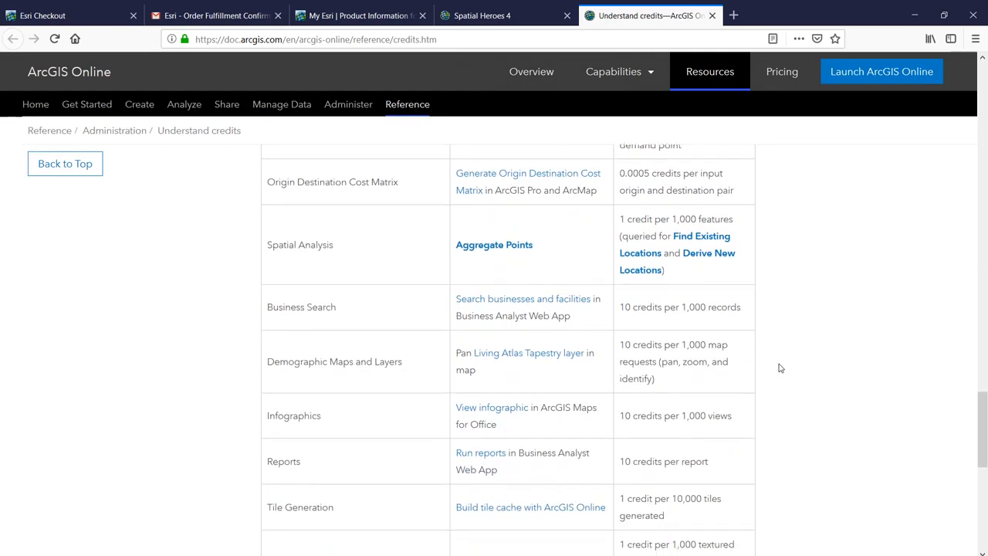
{"action": "scroll", "coordinate": [780, 369], "scroll_direction": "down", "scroll_amount": 3}
{"action": "key", "text": "ctrl+w"}
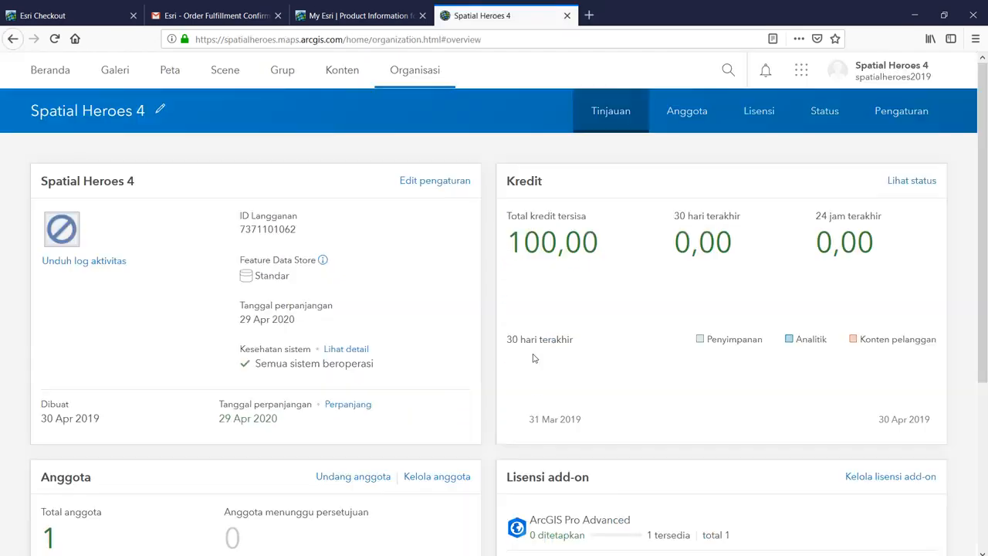
- Open 'Kelola lisensi add-on' from the Lisensi add-on card on the organization overview
{"action": "scroll", "coordinate": [533, 358], "scroll_direction": "down", "scroll_amount": 3}
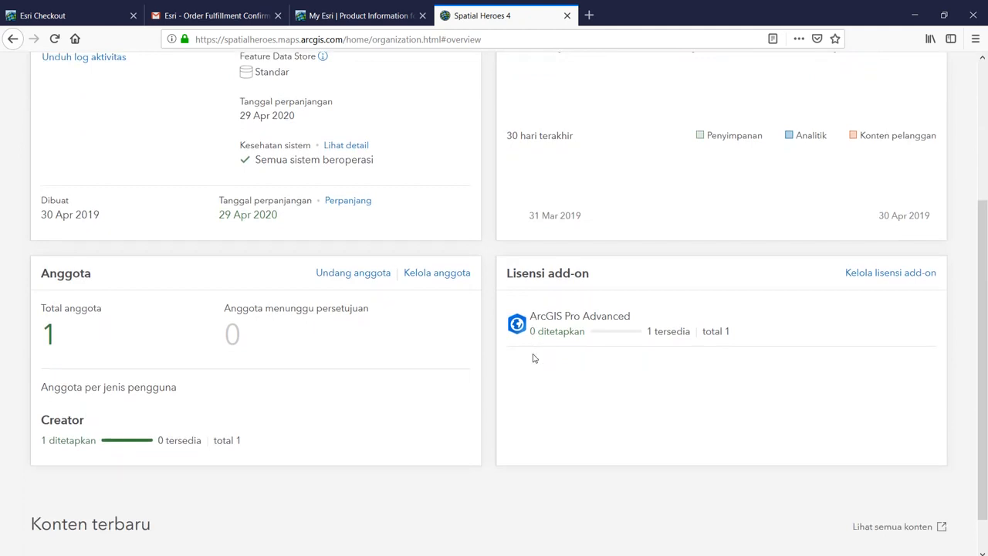
{"action": "scroll", "coordinate": [533, 359], "scroll_direction": "down", "scroll_amount": 2}
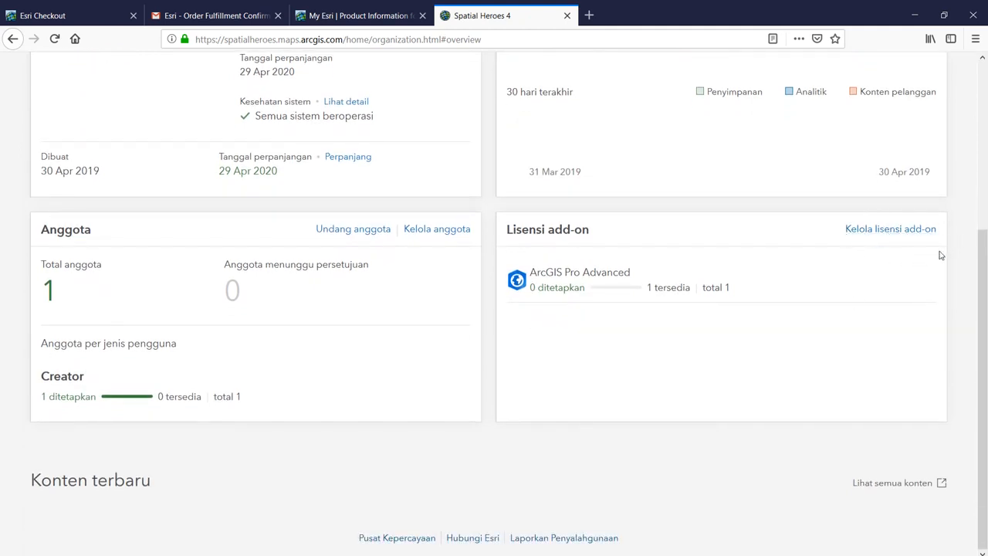
{"action": "left_click", "coordinate": [849, 229]}
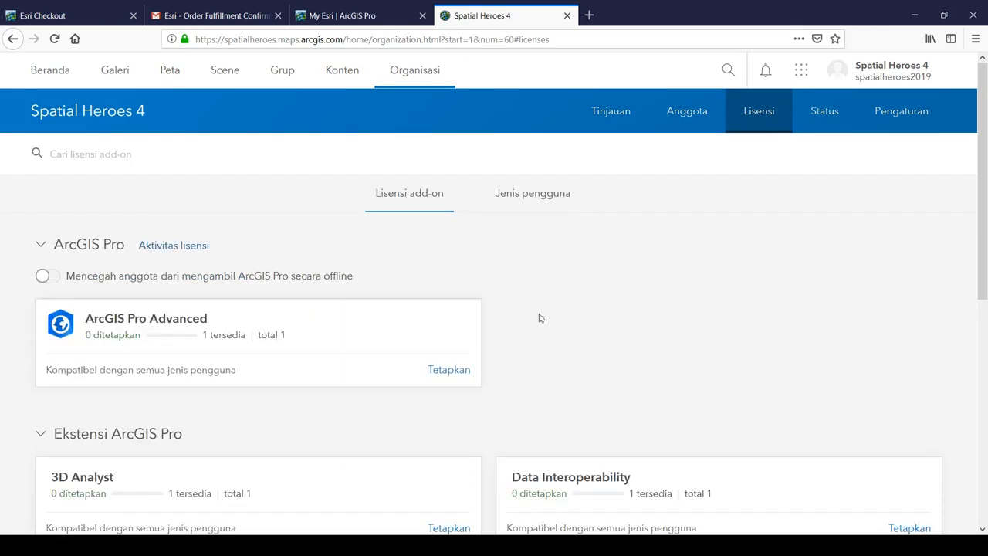
- Assign the ArcGIS Pro Advanced license to the organization's single member
{"action": "left_click", "coordinate": [456, 376]}
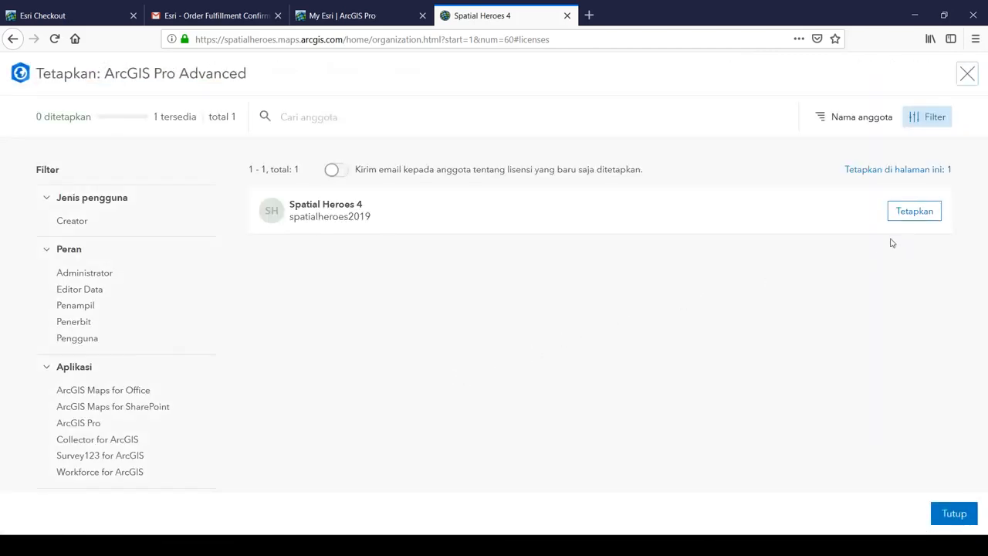
{"action": "left_click", "coordinate": [912, 219]}
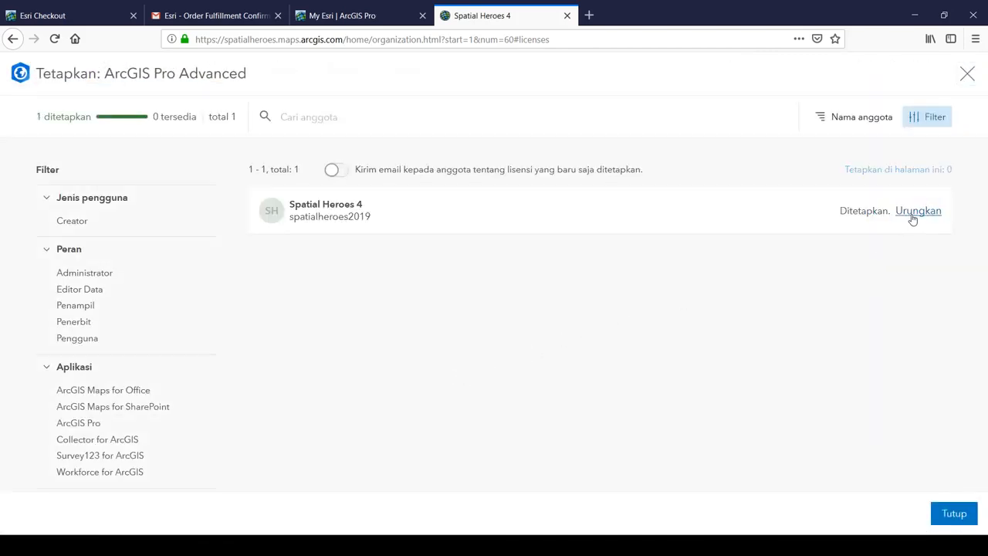
{"action": "left_click", "coordinate": [954, 514]}
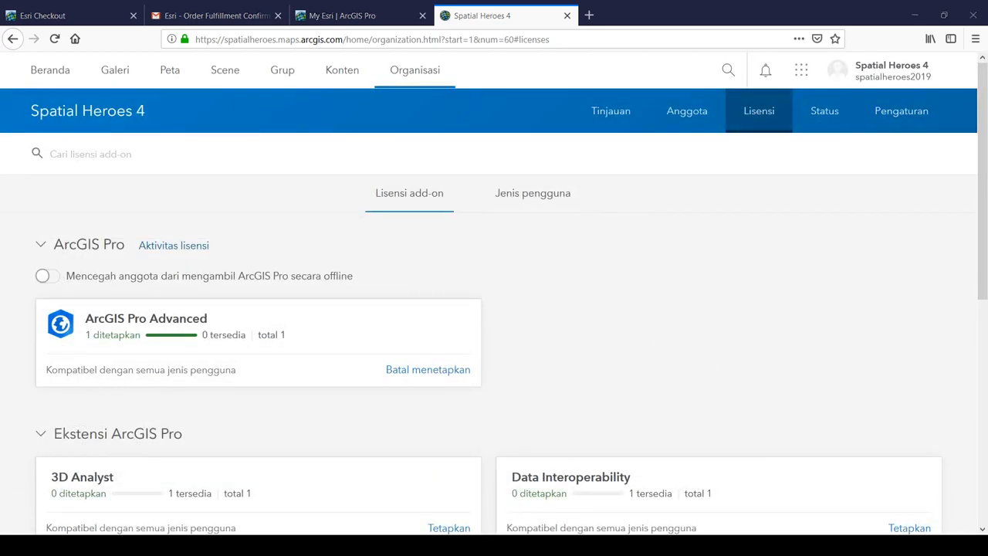
- Review the Creator user type's compatible roles, add-on licenses and included apps, then return to Lisensi add-on
{"action": "left_click", "coordinate": [533, 193]}
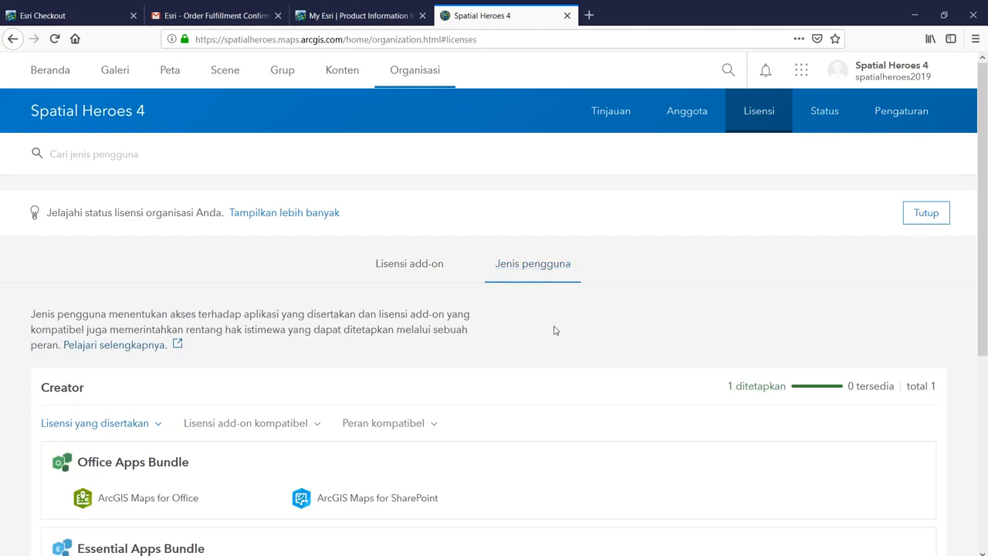
{"action": "scroll", "coordinate": [554, 332], "scroll_direction": "down", "scroll_amount": 1}
{"action": "scroll", "coordinate": [553, 332], "scroll_direction": "down", "scroll_amount": 2}
{"action": "scroll", "coordinate": [553, 332], "scroll_direction": "down", "scroll_amount": 4}
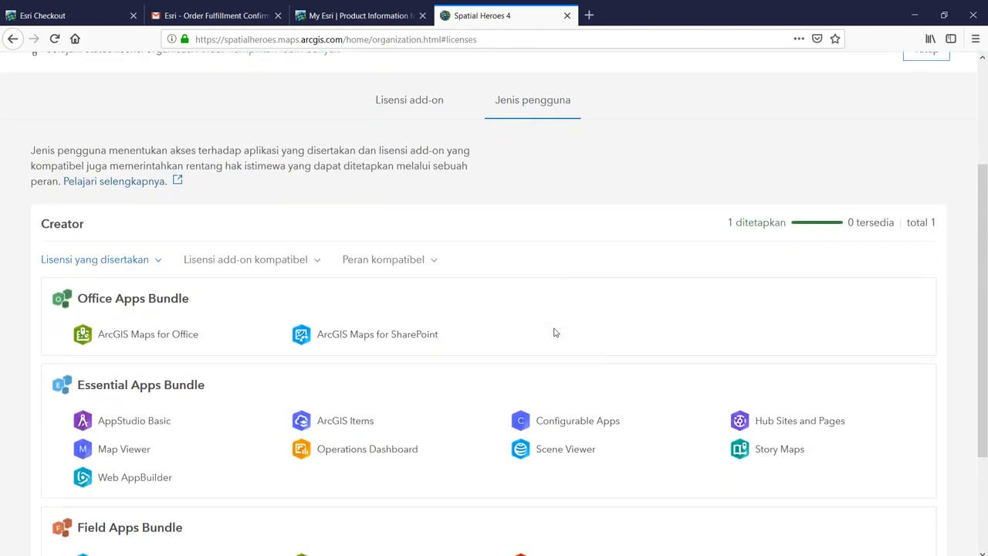
{"action": "left_click", "coordinate": [410, 114]}
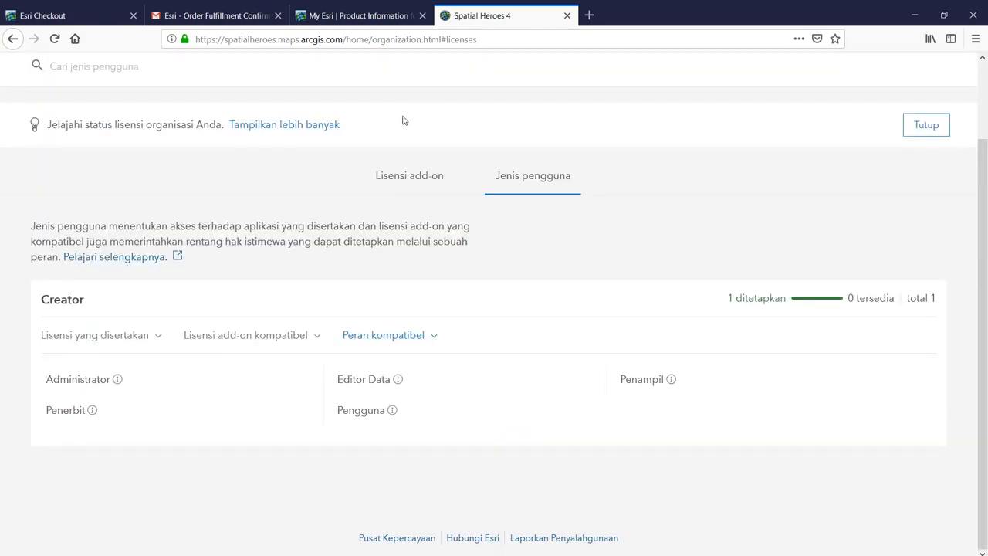
{"action": "left_click", "coordinate": [278, 344]}
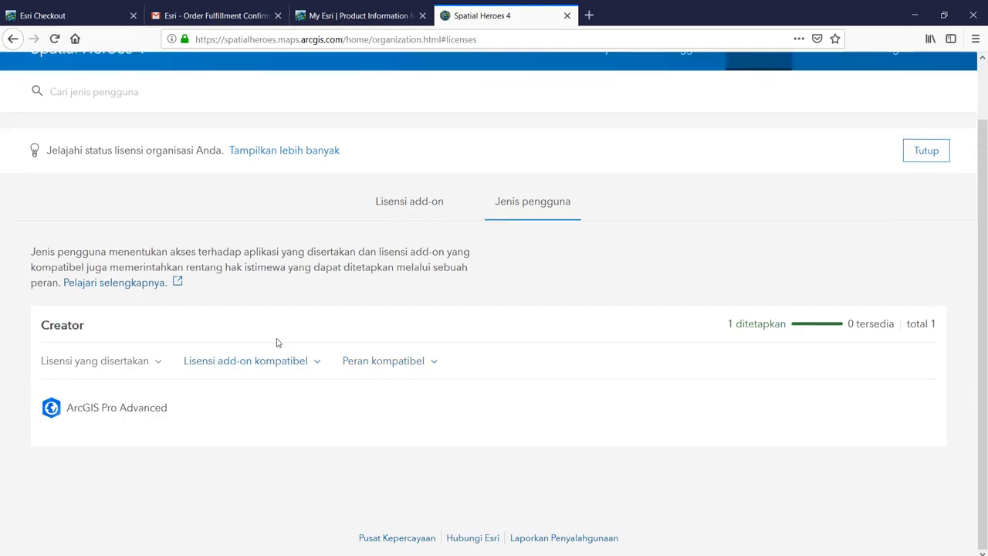
{"action": "left_click", "coordinate": [111, 366]}
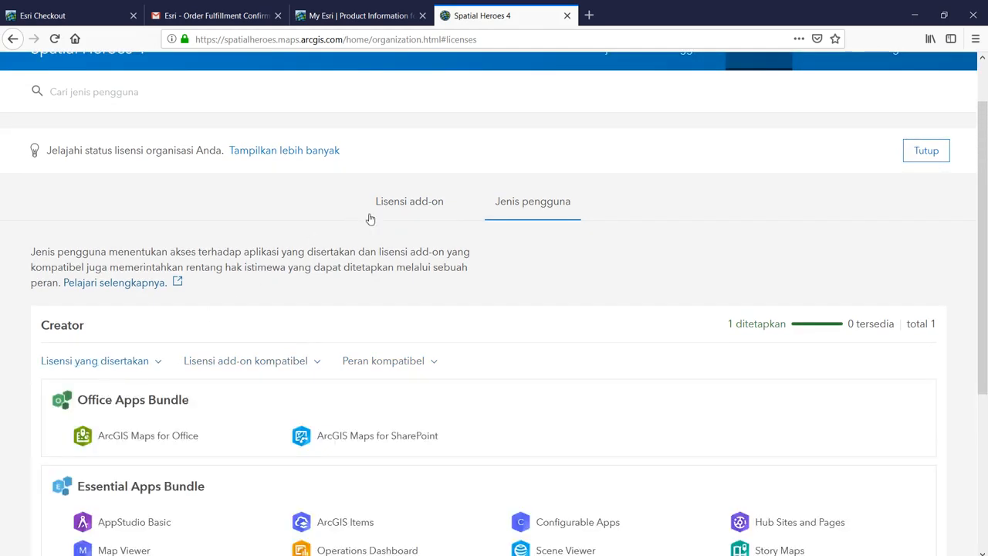
{"action": "left_click", "coordinate": [406, 203]}
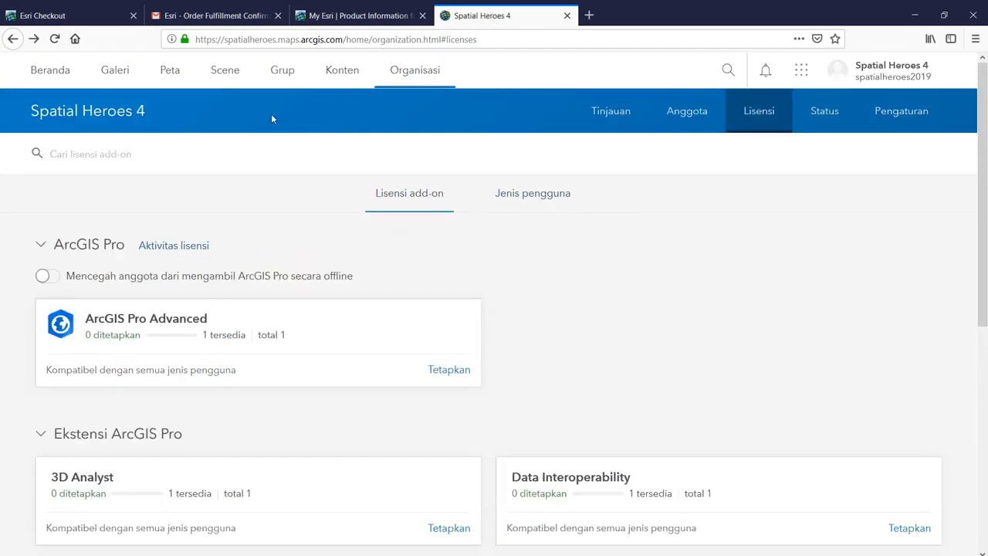
- Open a new Map Viewer map of Indonesia, browse Peta Dasar and Analisis, then return to My Esri
{"action": "left_click", "coordinate": [175, 81]}
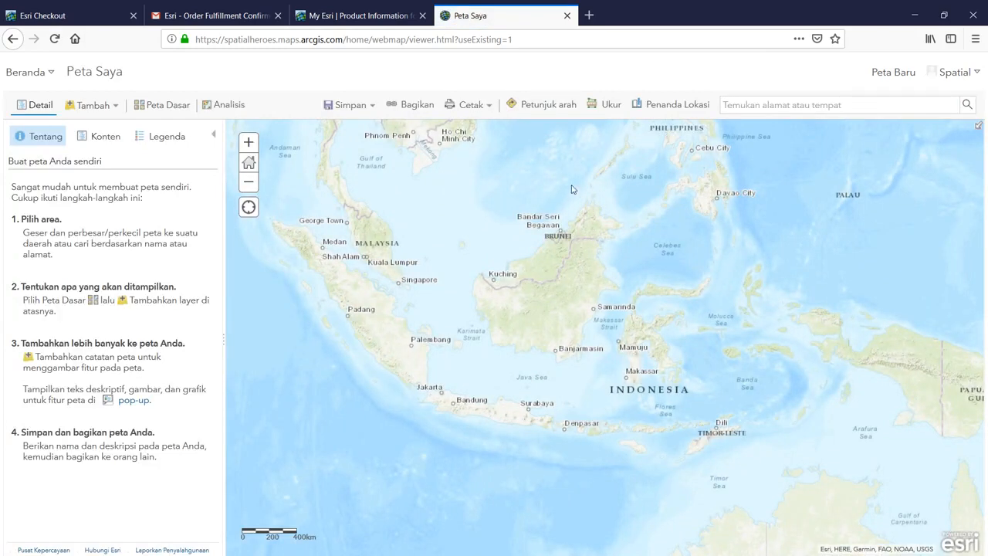
{"action": "left_click", "coordinate": [214, 137]}
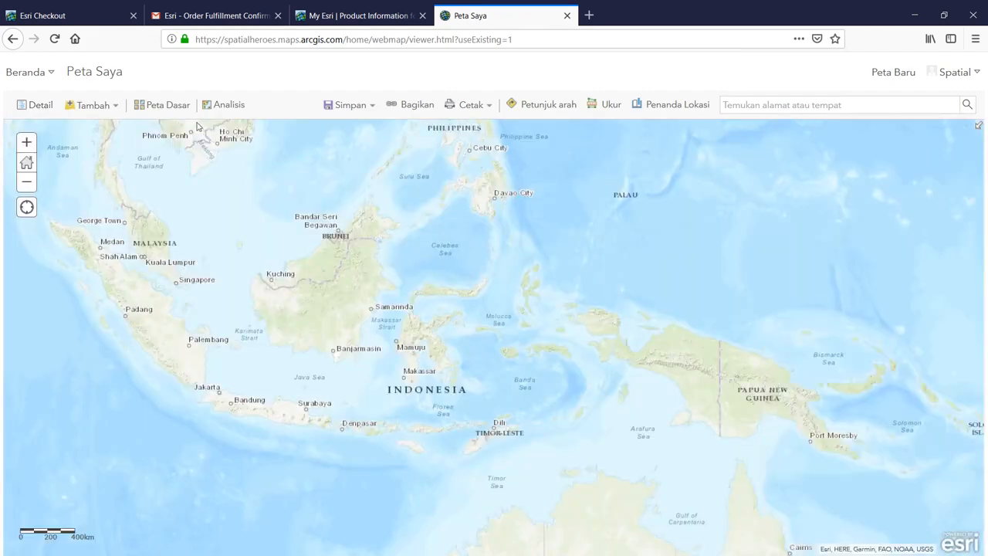
{"action": "left_click", "coordinate": [173, 109]}
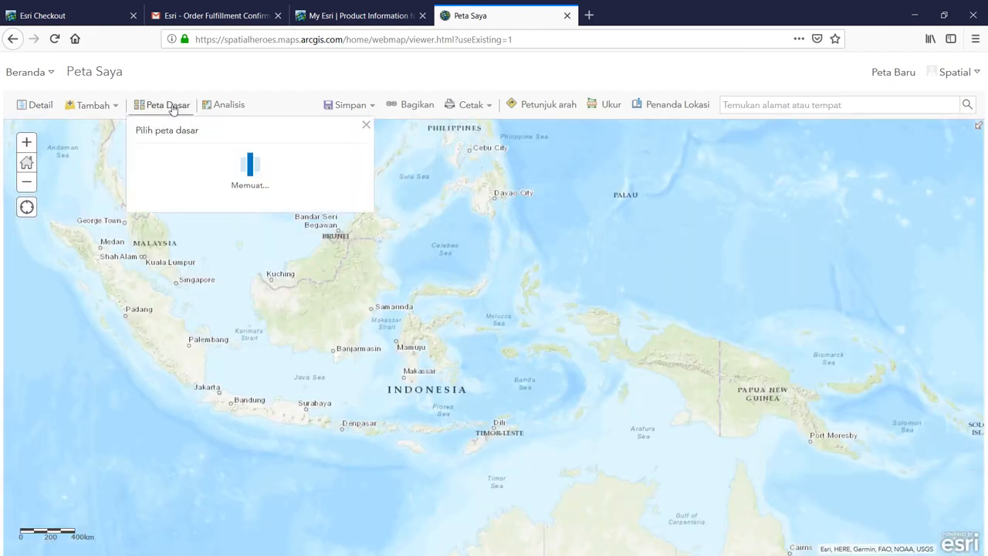
{"action": "left_click", "coordinate": [210, 113]}
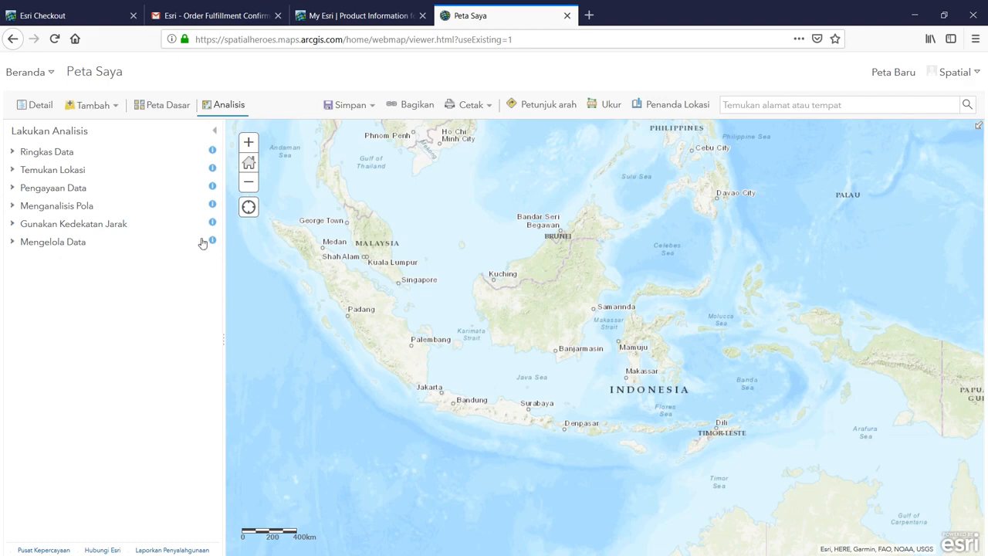
{"action": "left_click", "coordinate": [207, 112]}
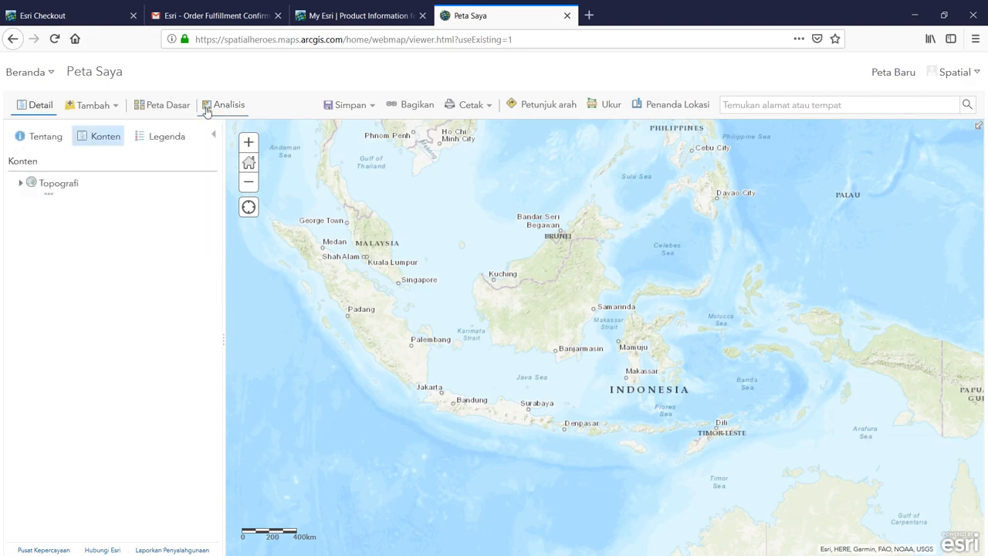
{"action": "left_click", "coordinate": [214, 136]}
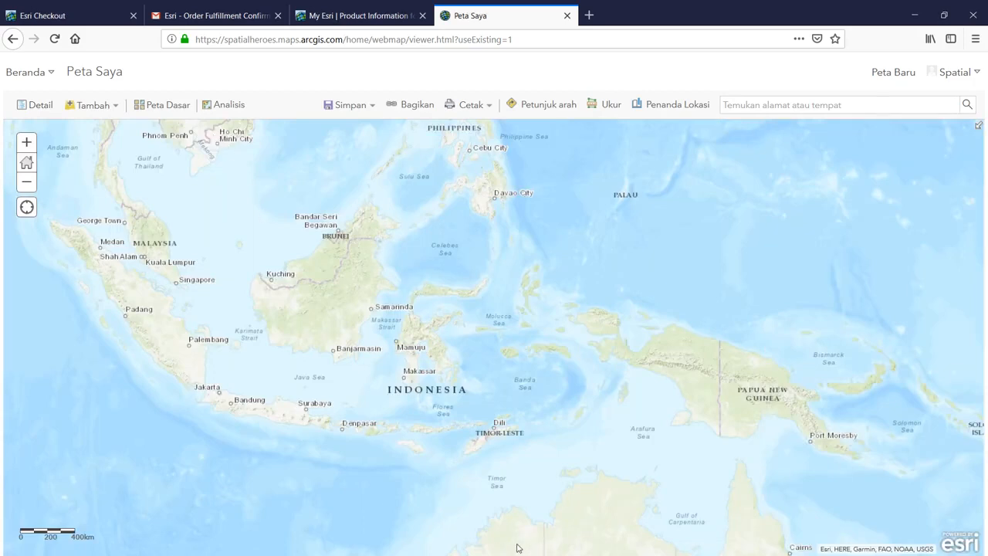
{"action": "left_click", "coordinate": [392, 11]}
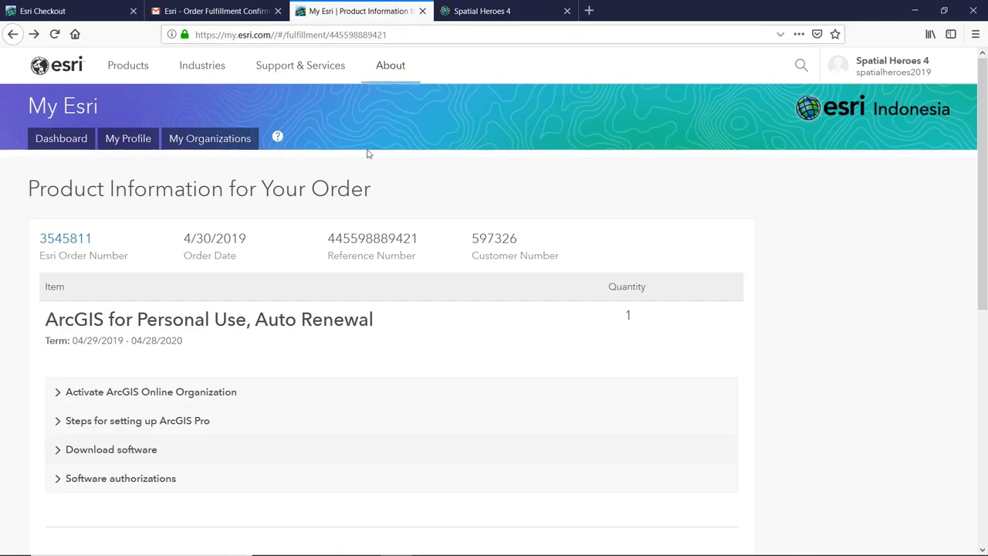
- Go to the My Esri download page and view the ArcGIS Desktop 10.7 downloads
{"action": "left_click", "coordinate": [171, 449]}
{"action": "scroll", "coordinate": [228, 412], "scroll_direction": "down", "scroll_amount": 4}
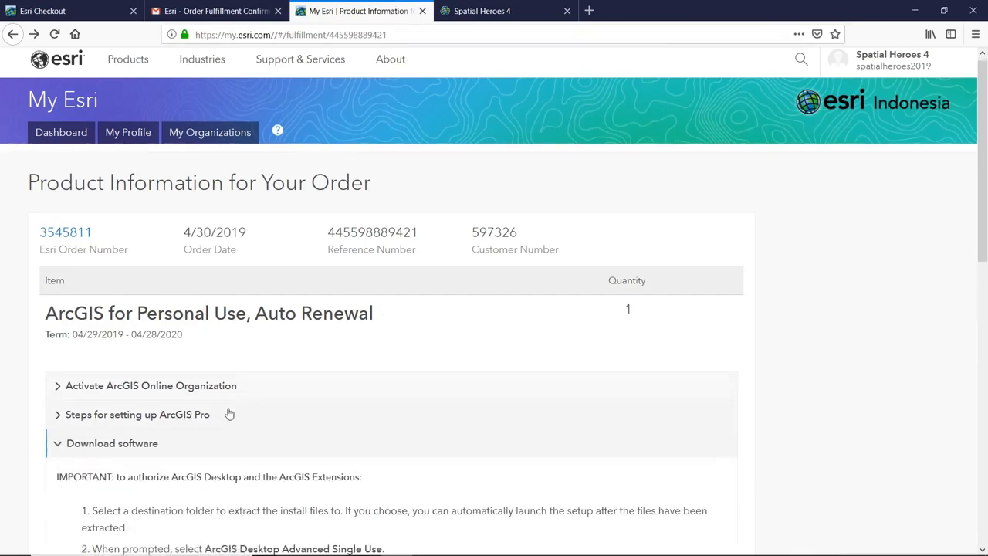
{"action": "left_click", "coordinate": [638, 381]}
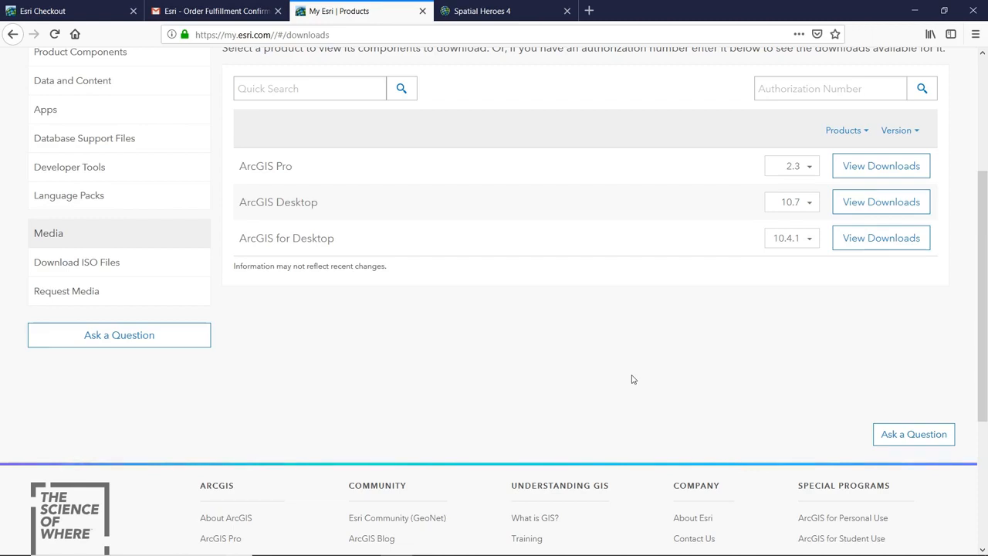
{"action": "left_click", "coordinate": [852, 208]}
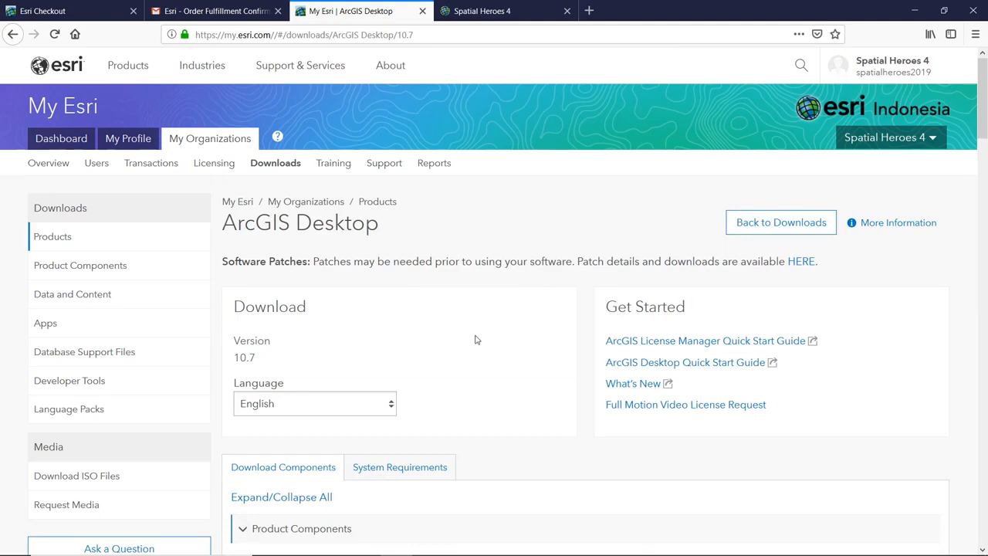
- Download the 1,013.77 MB ArcGIS Desktop 10.7 installer and save it to disk
{"action": "scroll", "coordinate": [476, 339], "scroll_direction": "down", "scroll_amount": 5}
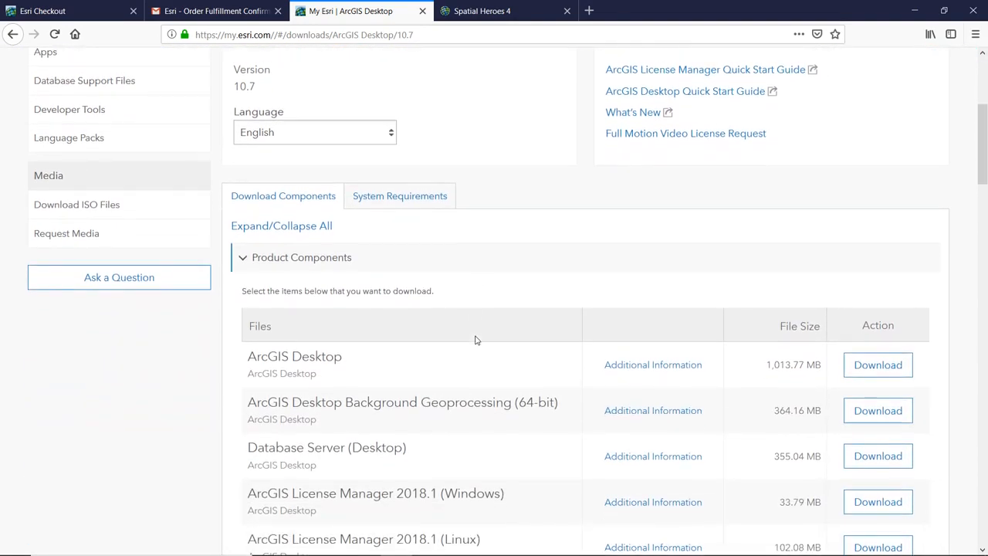
{"action": "scroll", "coordinate": [476, 339], "scroll_direction": "down", "scroll_amount": 3}
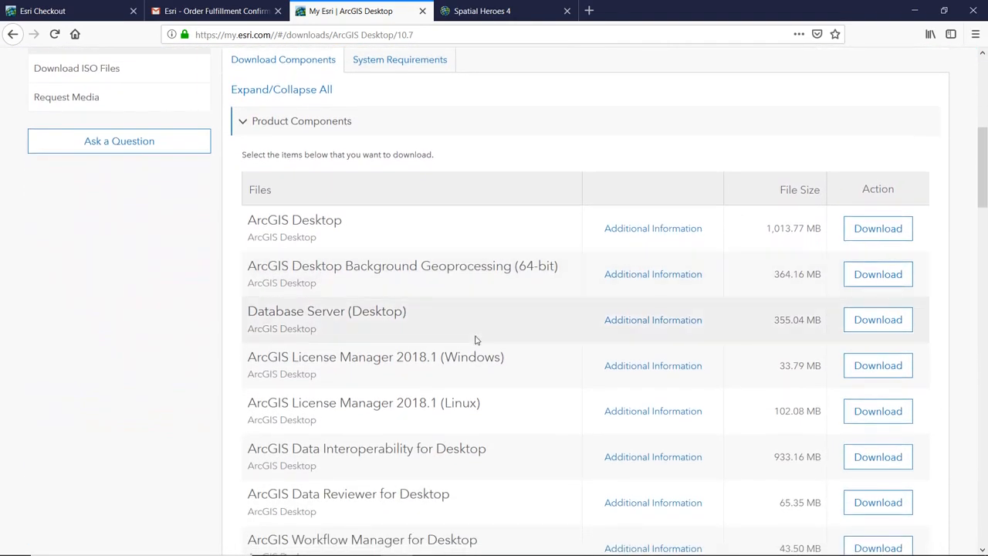
{"action": "scroll", "coordinate": [476, 340], "scroll_direction": "down", "scroll_amount": 2}
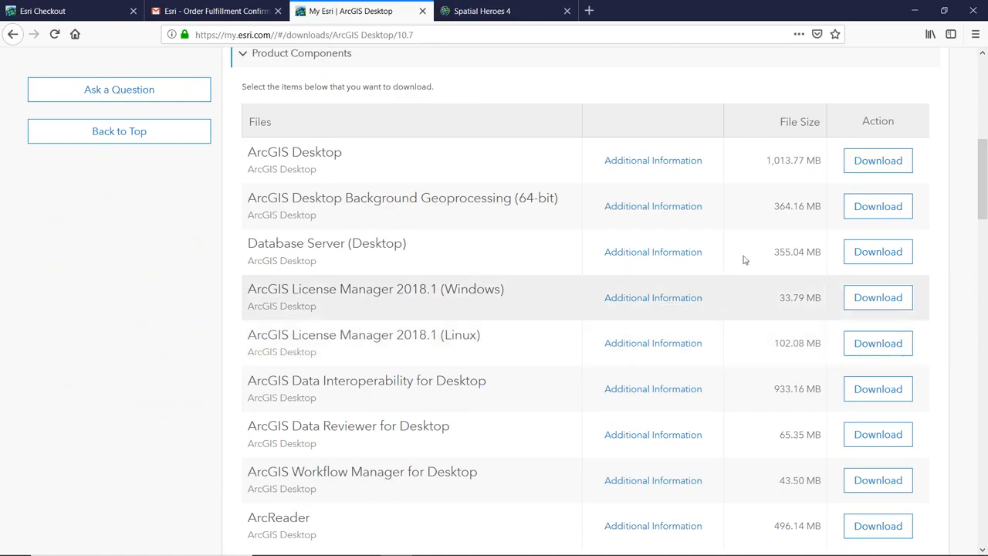
{"action": "left_click", "coordinate": [863, 162]}
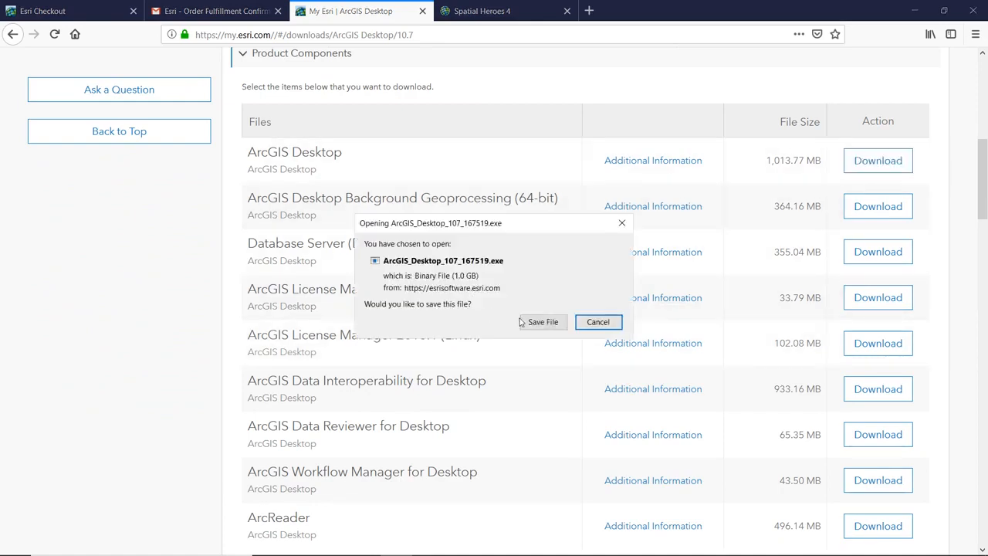
{"action": "left_click", "coordinate": [533, 322]}
{"action": "scroll", "coordinate": [533, 322], "scroll_direction": "down", "scroll_amount": 2}
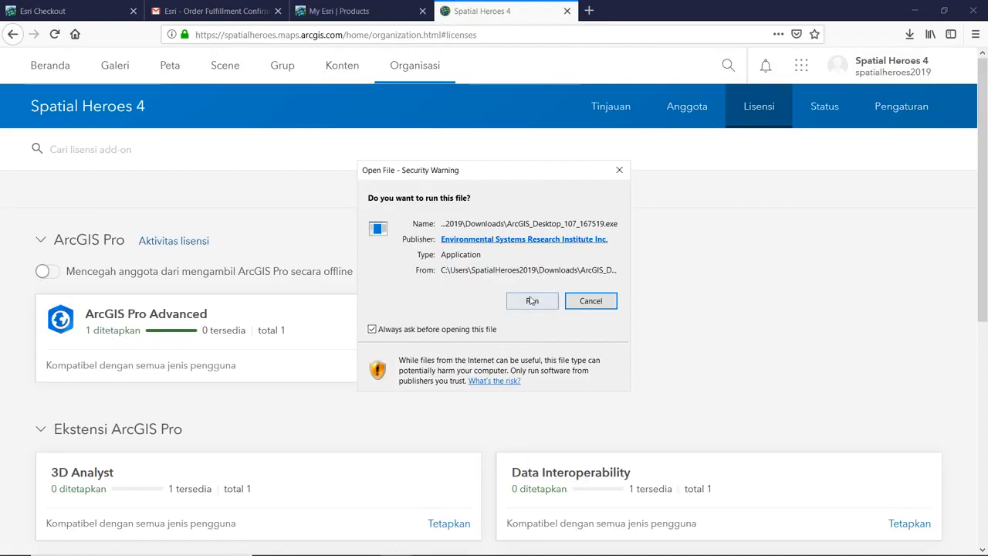
- Run the downloaded installer, extract its files to the default folder, and launch setup
{"action": "key", "text": "Return"}
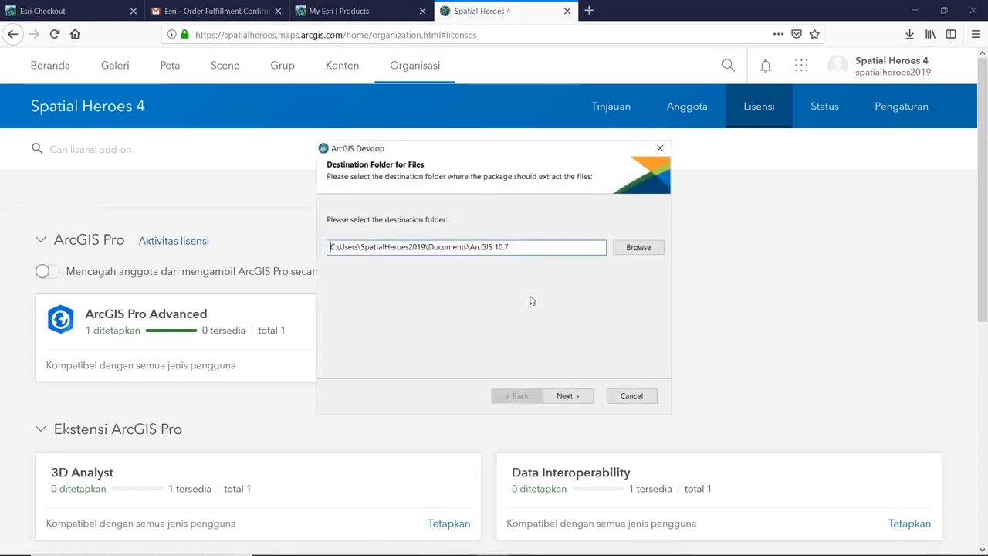
{"action": "left_click", "coordinate": [569, 395]}
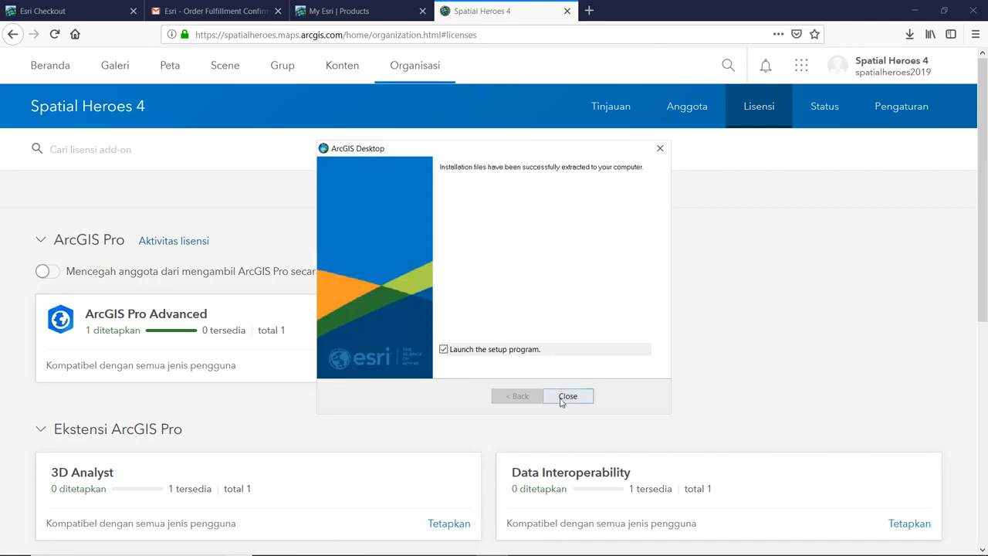
{"action": "left_click", "coordinate": [568, 396]}
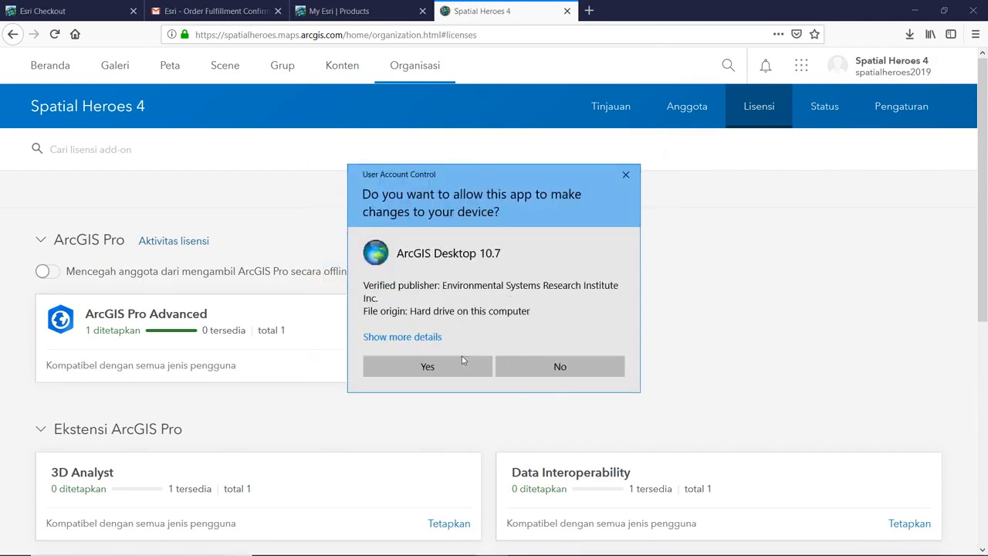
{"action": "left_click", "coordinate": [463, 366]}
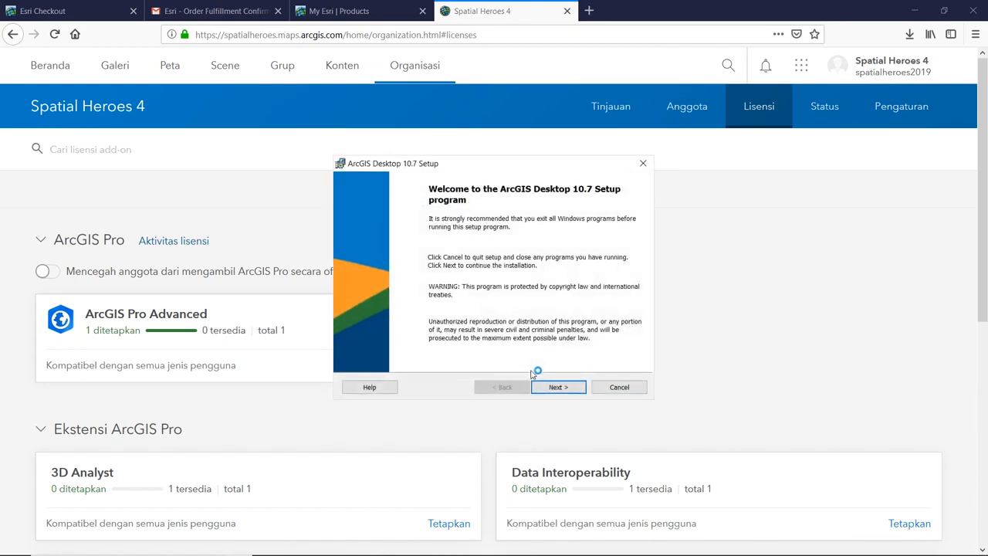
- Accept the agreement and install ArcGIS Desktop 10.7 as Complete with default install and Python folders
{"action": "left_click", "coordinate": [553, 387]}
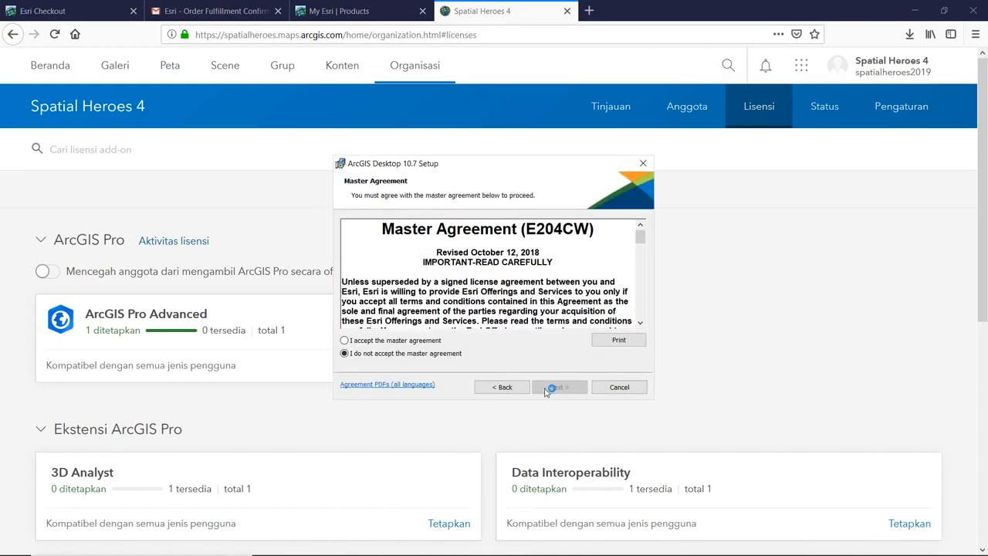
{"action": "left_click", "coordinate": [437, 343]}
{"action": "left_click", "coordinate": [555, 390]}
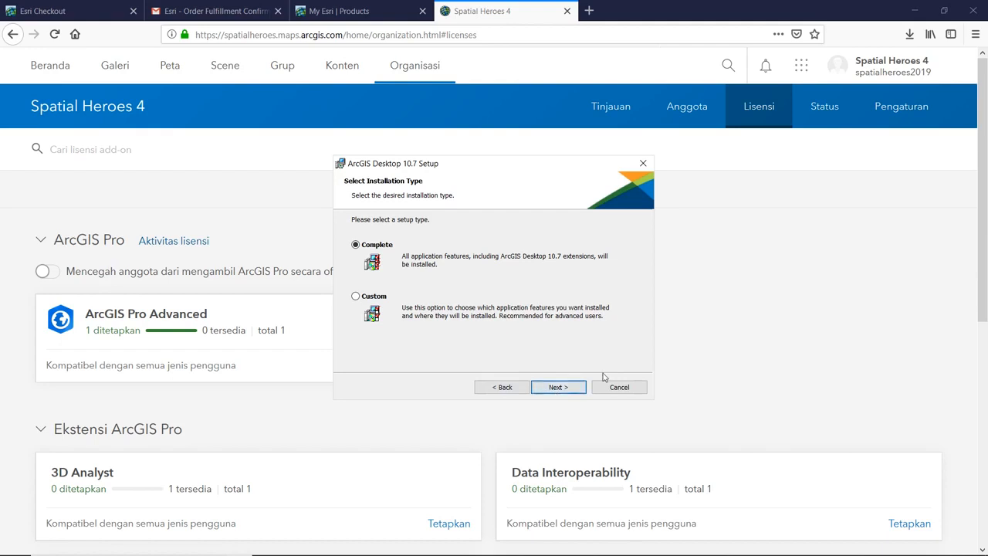
{"action": "left_click", "coordinate": [559, 387]}
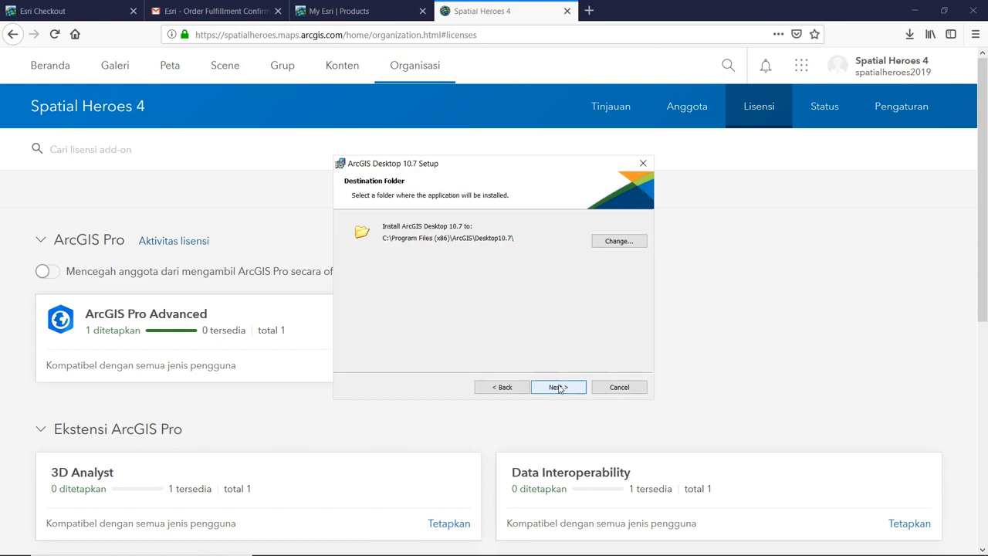
{"action": "left_click", "coordinate": [560, 389]}
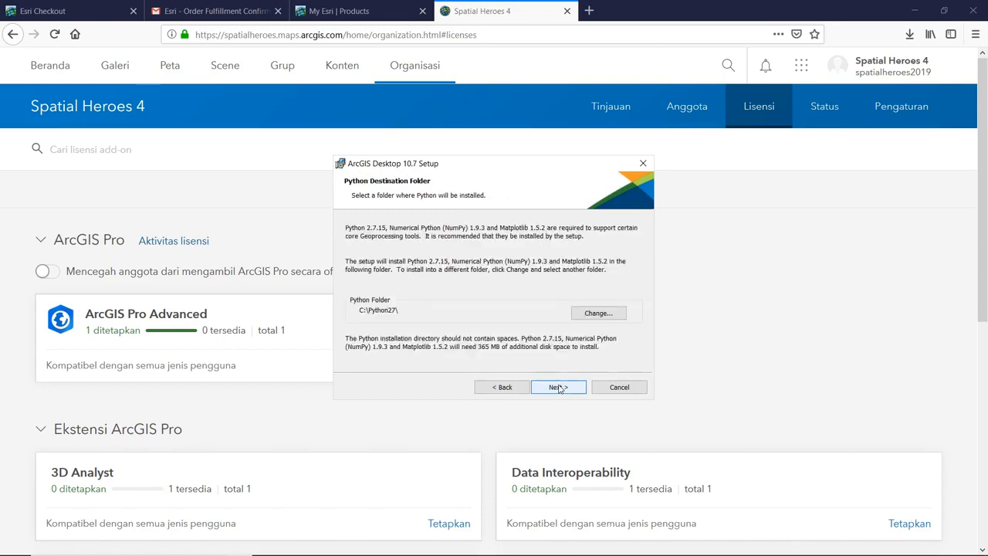
{"action": "left_click", "coordinate": [560, 388]}
{"action": "left_click", "coordinate": [560, 388]}
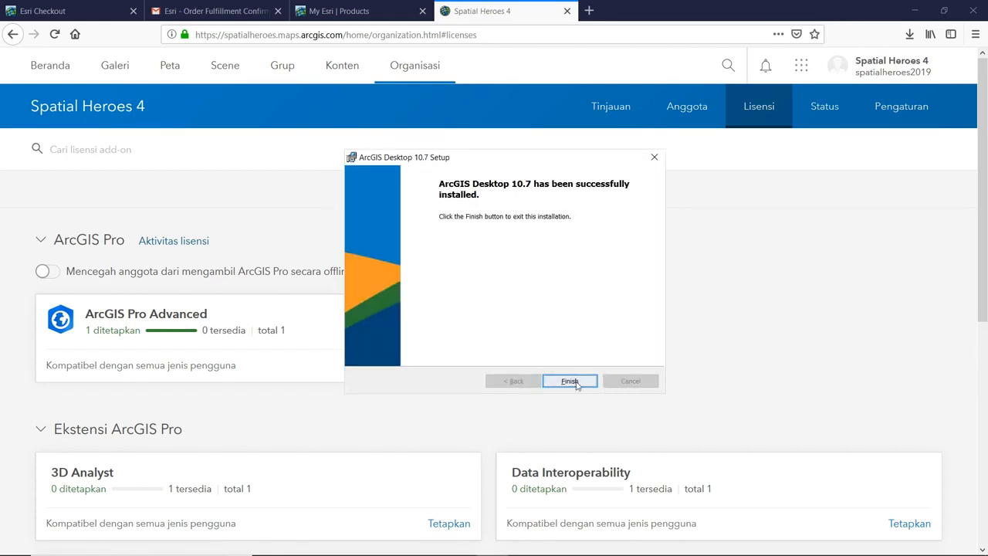
{"action": "left_click", "coordinate": [576, 383]}
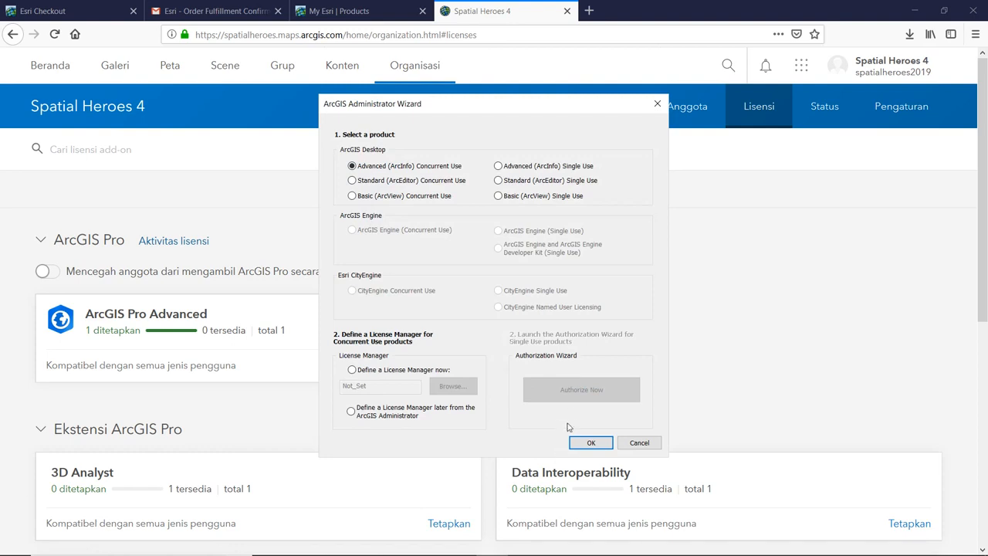
- Select Advanced (ArcInfo) Single Use and authorize online via the Internet up to the authorization-number prompt
{"action": "left_click", "coordinate": [513, 171]}
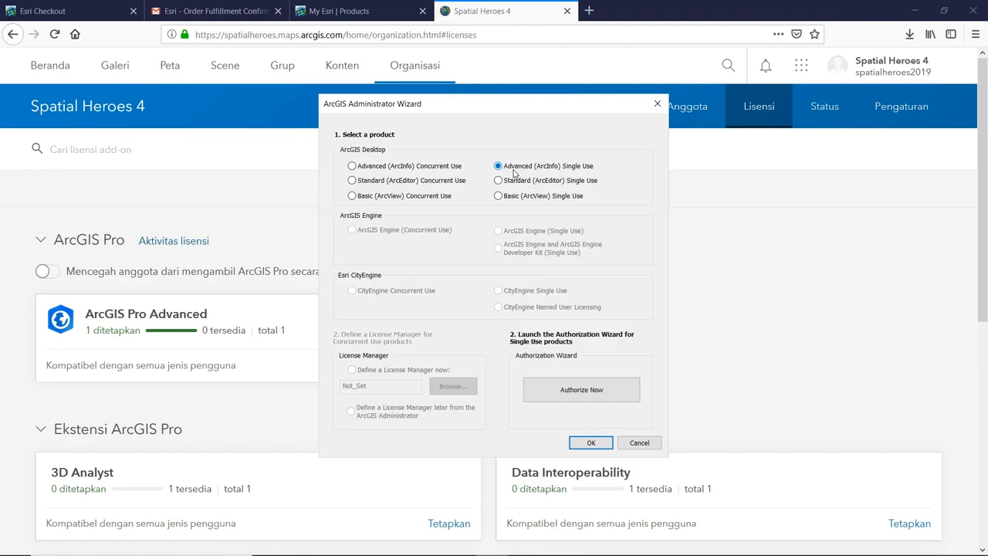
{"action": "left_click", "coordinate": [581, 390]}
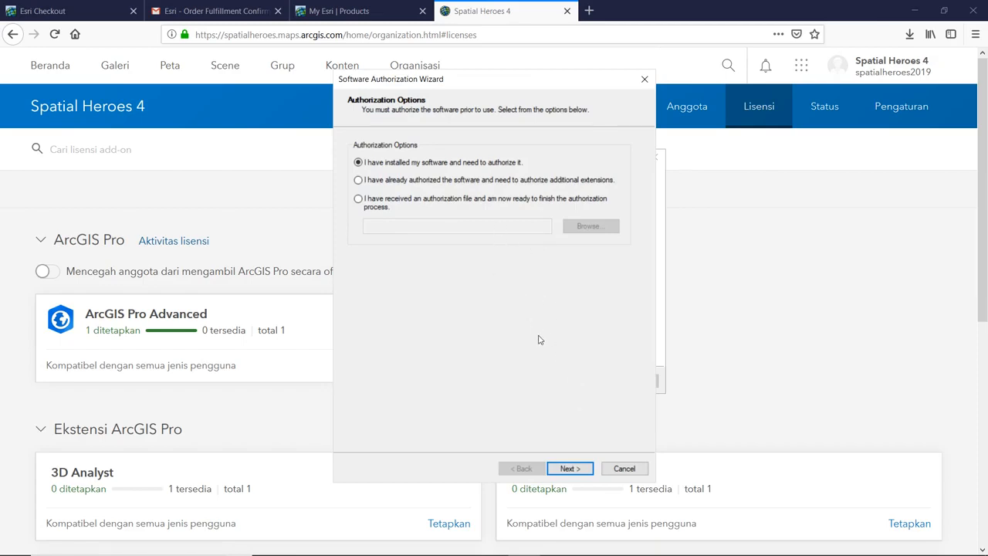
{"action": "left_click", "coordinate": [568, 469]}
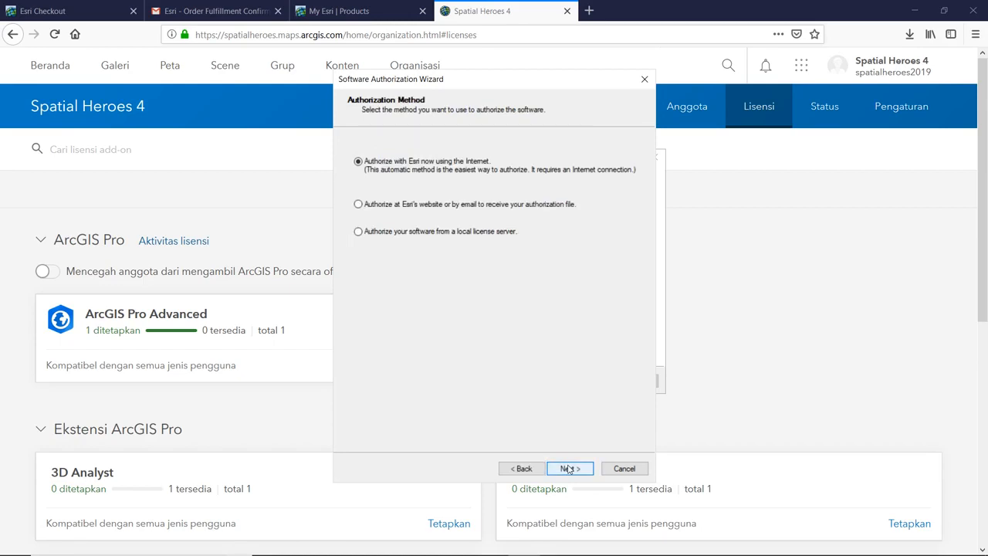
{"action": "left_click", "coordinate": [569, 468]}
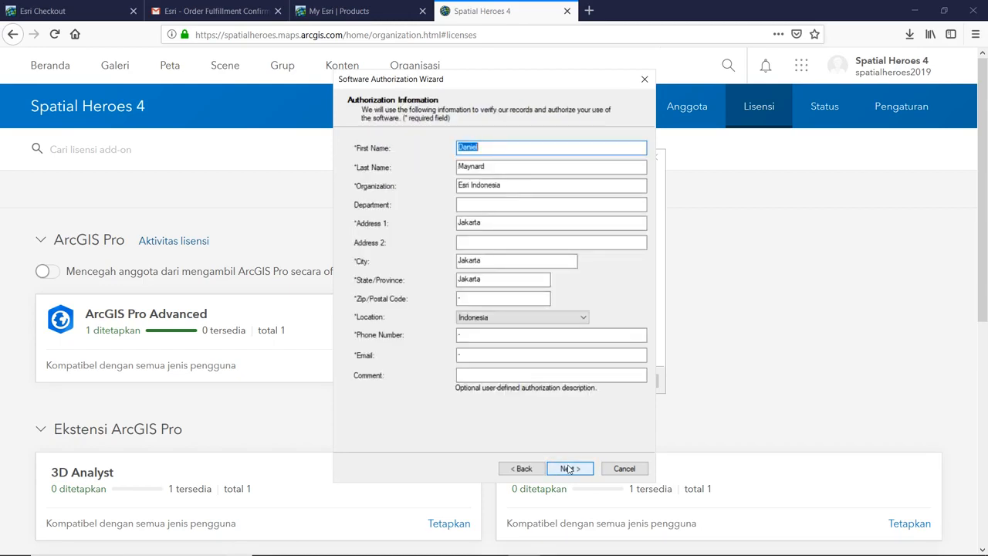
{"action": "left_click", "coordinate": [568, 469]}
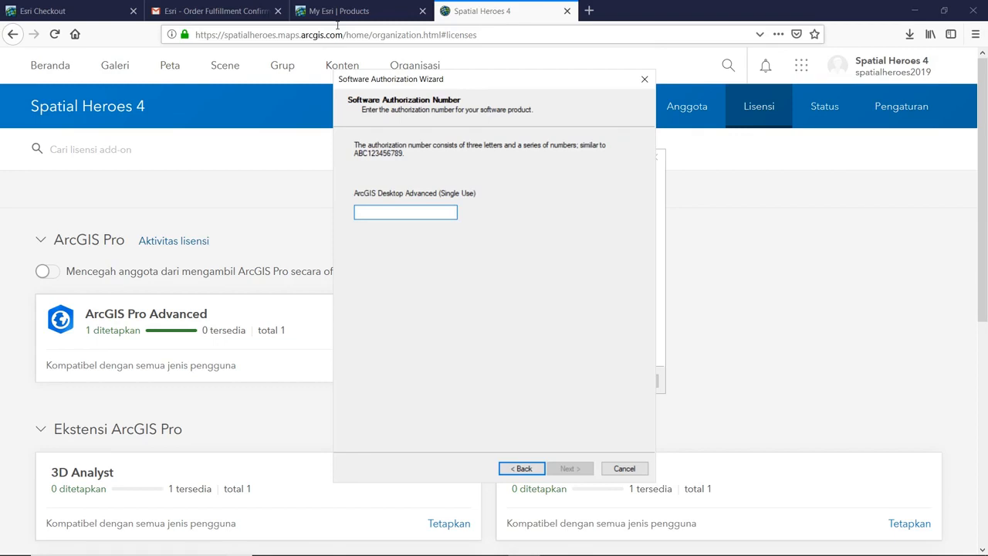
{"action": "left_click", "coordinate": [338, 11]}
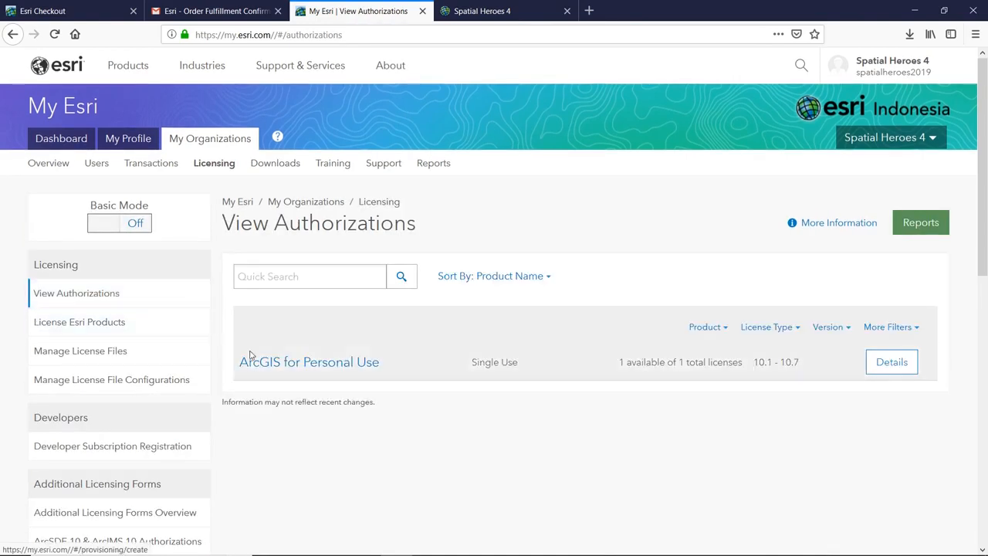
- Copy the ArcGIS for Personal Use authorization number from its Licensing and Authorizations list
{"action": "left_click", "coordinate": [265, 364]}
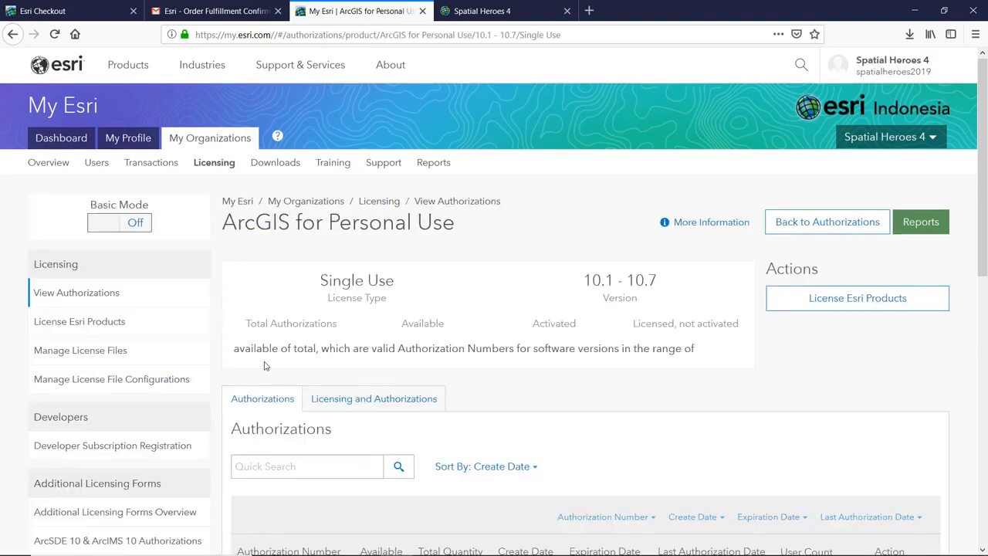
{"action": "scroll", "coordinate": [276, 361], "scroll_direction": "down", "scroll_amount": 1}
{"action": "scroll", "coordinate": [276, 361], "scroll_direction": "down", "scroll_amount": 3}
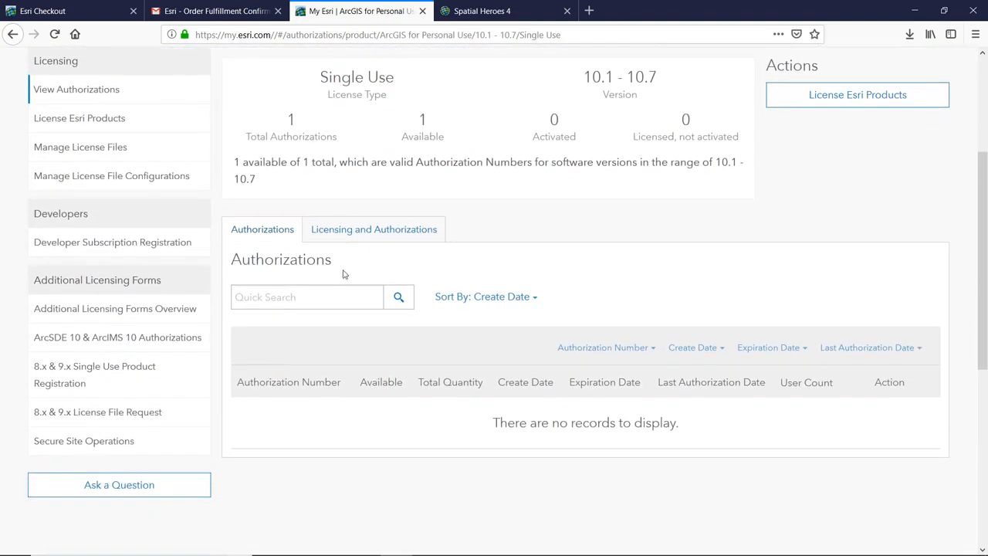
{"action": "left_click", "coordinate": [365, 233]}
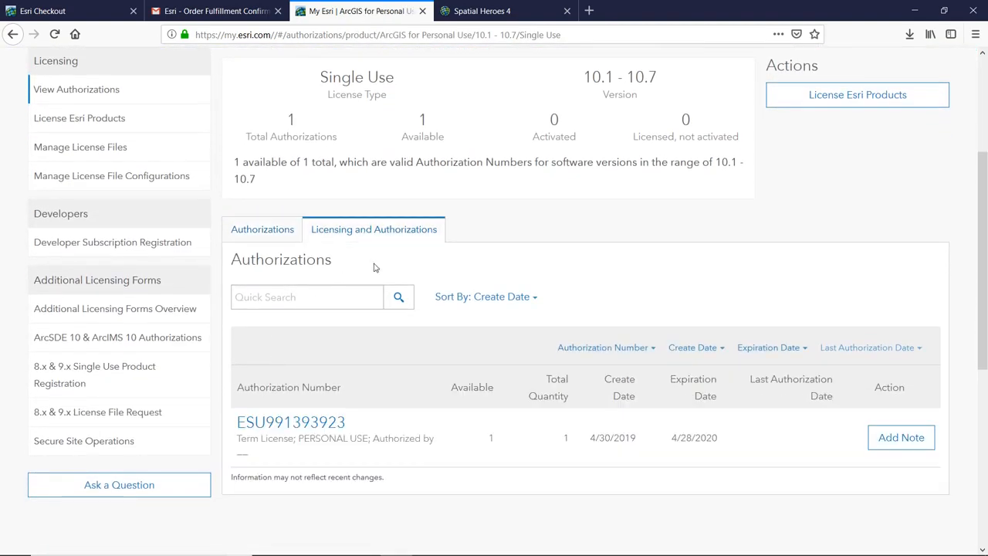
{"action": "left_click_drag", "start_coordinate": [351, 425], "coordinate": [234, 424]}
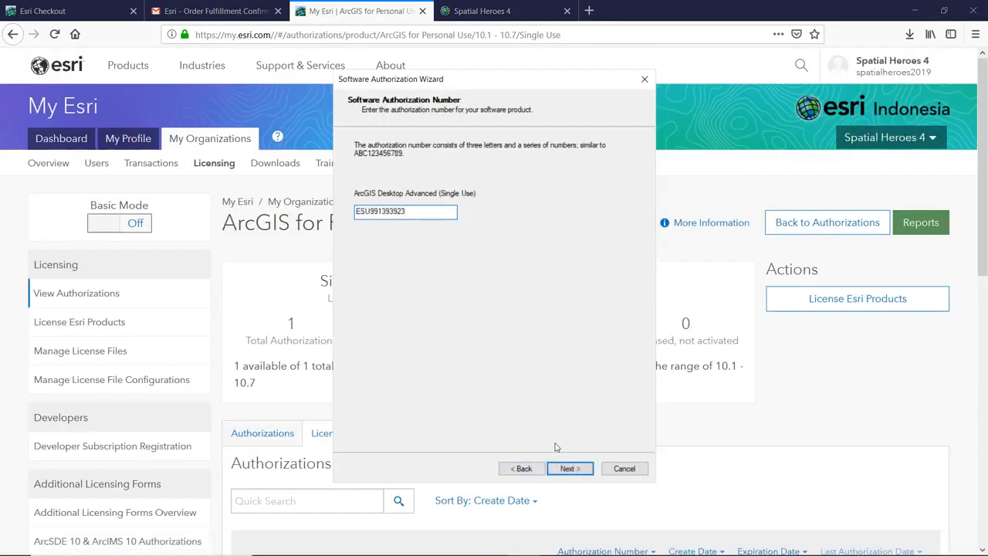
- Submit the authorization number, skip all extensions, and complete the Desktop Advanced authorization
{"action": "left_click", "coordinate": [567, 468]}
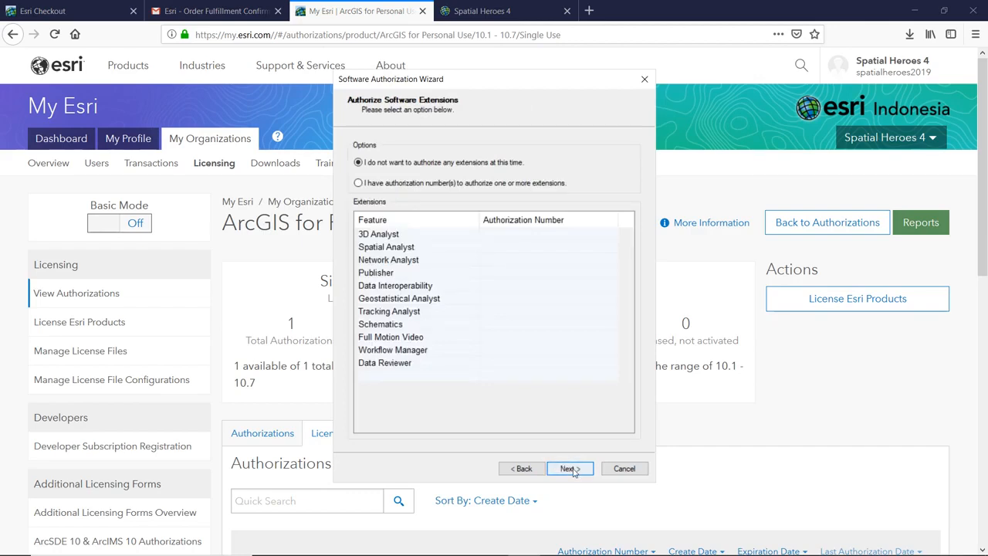
{"action": "left_click", "coordinate": [570, 469]}
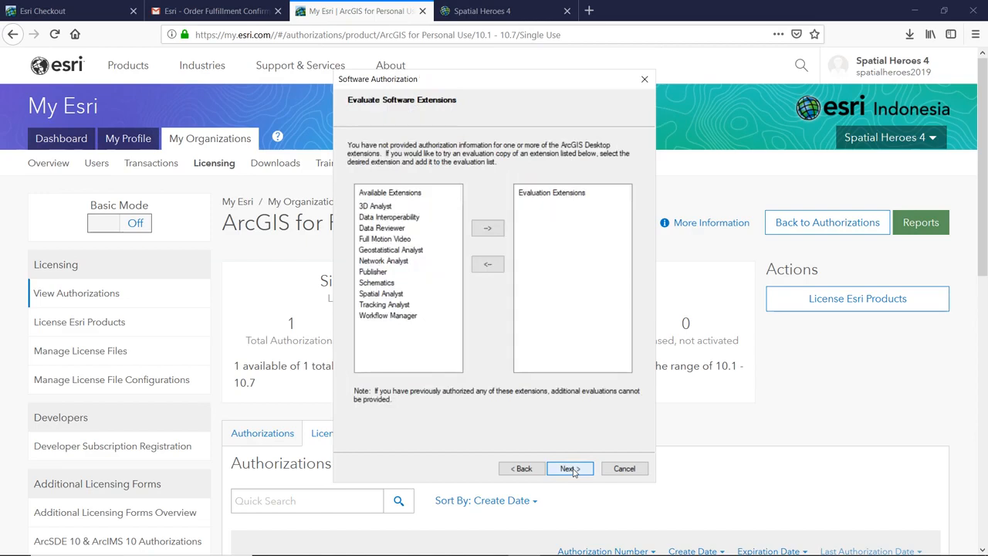
{"action": "left_click", "coordinate": [572, 468]}
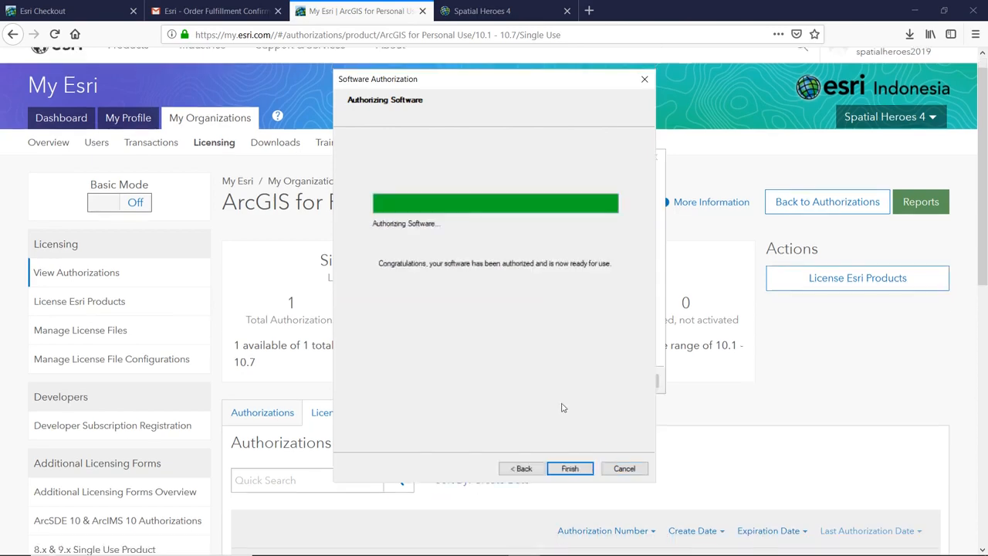
{"action": "left_click", "coordinate": [572, 468]}
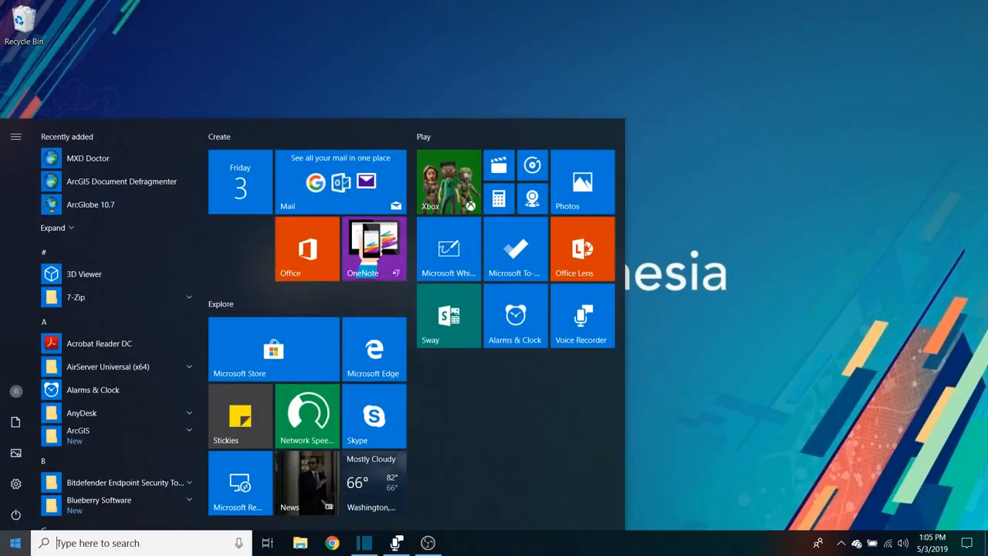
- Open ArcGIS Administrator via 'admin' search, verify Desktop is Advanced (ArcInfo) Single Use, and close it
{"action": "type", "text": "admin"}
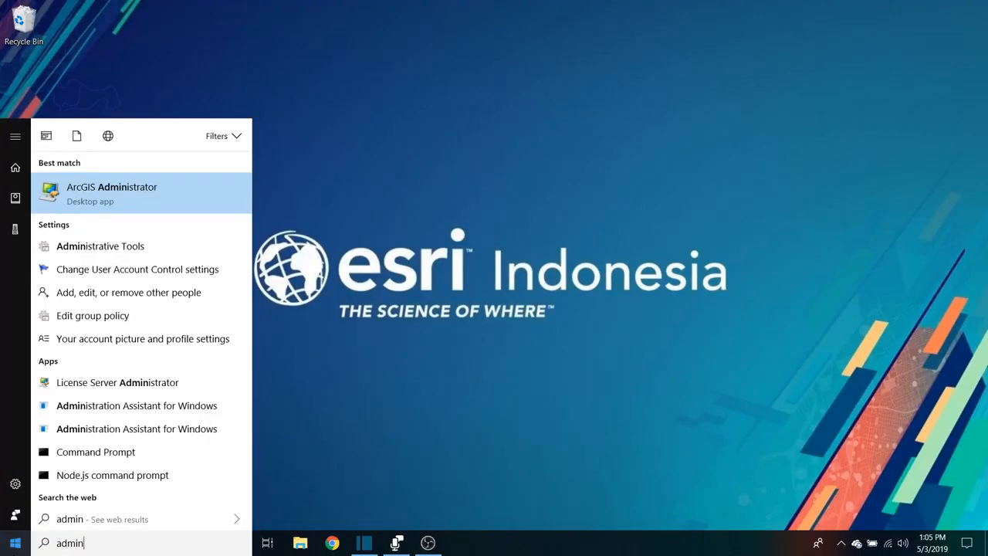
{"action": "key", "text": "Return"}
{"action": "left_click", "coordinate": [375, 362]}
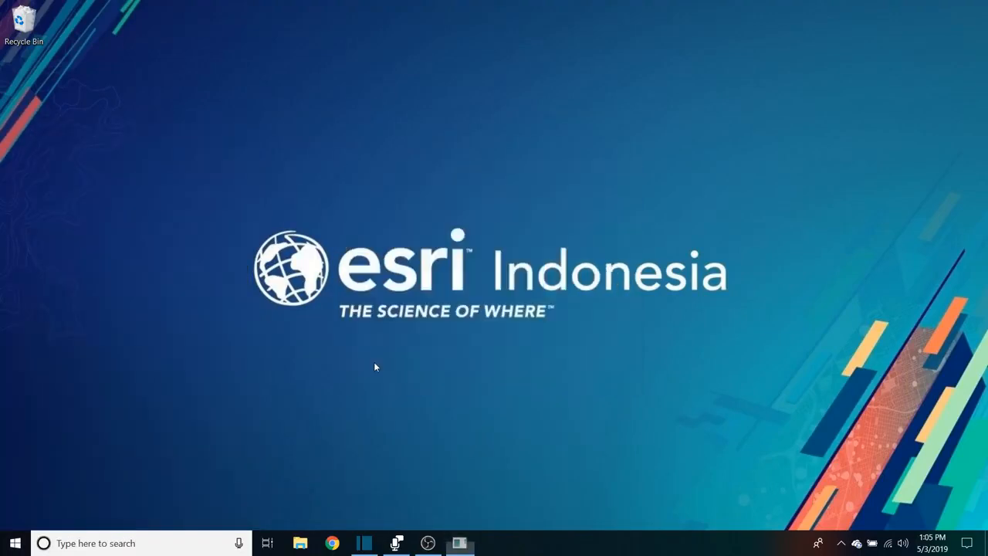
{"action": "left_click", "coordinate": [343, 142]}
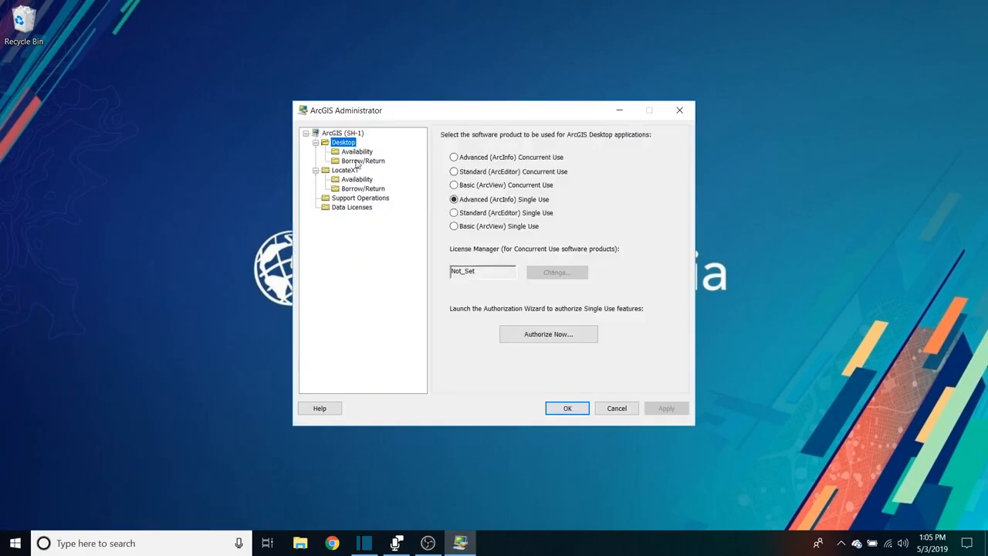
{"action": "left_click", "coordinate": [564, 408]}
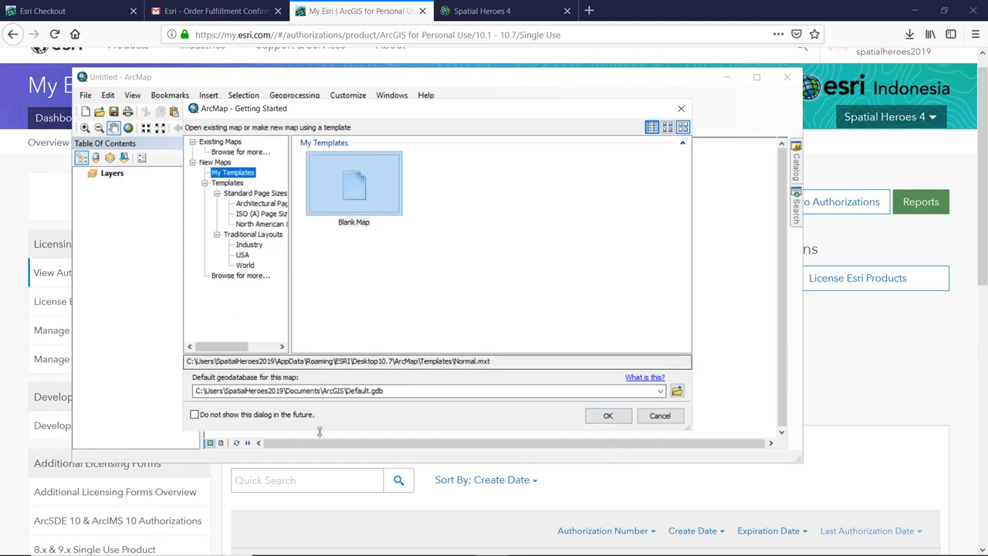
- Open a Blank Map from Getting Started and maximize the ArcMap window
{"action": "left_click", "coordinate": [606, 416]}
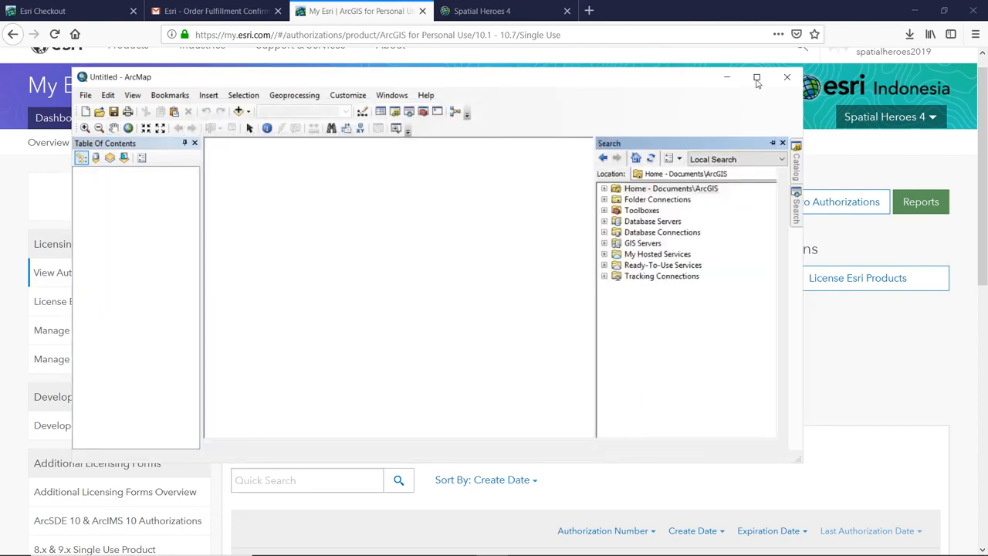
{"action": "left_click", "coordinate": [757, 77]}
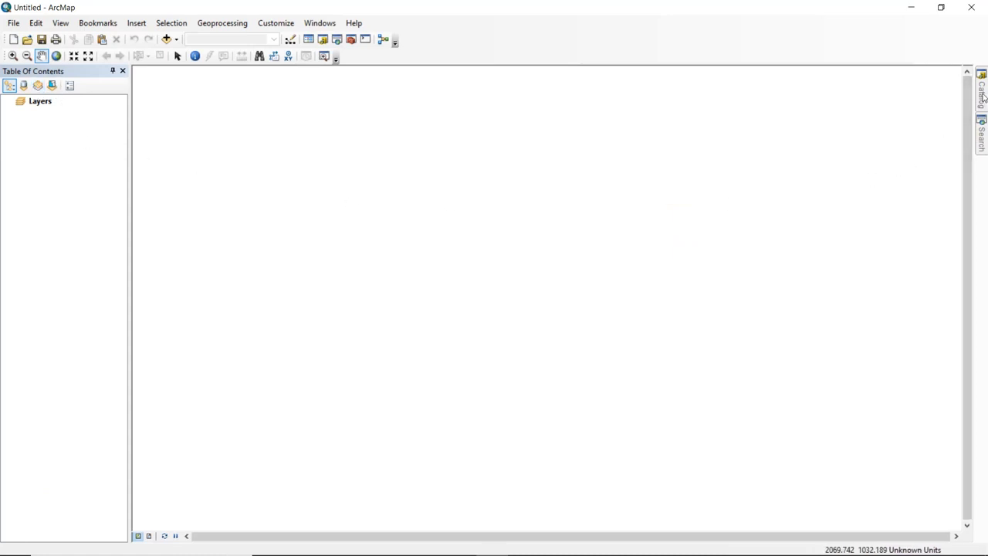
{"action": "mouse_move", "coordinate": [983, 94]}
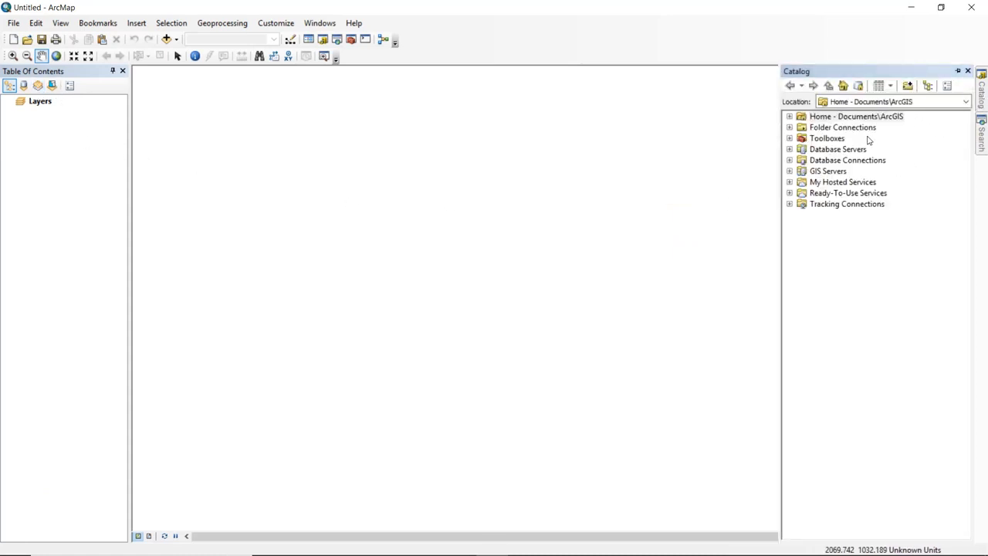
{"action": "mouse_move", "coordinate": [985, 153]}
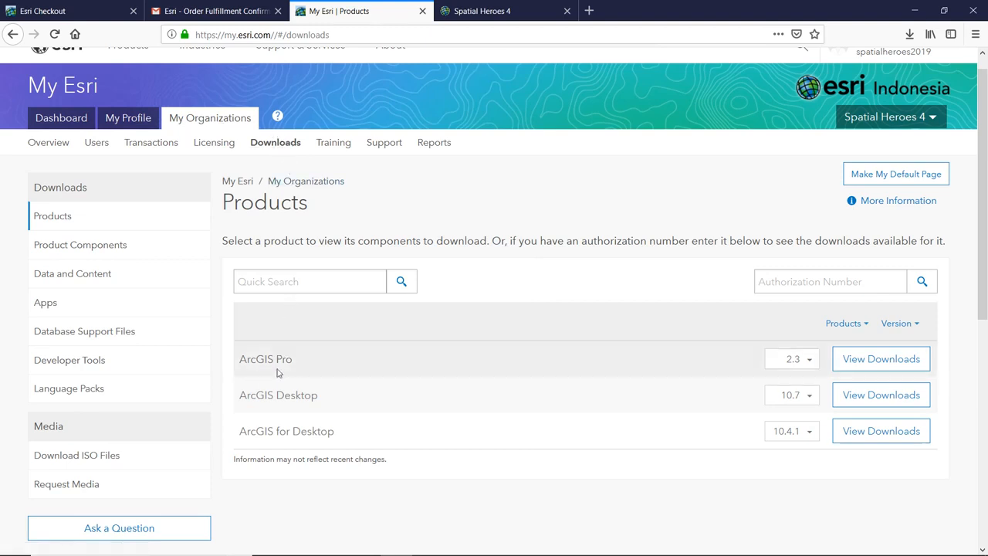
- Download and save the 1.21 GB ArcGIS Pro 2.3 installer, then run it
{"action": "left_click", "coordinate": [851, 360]}
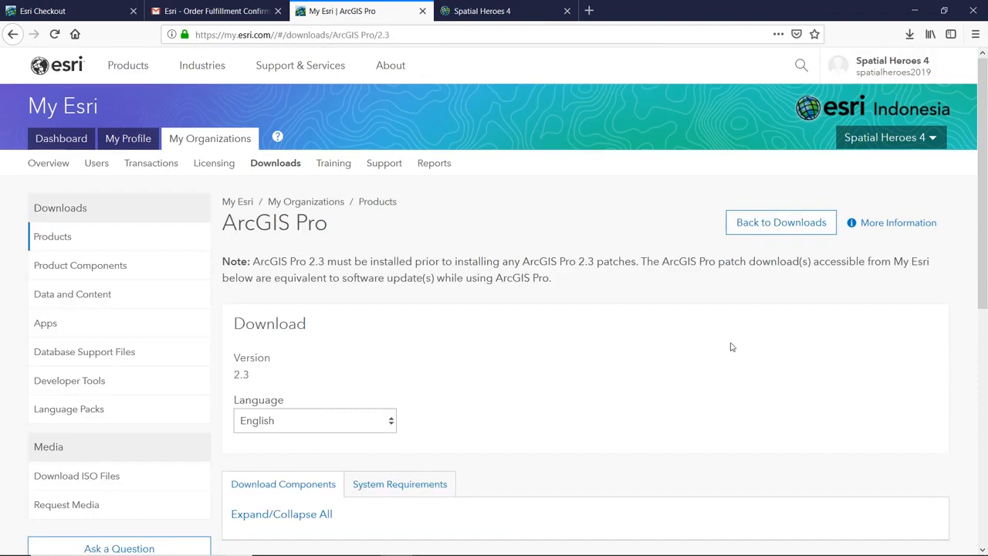
{"action": "scroll", "coordinate": [673, 362], "scroll_direction": "down", "scroll_amount": 2}
{"action": "scroll", "coordinate": [674, 361], "scroll_direction": "down", "scroll_amount": 1}
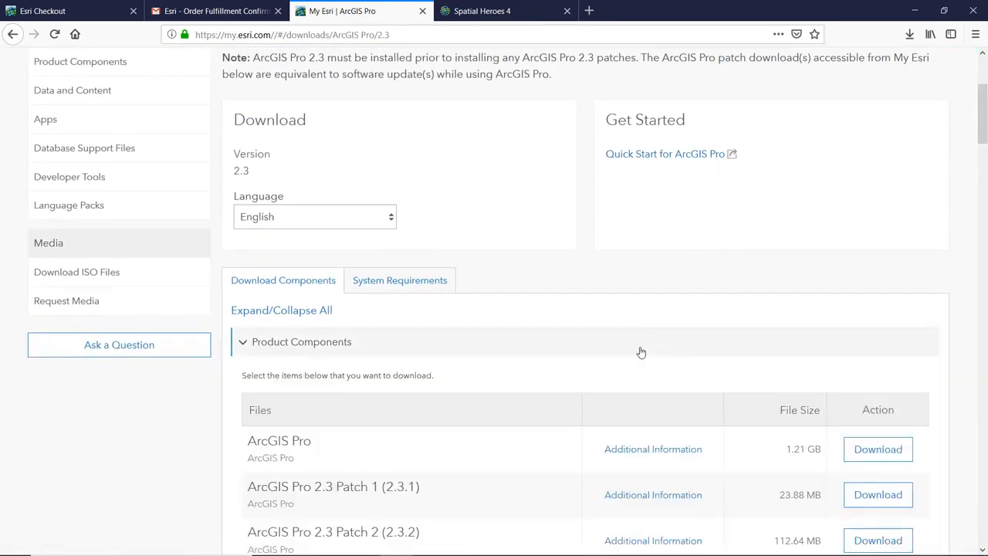
{"action": "scroll", "coordinate": [640, 350], "scroll_direction": "down", "scroll_amount": 1}
{"action": "scroll", "coordinate": [640, 351], "scroll_direction": "down", "scroll_amount": 2}
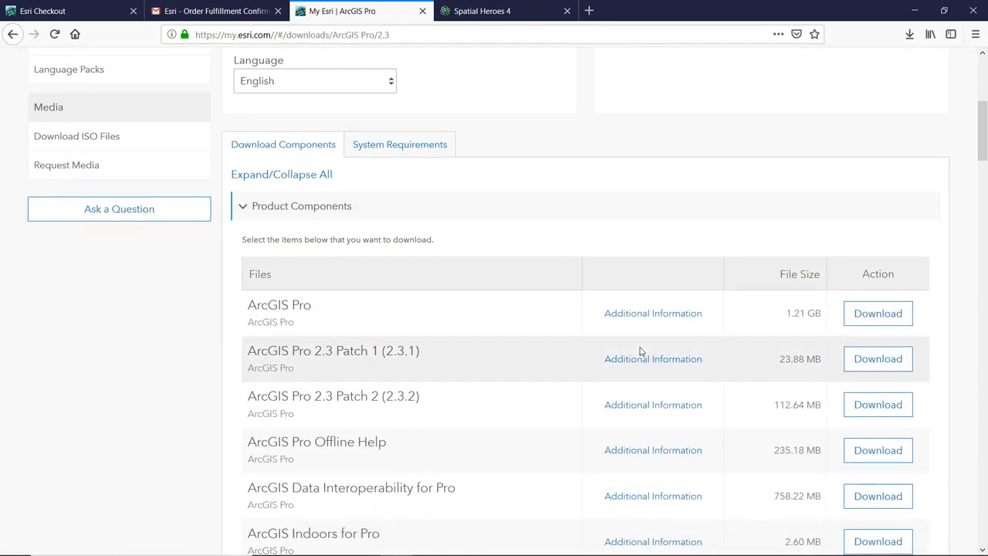
{"action": "left_click", "coordinate": [856, 254]}
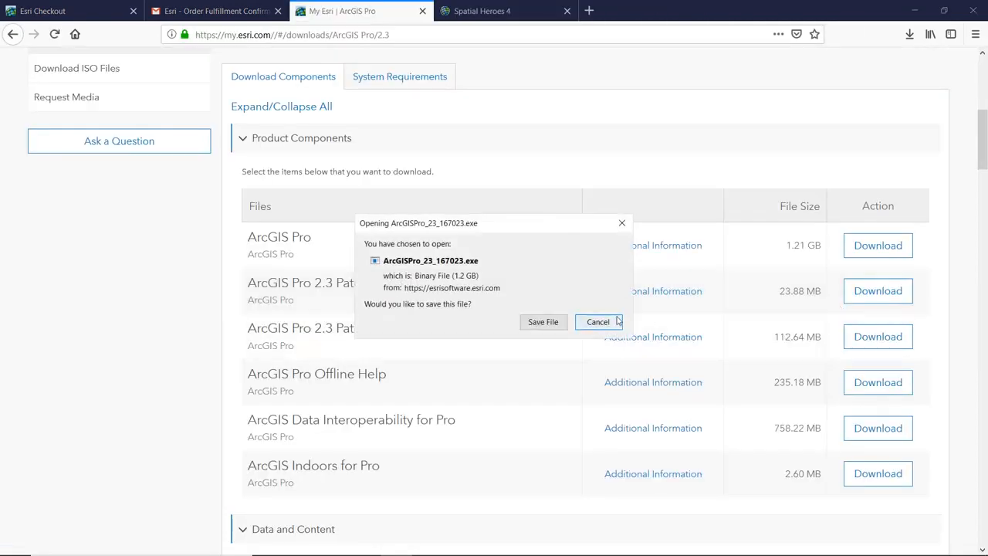
{"action": "left_click", "coordinate": [545, 322]}
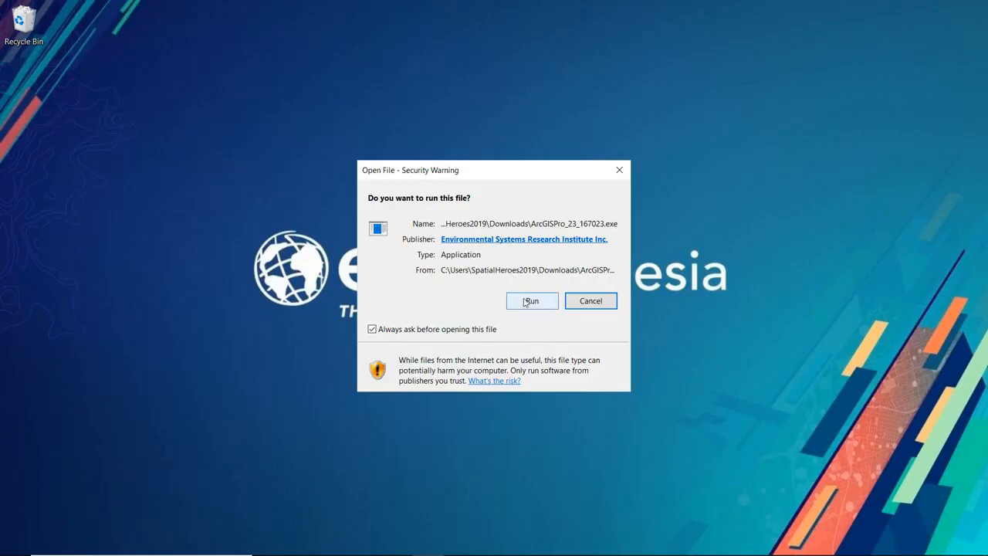
{"action": "left_click", "coordinate": [526, 301]}
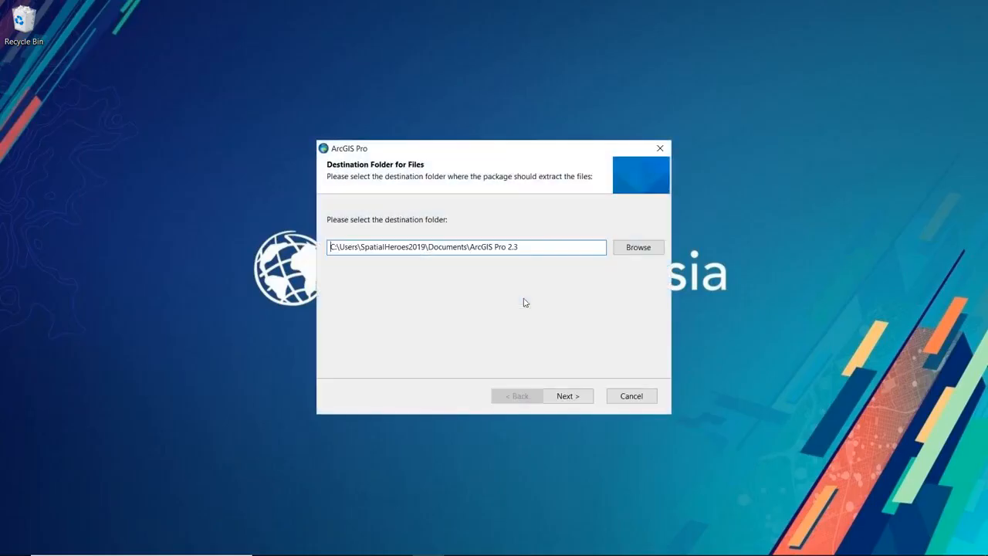
- Extract the ArcGIS Pro setup files, launch setup, and accept the master agreement
{"action": "left_click", "coordinate": [586, 395]}
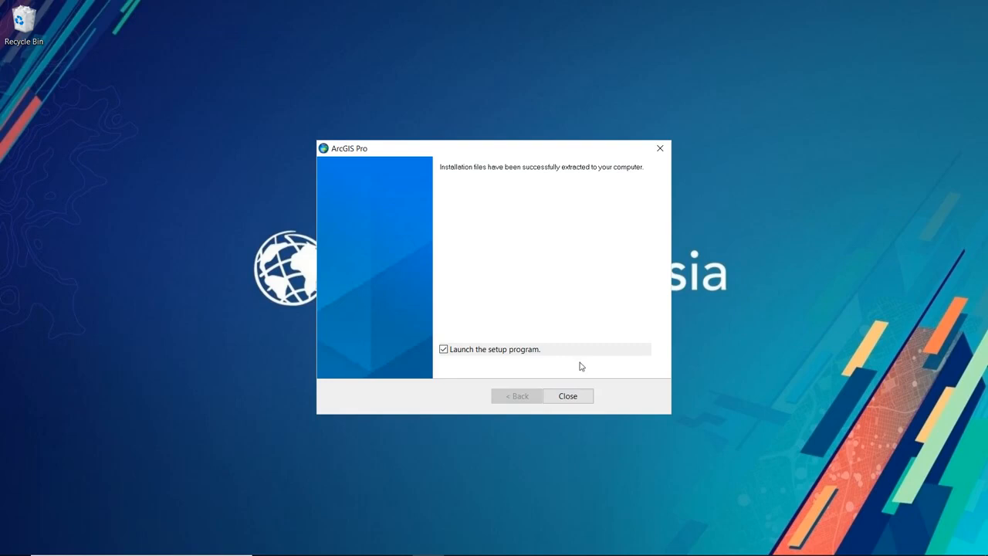
{"action": "left_click", "coordinate": [556, 397]}
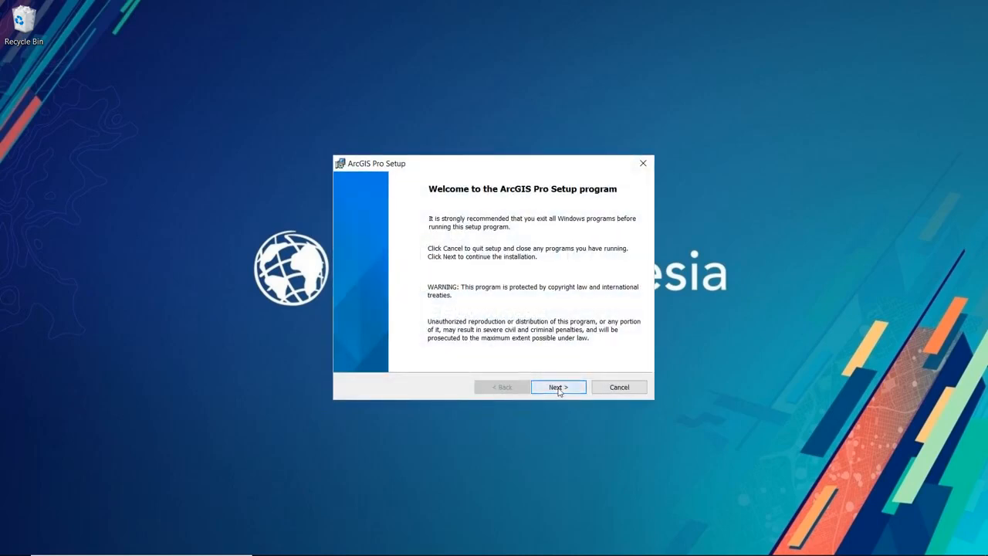
{"action": "left_click", "coordinate": [558, 391]}
{"action": "left_click", "coordinate": [417, 345]}
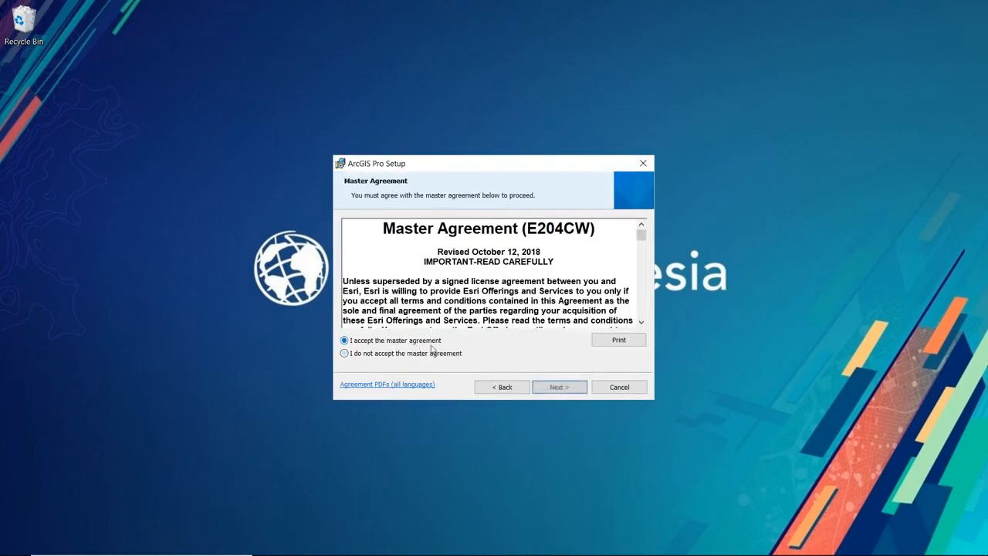
{"action": "left_click", "coordinate": [547, 390]}
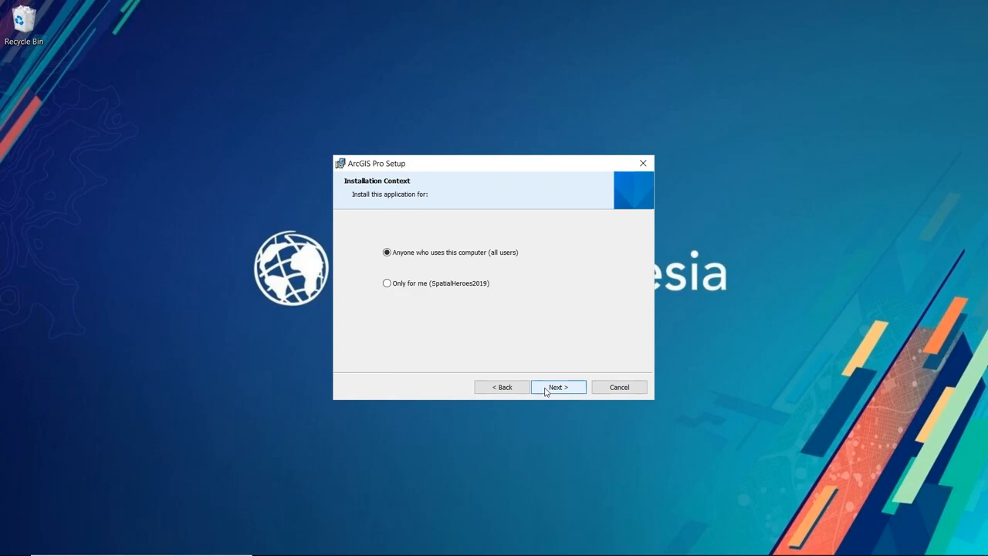
- Install ArcGIS Pro for all users into the default C:\Program Files\ArcGIS\Pro\ folder and launch it
{"action": "left_click", "coordinate": [545, 388]}
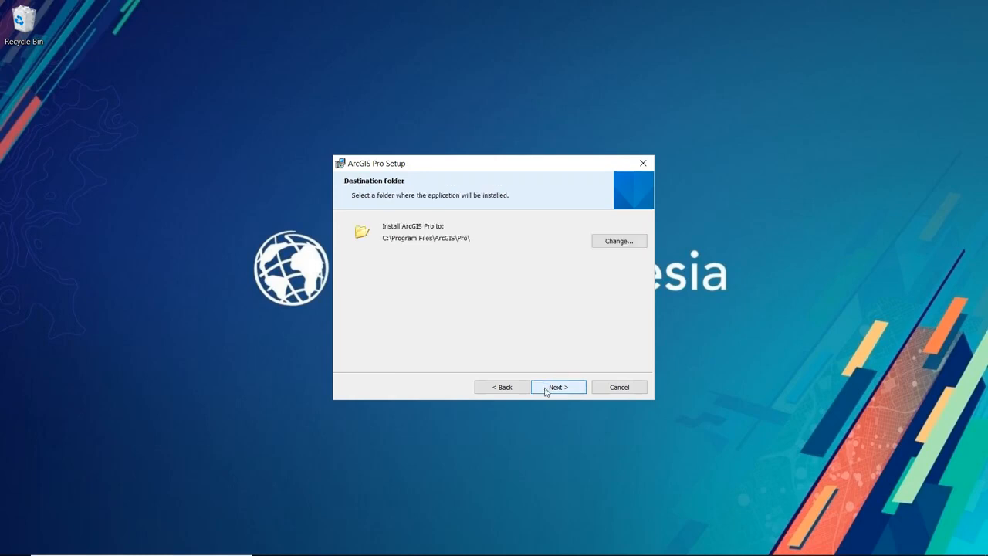
{"action": "left_click", "coordinate": [546, 390]}
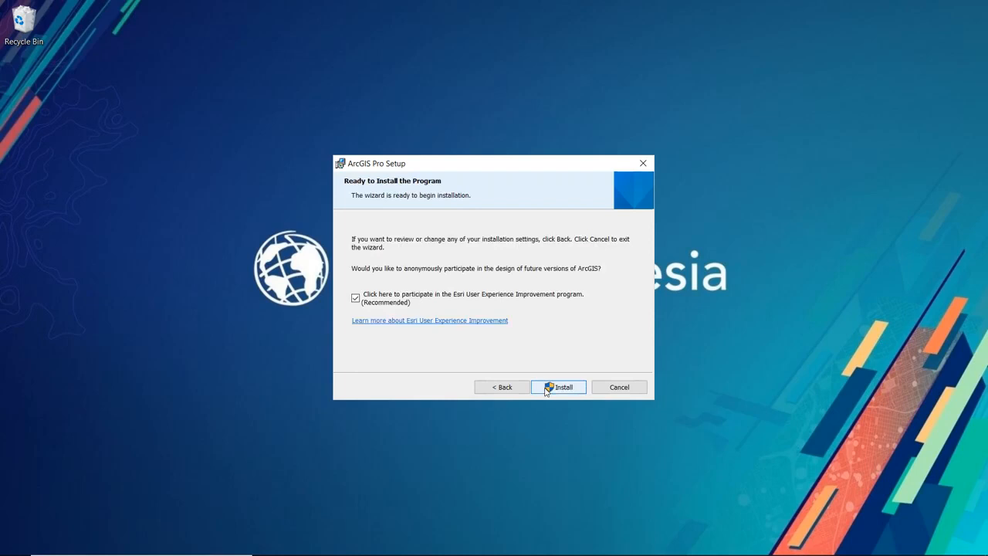
{"action": "left_click", "coordinate": [546, 388]}
{"action": "left_click", "coordinate": [455, 371]}
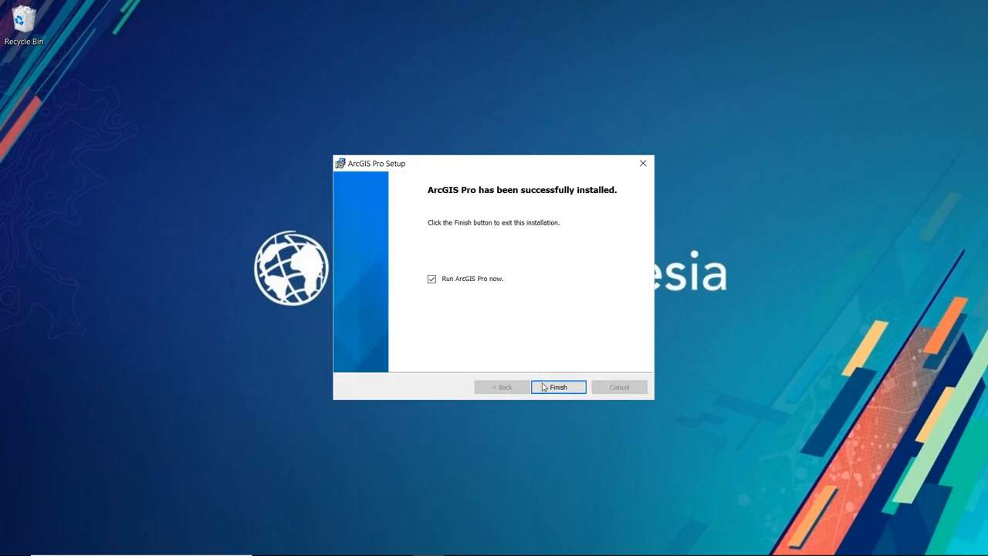
{"action": "left_click", "coordinate": [543, 387]}
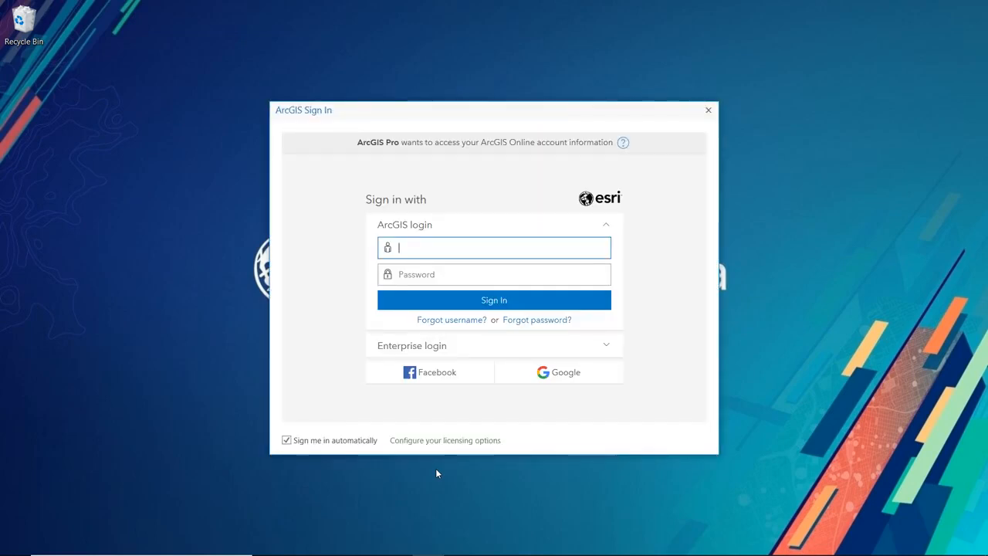
- Sign in to ArcGIS Pro with the account username and password
{"action": "type", "text": "spatialhe"}
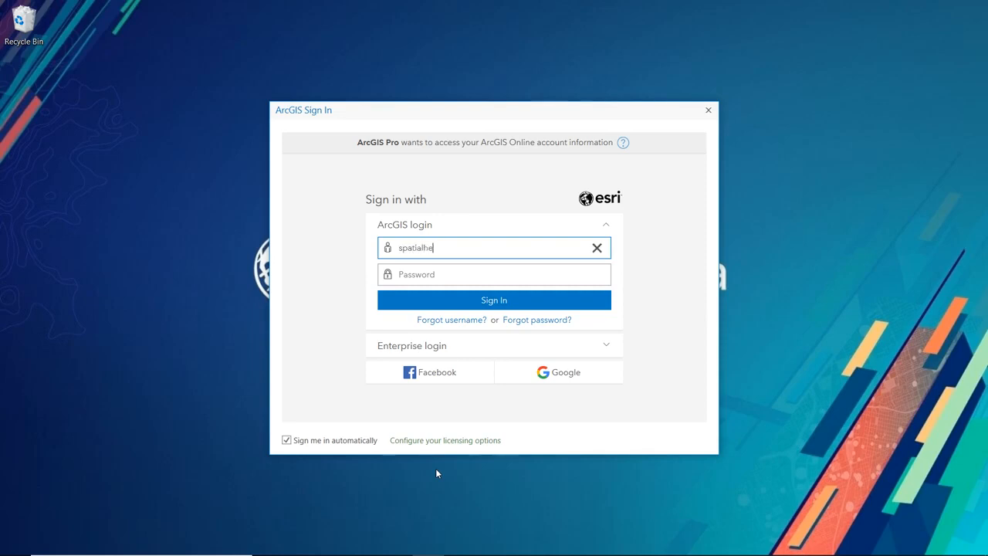
{"action": "type", "text": "roes2019"}
{"action": "key", "text": "Tab"}
{"action": "type", "text": "•••••••••"}
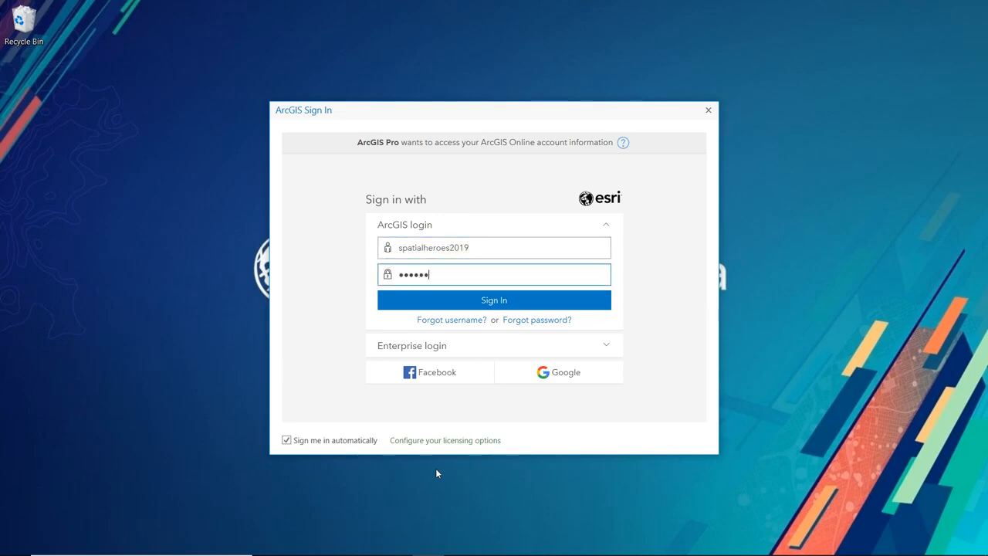
{"action": "type", "text": "••••"}
{"action": "key", "text": "Return"}
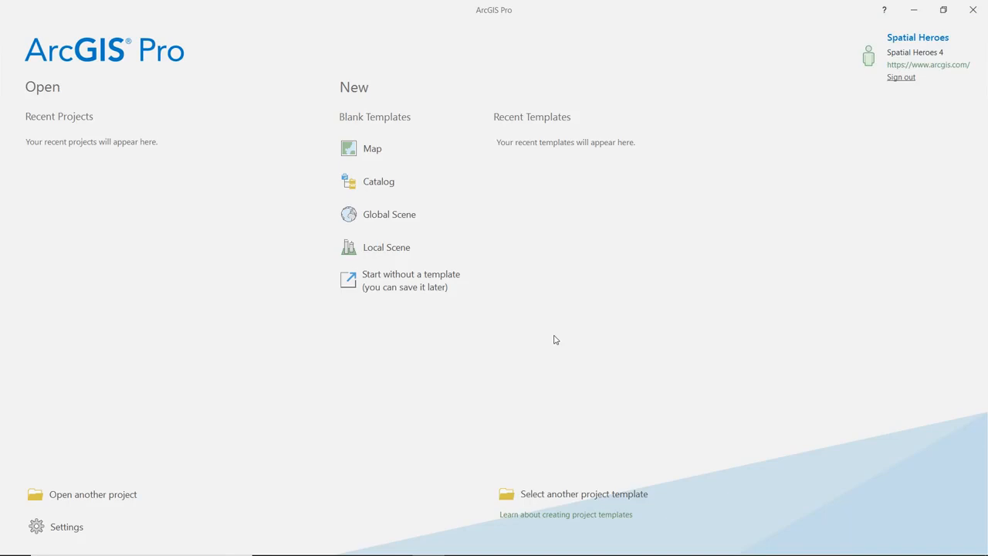
- Create a new project from the blank Map template named 'Tes'
{"action": "left_click", "coordinate": [368, 156]}
{"action": "left_click_drag", "start_coordinate": [468, 257], "coordinate": [333, 254]}
{"action": "type", "text": "Tes"}
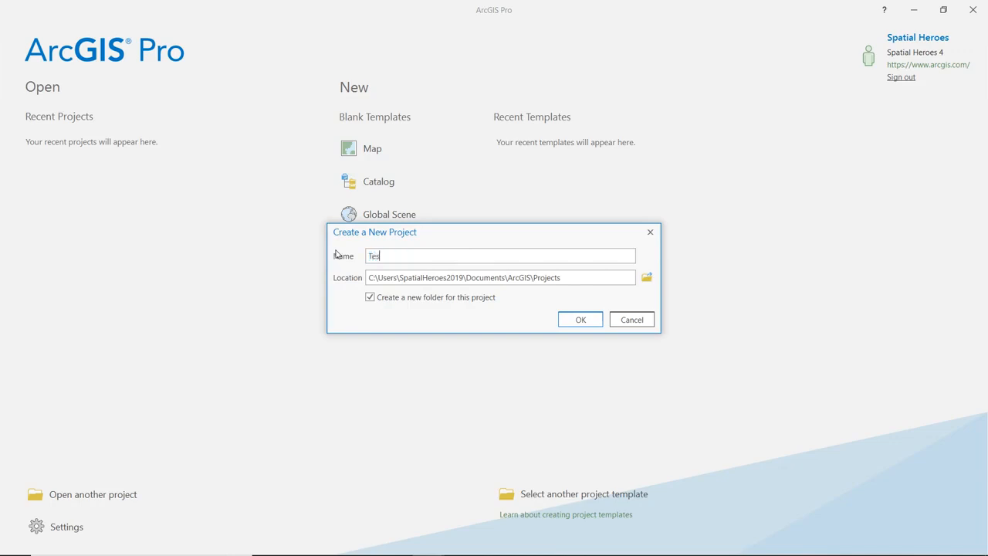
{"action": "type", "text": "t"}
{"action": "left_click", "coordinate": [595, 323]}
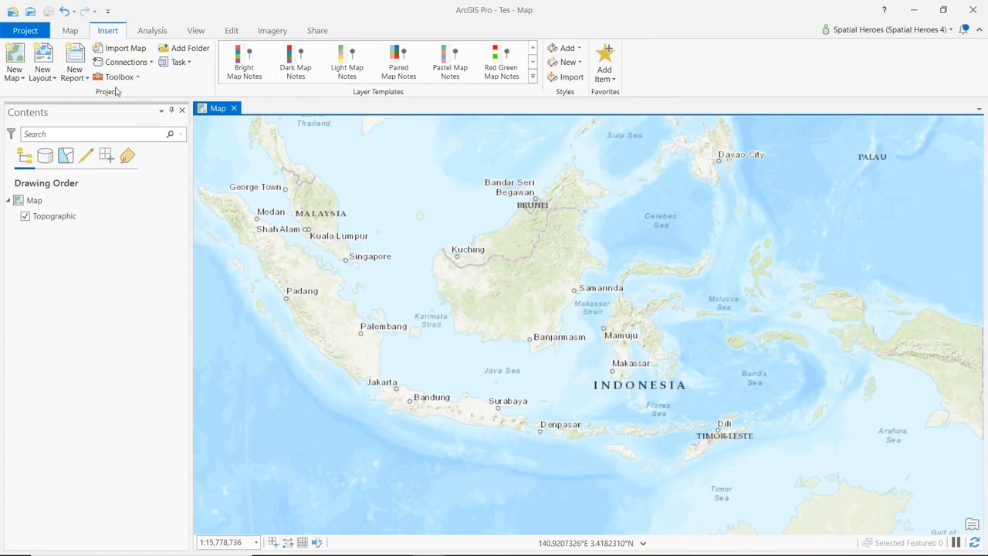
- Search GeoNet for 'arcgis personal use' and read the FAQ: ArcGIS for Personal Use post
{"action": "left_click", "coordinate": [916, 14]}
{"action": "left_click", "coordinate": [929, 185]}
{"action": "type", "text": "arcgis personal use"}
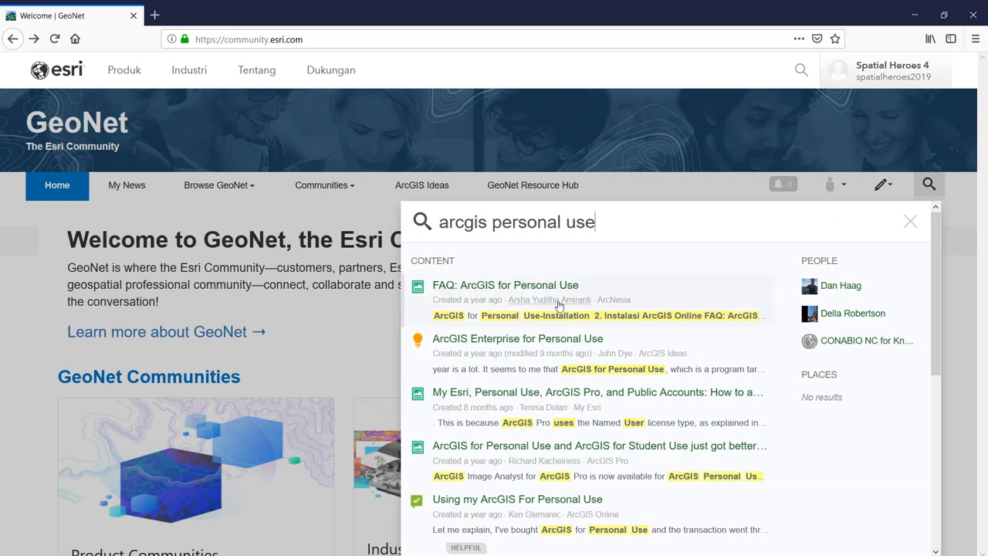
{"action": "left_click", "coordinate": [544, 288]}
{"action": "scroll", "coordinate": [568, 289], "scroll_direction": "down", "scroll_amount": 5}
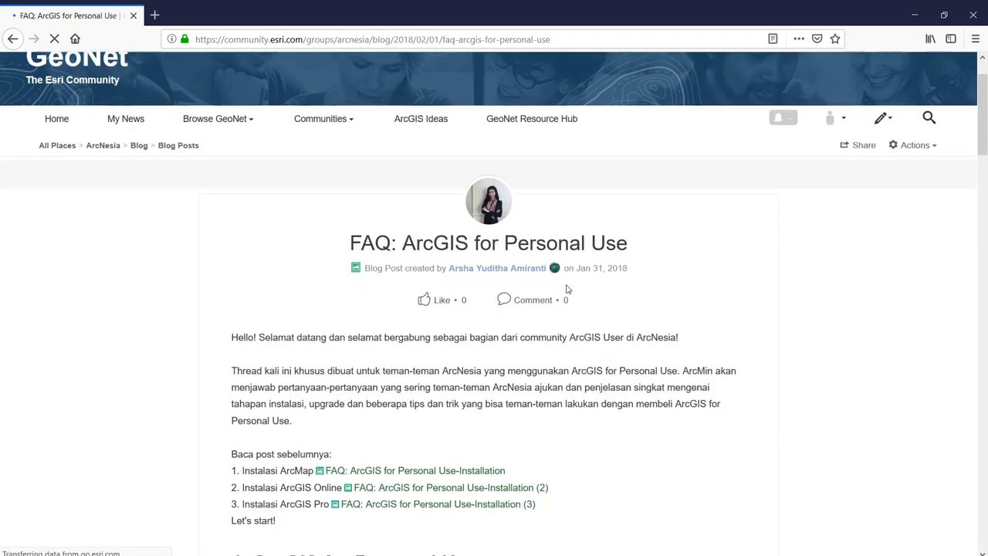
{"action": "scroll", "coordinate": [568, 288], "scroll_direction": "down", "scroll_amount": 9}
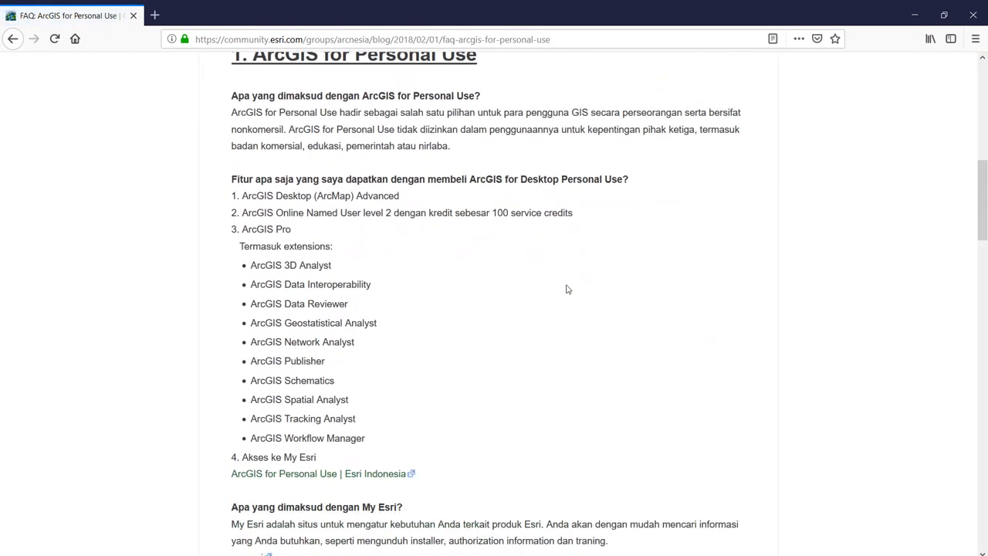
{"action": "scroll", "coordinate": [567, 287], "scroll_direction": "down", "scroll_amount": 10}
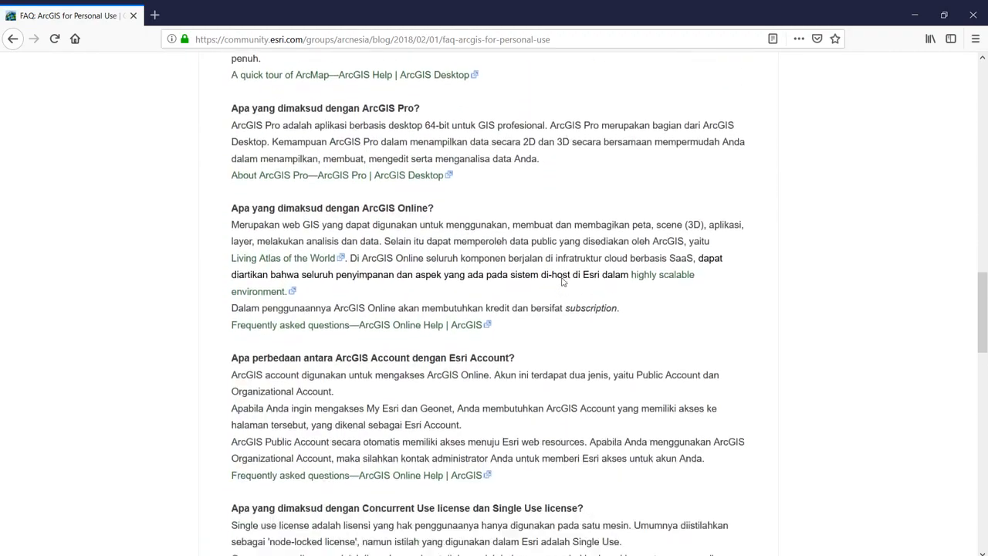
{"action": "scroll", "coordinate": [574, 286], "scroll_direction": "down", "scroll_amount": 2}
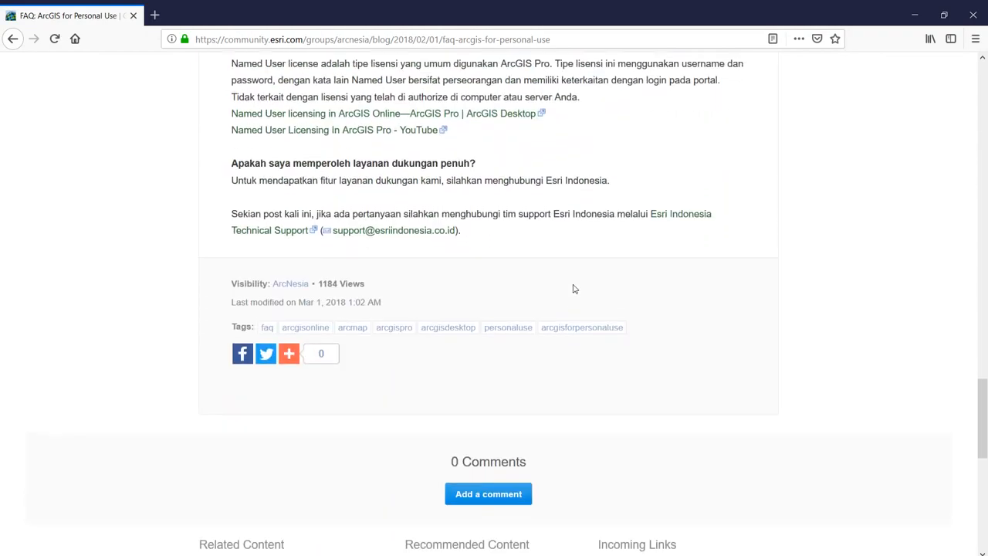
{"action": "scroll", "coordinate": [574, 286], "scroll_direction": "up", "scroll_amount": 14}
{"action": "scroll", "coordinate": [585, 280], "scroll_direction": "up", "scroll_amount": 10}
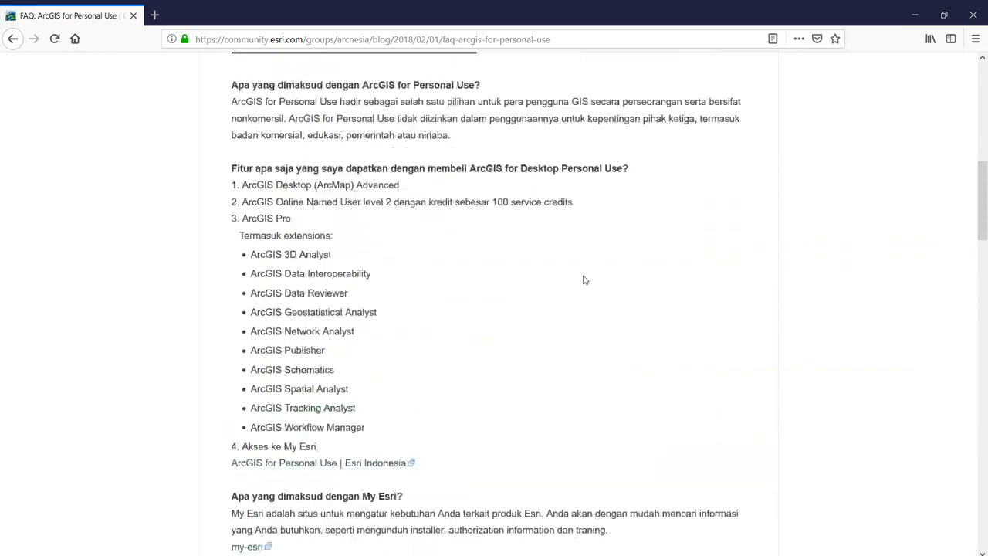